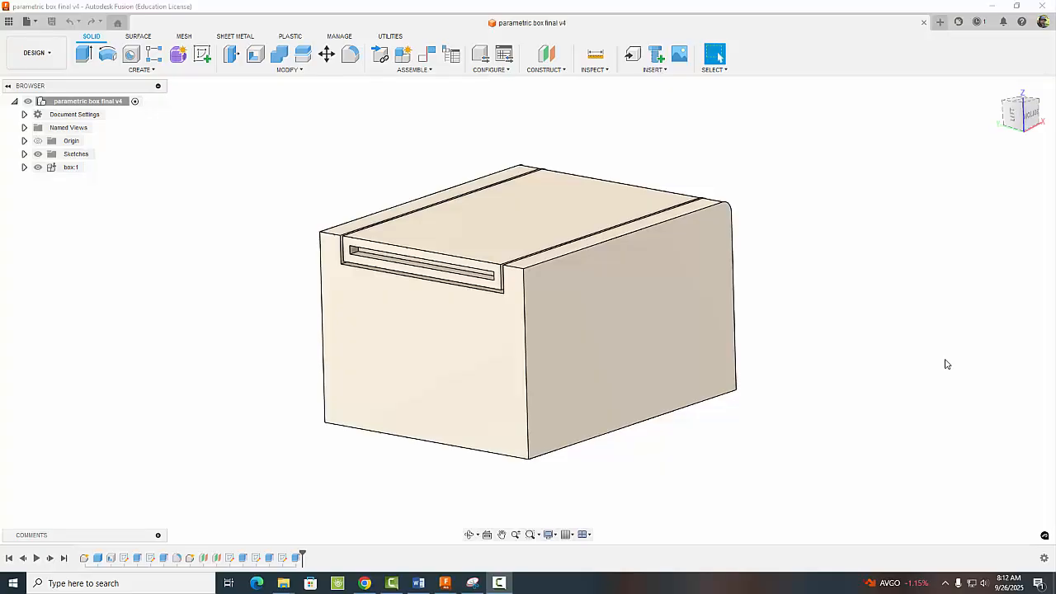
pyautogui.keyDown('shift'); pyautogui.moveTo(891, 297); pyautogui.dragTo(860, 299, button='middle'); pyautogui.keyUp('shift')
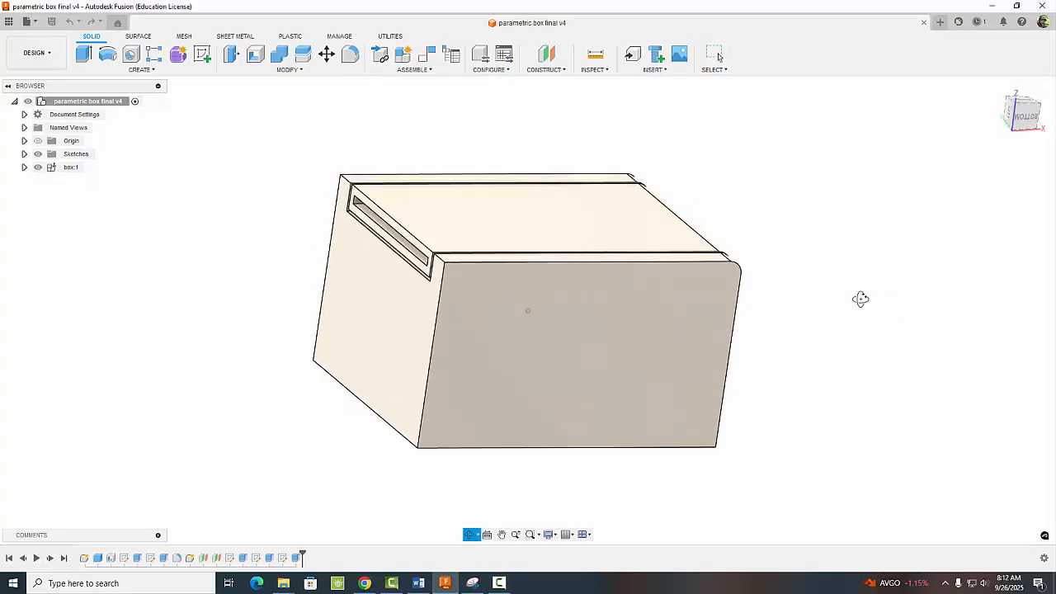
pyautogui.moveTo(861, 298); pyautogui.dragTo(904, 318)
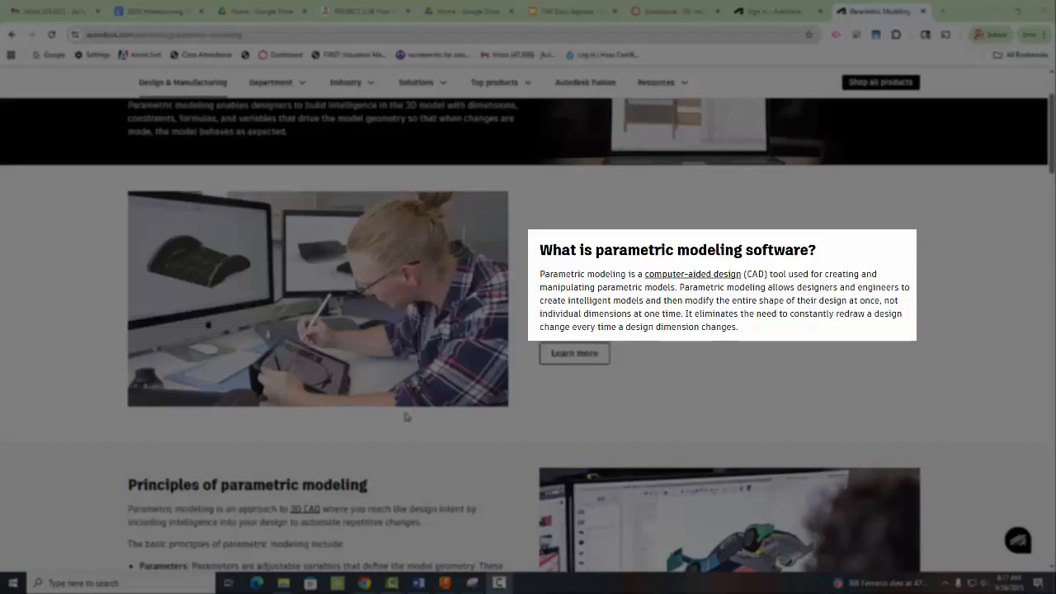
pyautogui.scroll(-4, 406, 415)
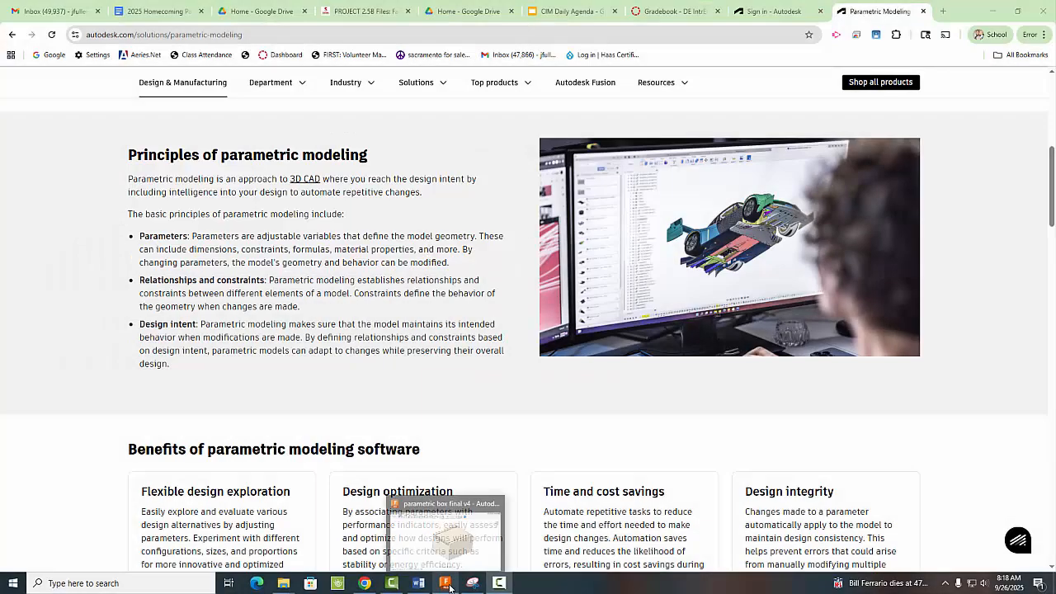
# Switch to Autodesk Fusion and open the finished box's parameter table, narrowed and placed clear of most of the model.
pyautogui.click(445, 583)
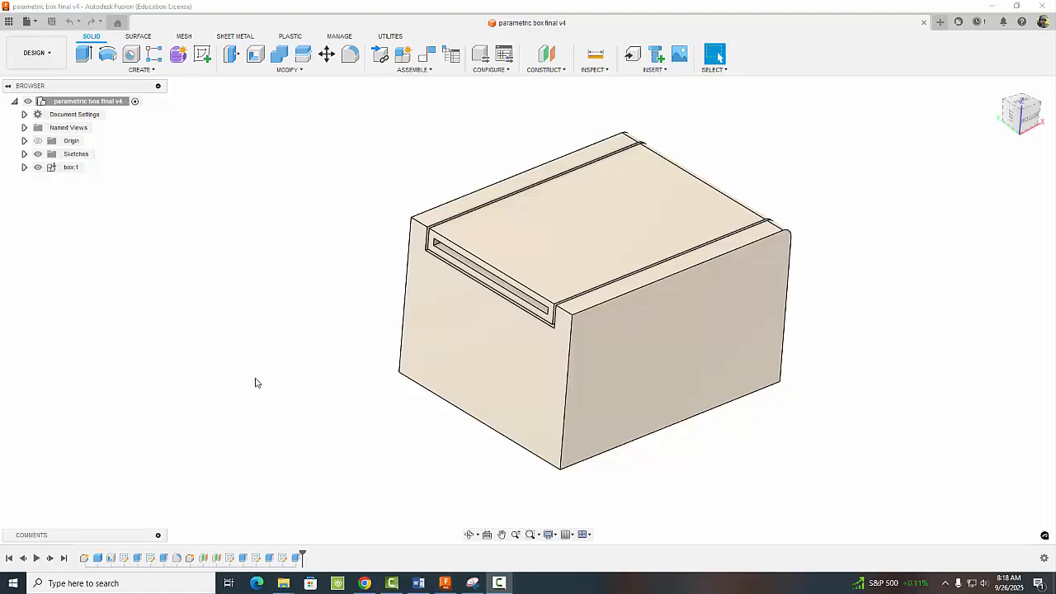
pyautogui.click(280, 72)
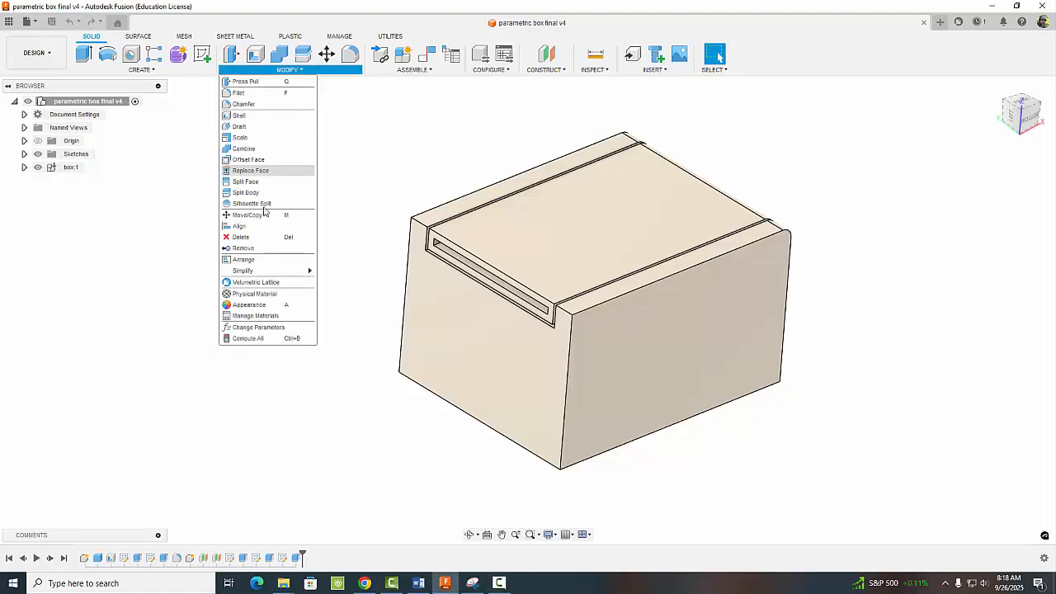
pyautogui.click(256, 328)
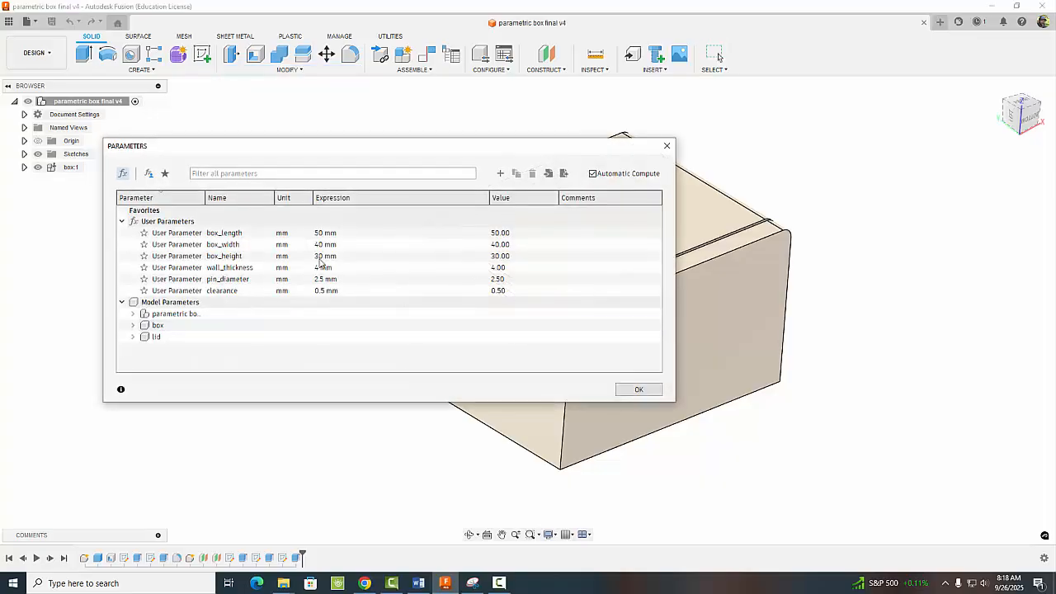
pyautogui.moveTo(666, 265); pyautogui.dragTo(594, 266)
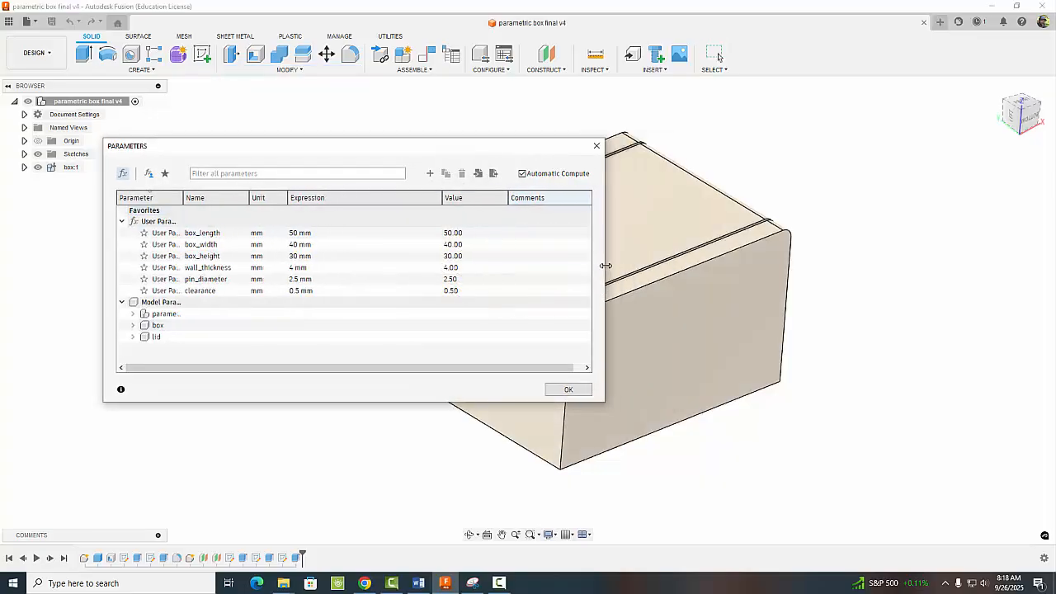
pyautogui.moveTo(433, 152); pyautogui.dragTo(354, 131)
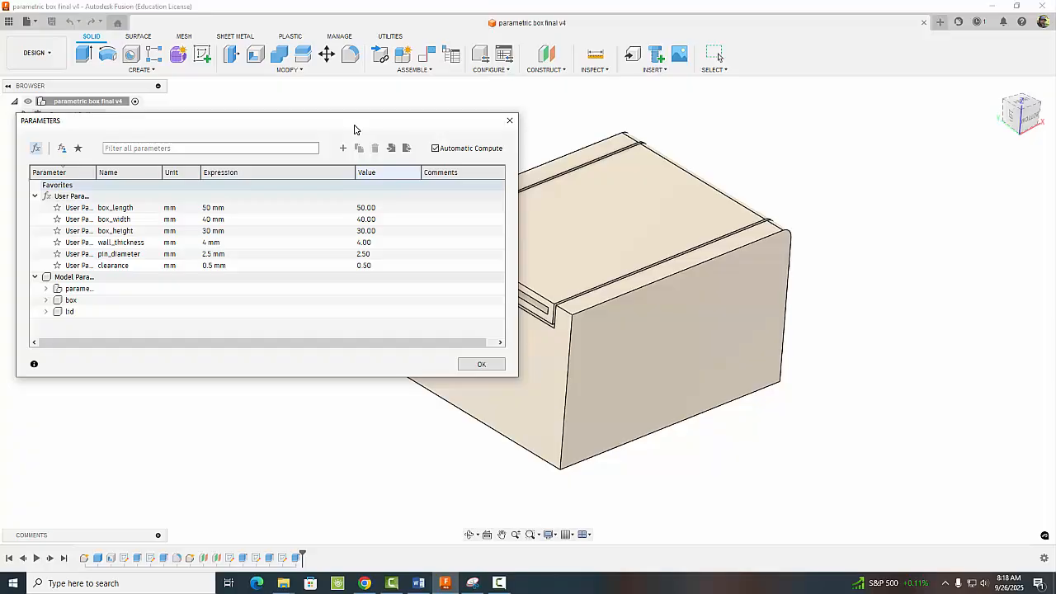
# Set the user parameter box_length to 70 mm and bring the whole lengthened box into view.
pyautogui.click(122, 208)
pyautogui.click(207, 211)
pyautogui.click(206, 208)
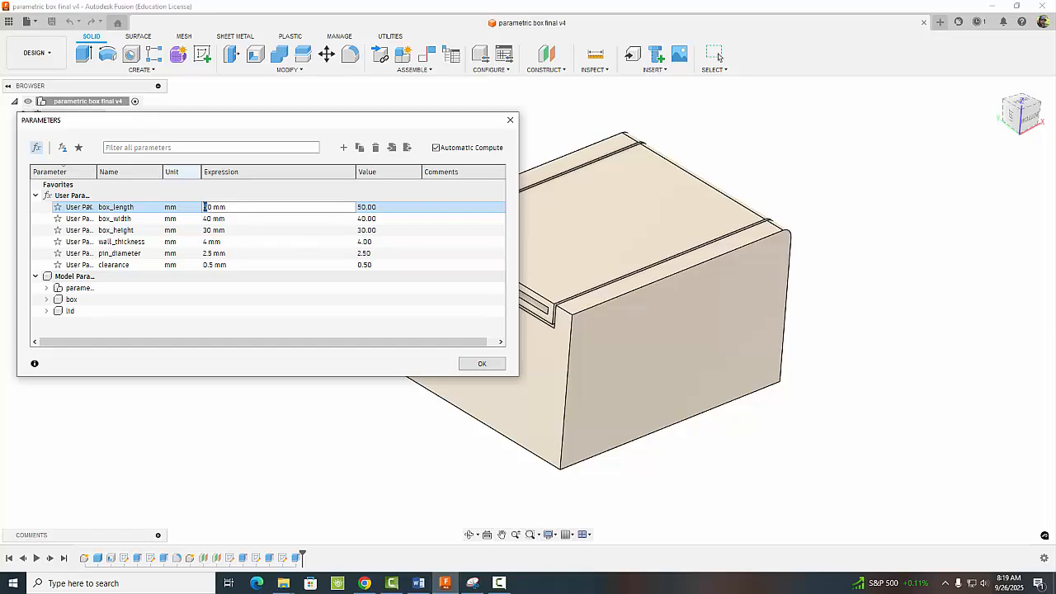
pyautogui.press('BackSpace')
pyautogui.write('7')
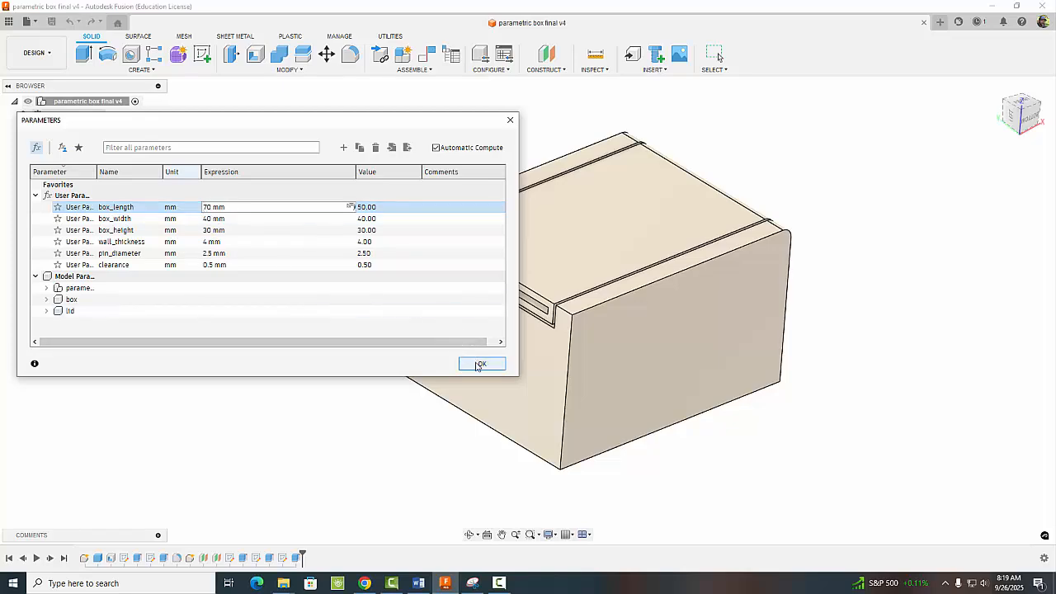
pyautogui.press('Return')
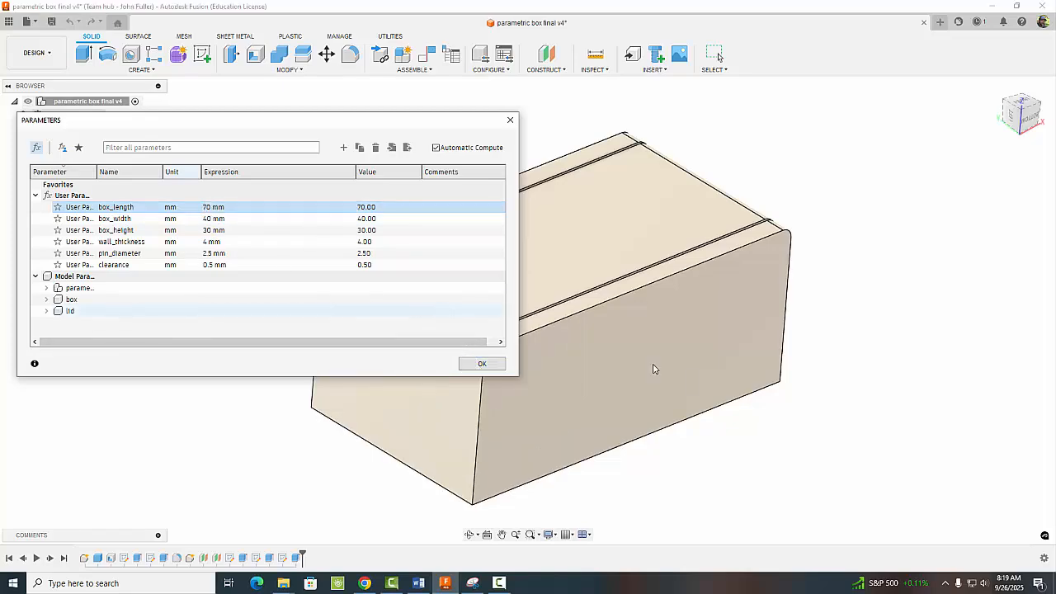
pyautogui.keyDown('shift'); pyautogui.moveTo(780, 471); pyautogui.dragTo(988, 453, button='middle'); pyautogui.keyUp('shift')
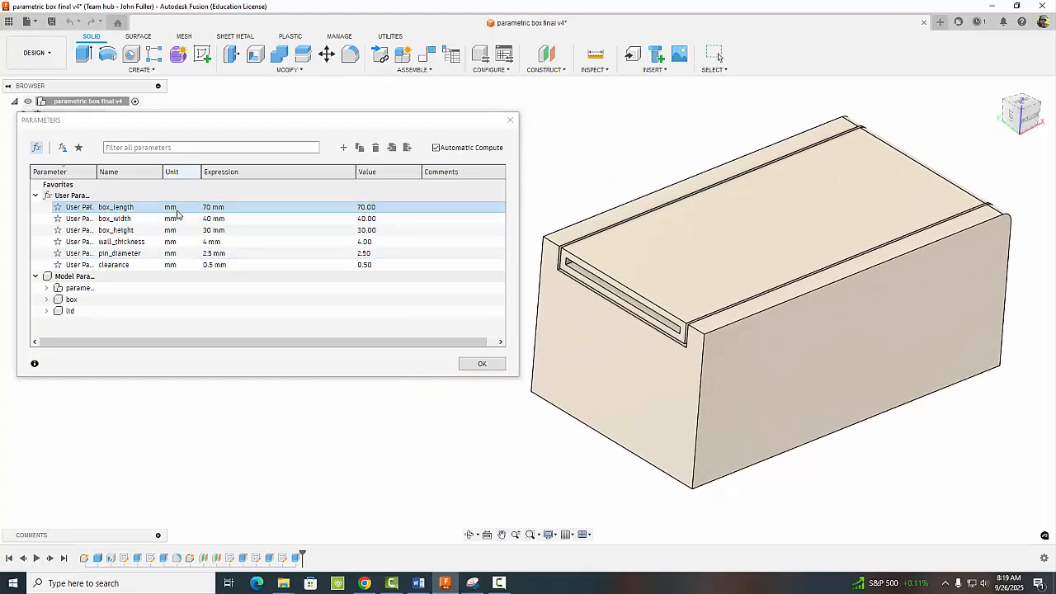
# Set the user parameter wall_thickness to 8 mm.
pyautogui.click(210, 242)
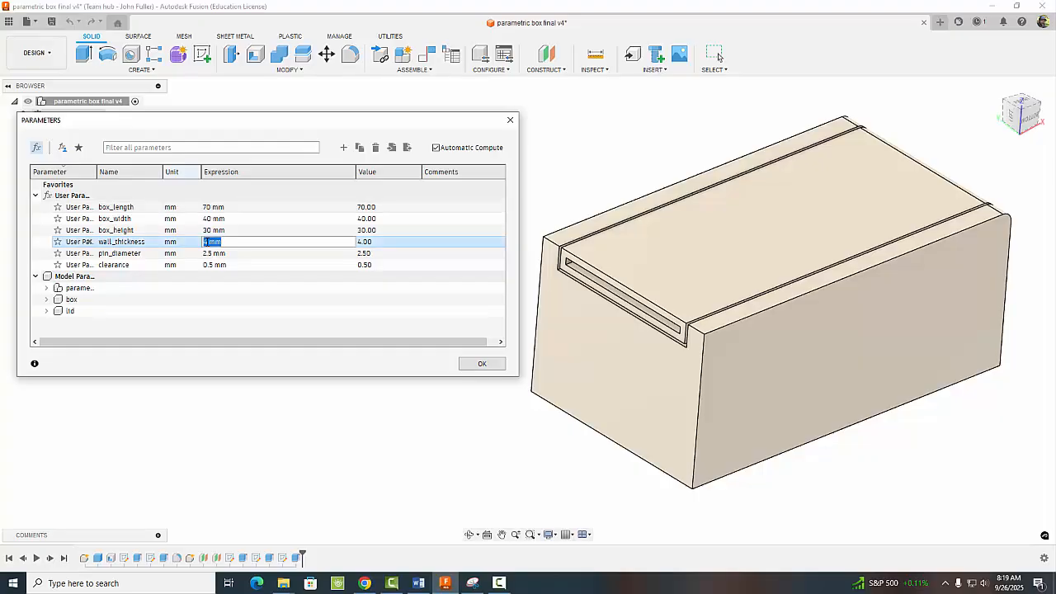
pyautogui.moveTo(210, 242); pyautogui.dragTo(203, 241)
pyautogui.write('8')
pyautogui.press('Return')
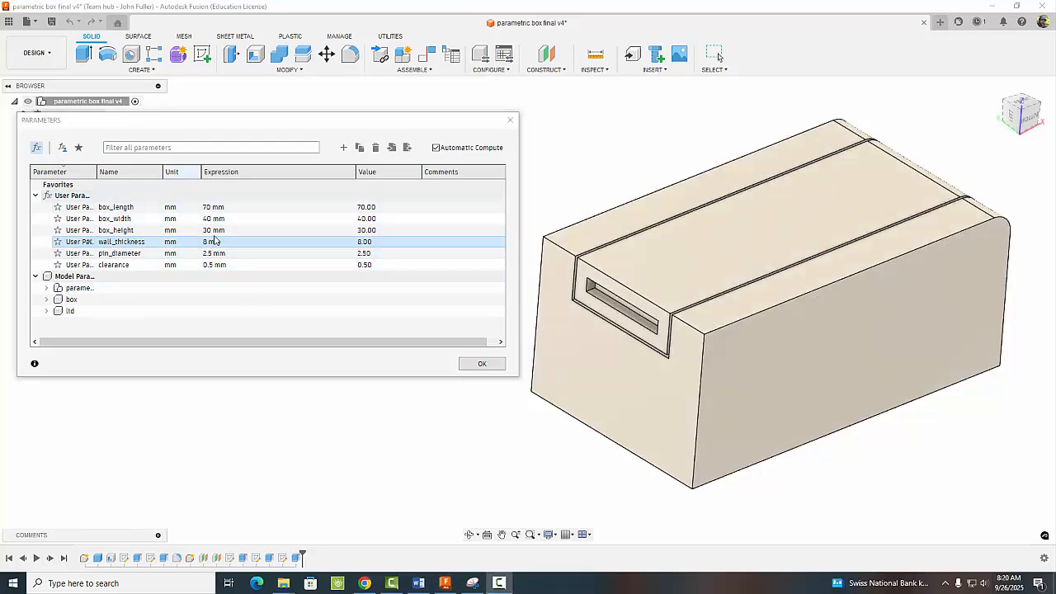
# Set box_length to 50 mm and wall_thickness to 4 mm, and close the parameter table.
pyautogui.click(208, 208)
pyautogui.click(206, 209)
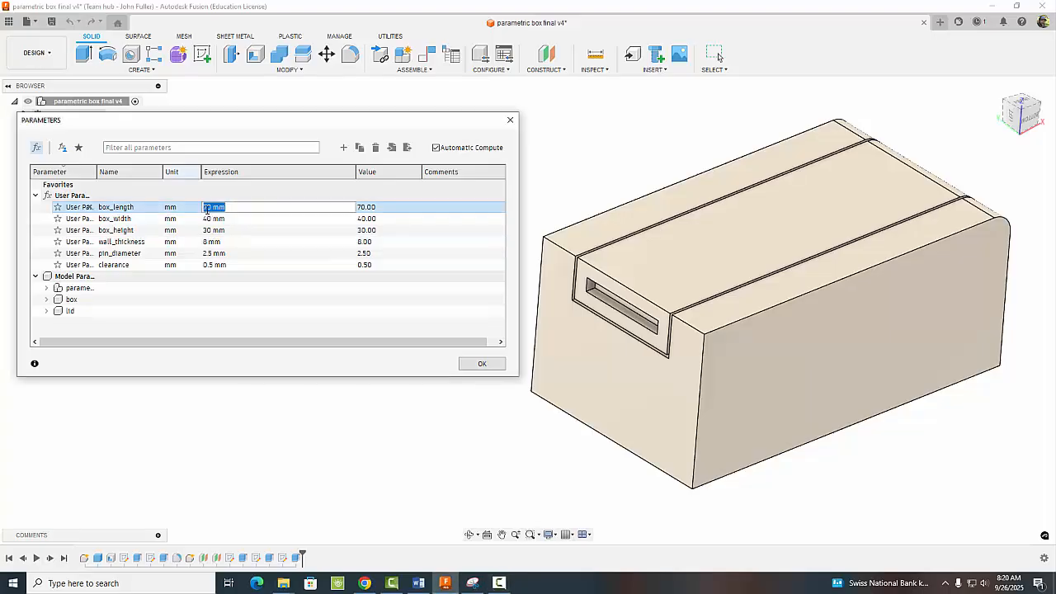
pyautogui.click(207, 207)
pyautogui.press('BackSpace')
pyautogui.write('5')
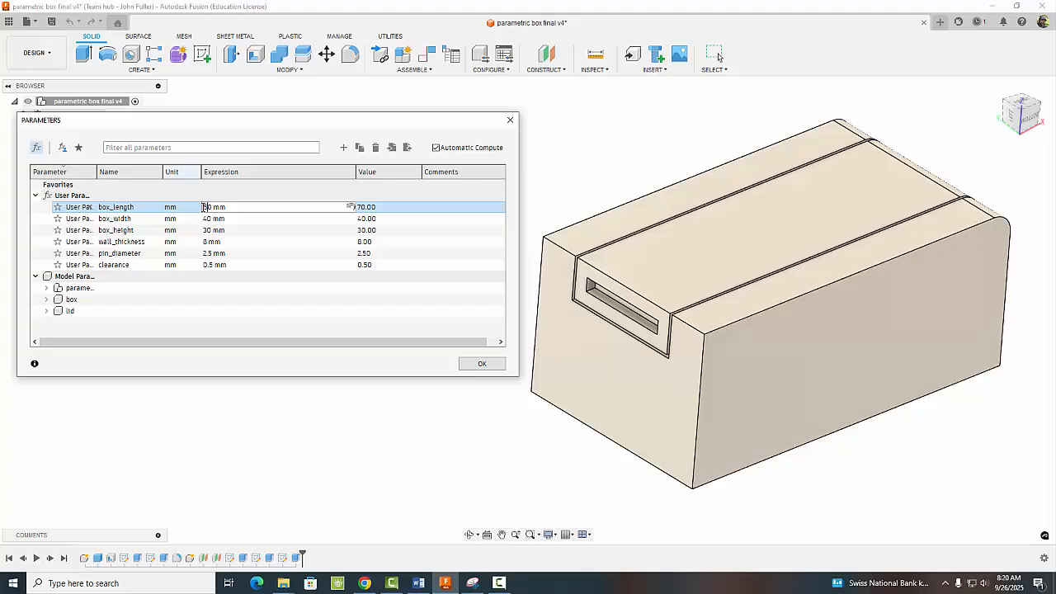
pyautogui.click(205, 242)
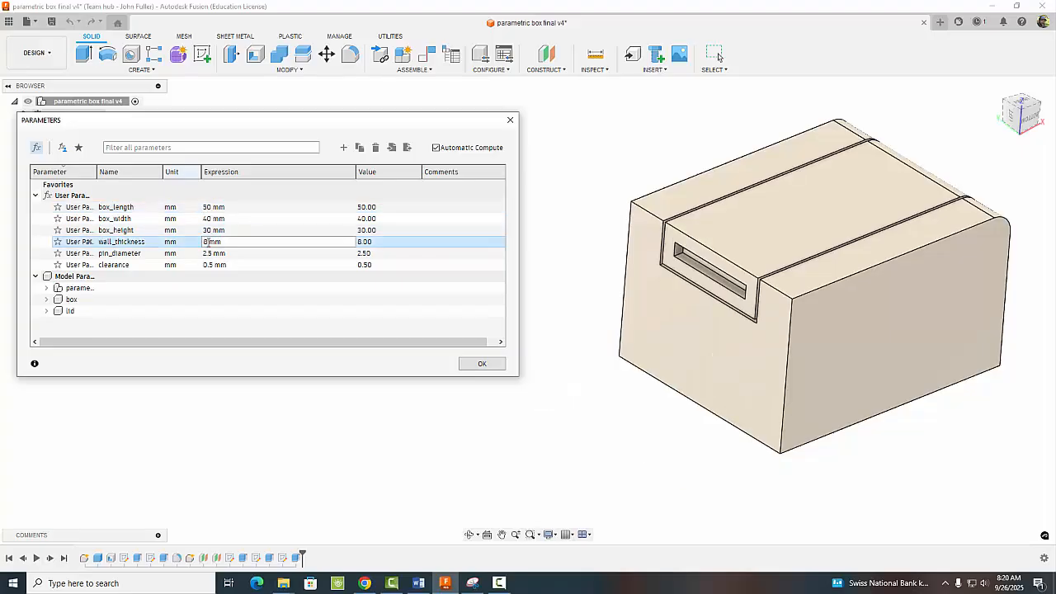
pyautogui.write('4')
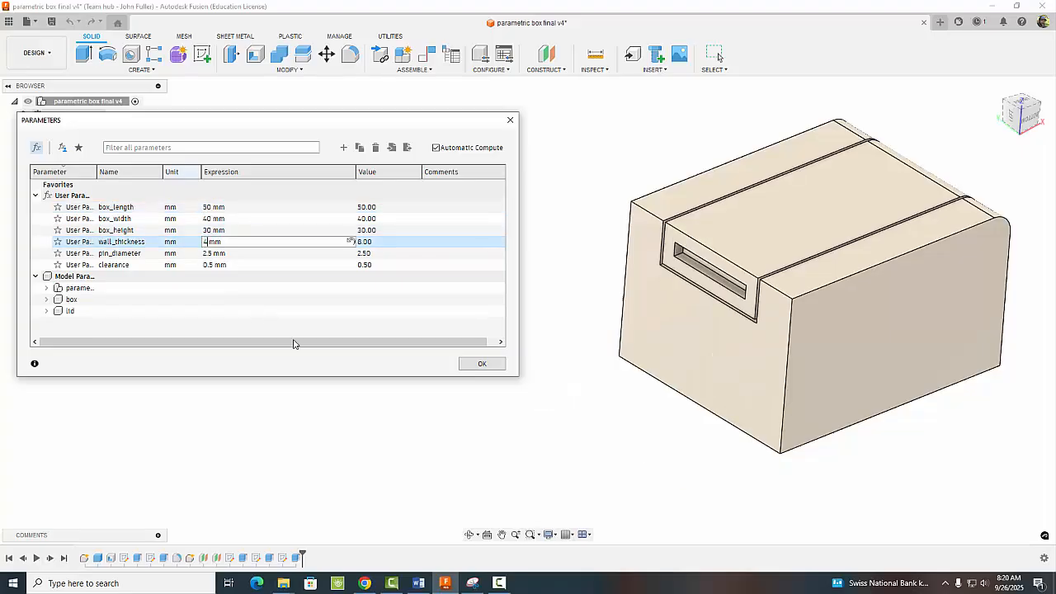
pyautogui.click(495, 367)
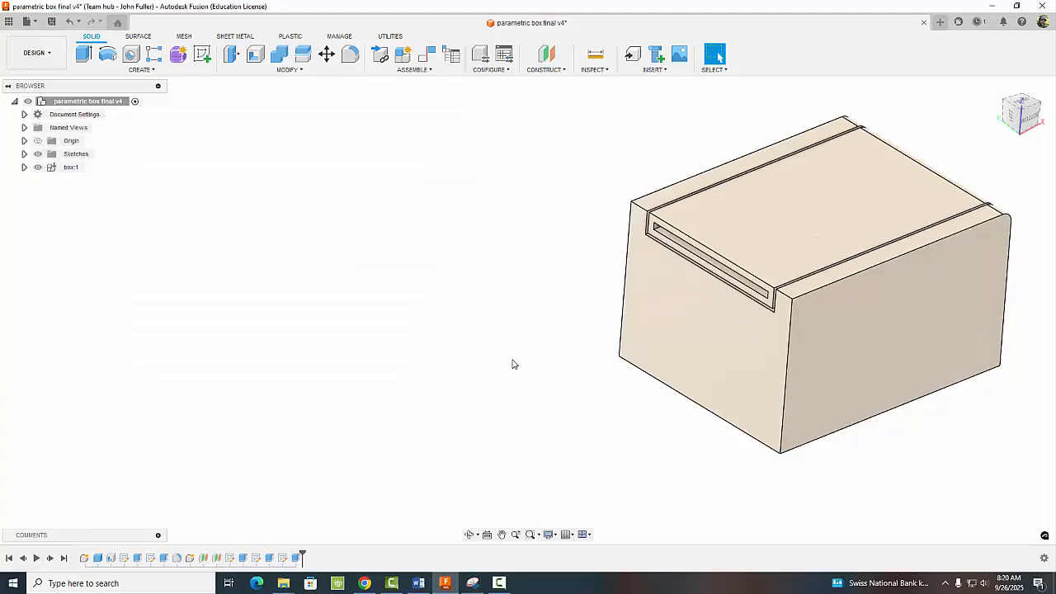
pyautogui.moveTo(520, 354); pyautogui.dragTo(325, 363, button='middle')
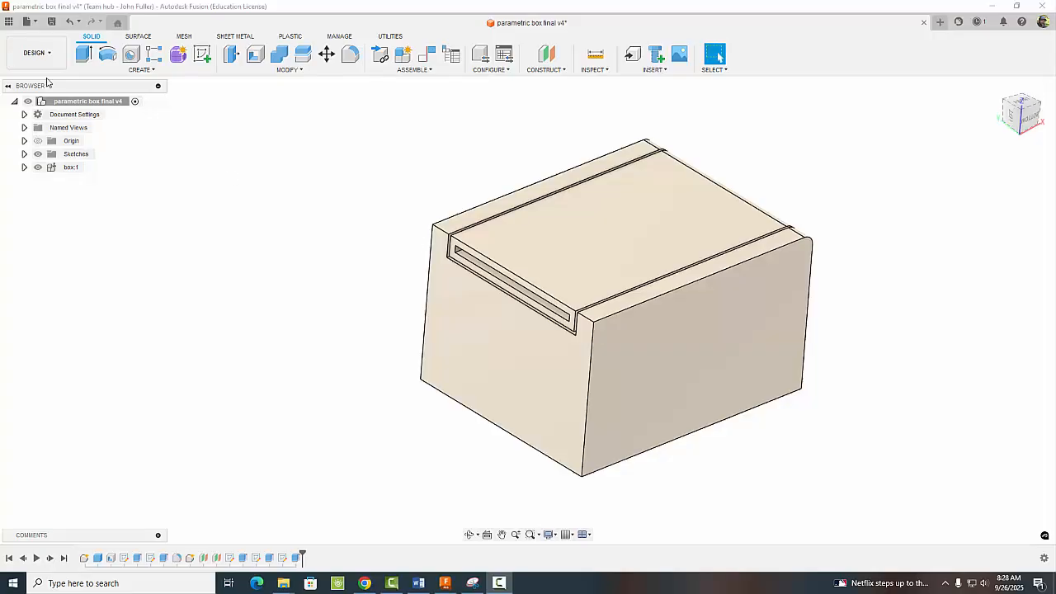
# Start a new design and create an active internal component named "box" in it.
pyautogui.click(27, 22)
pyautogui.click(47, 37)
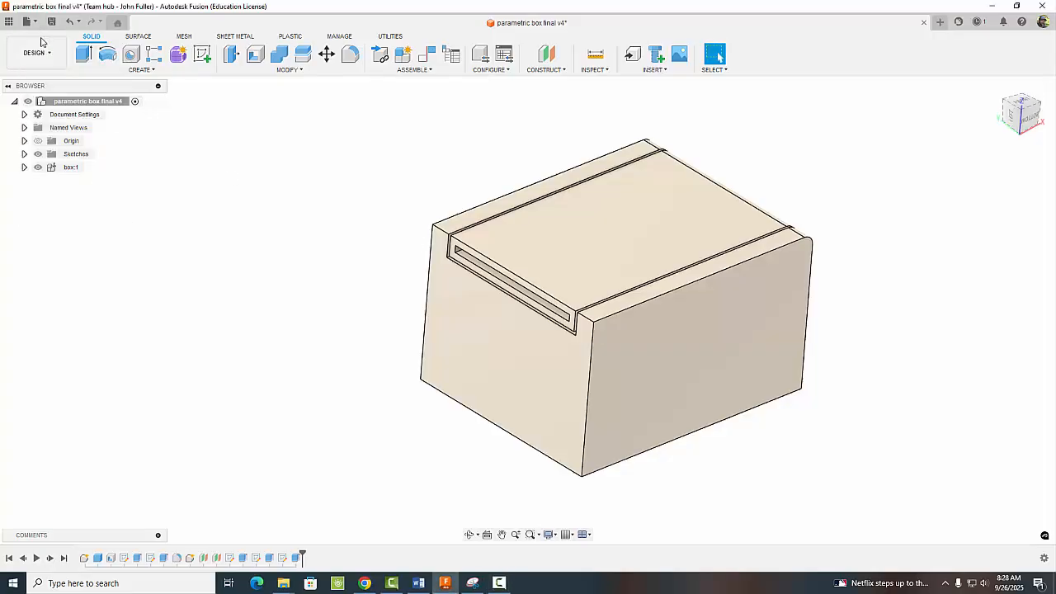
pyautogui.click(139, 70)
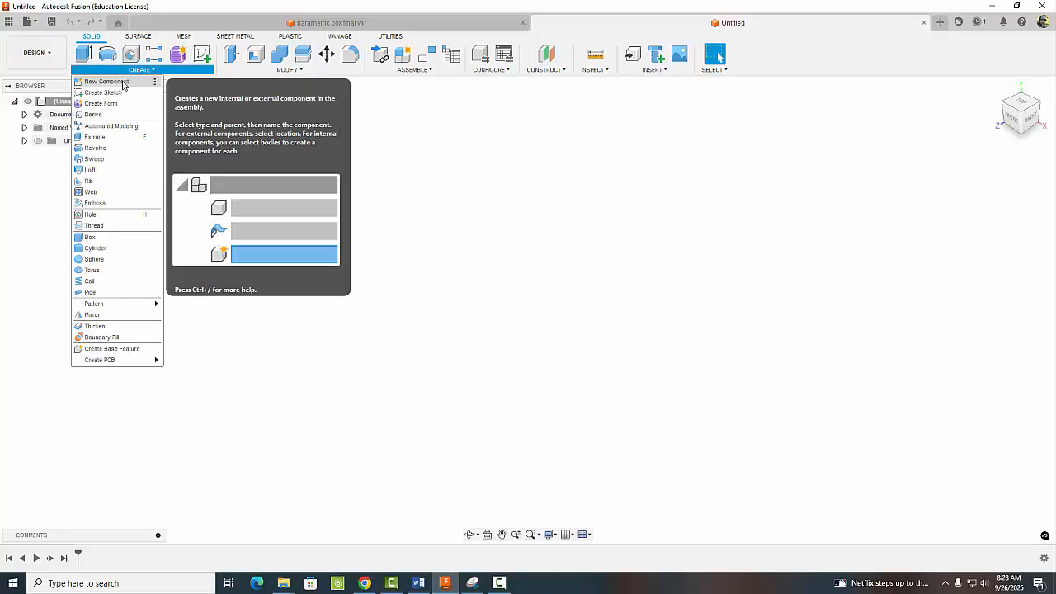
pyautogui.click(106, 82)
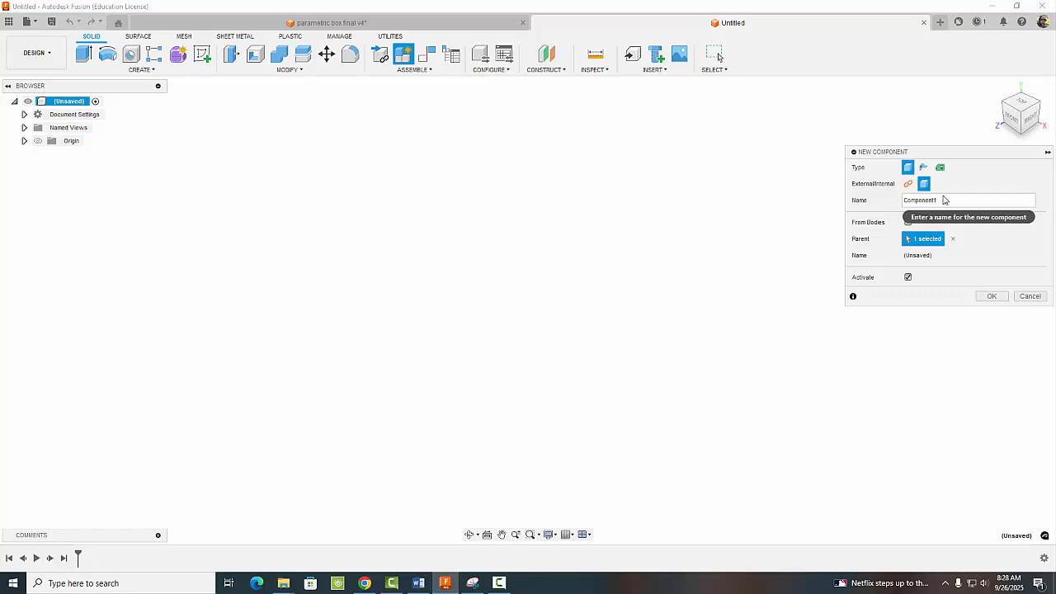
pyautogui.doubleClick(925, 203)
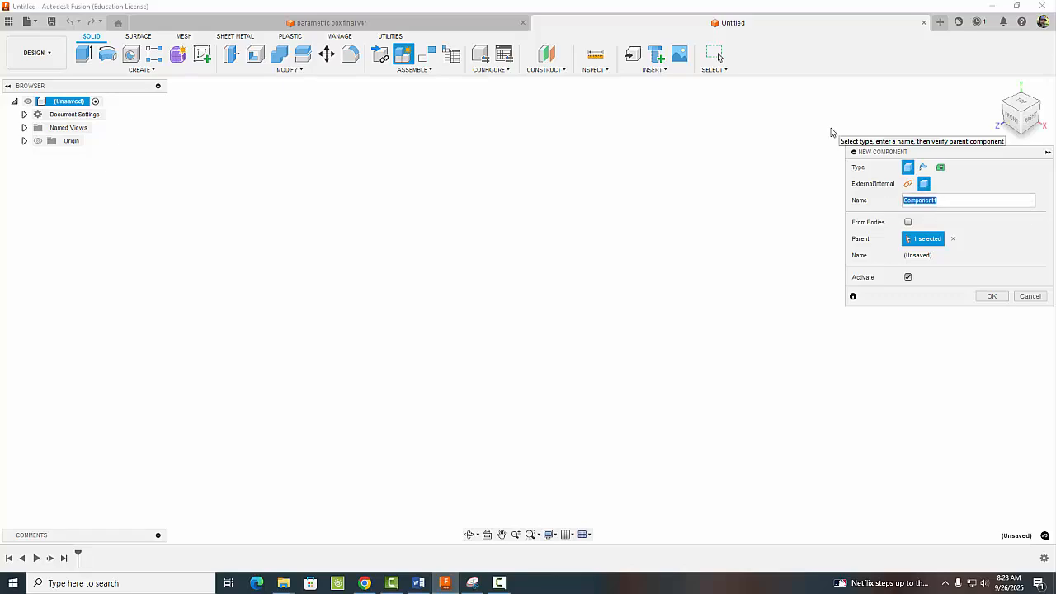
pyautogui.write('box')
pyautogui.click(991, 295)
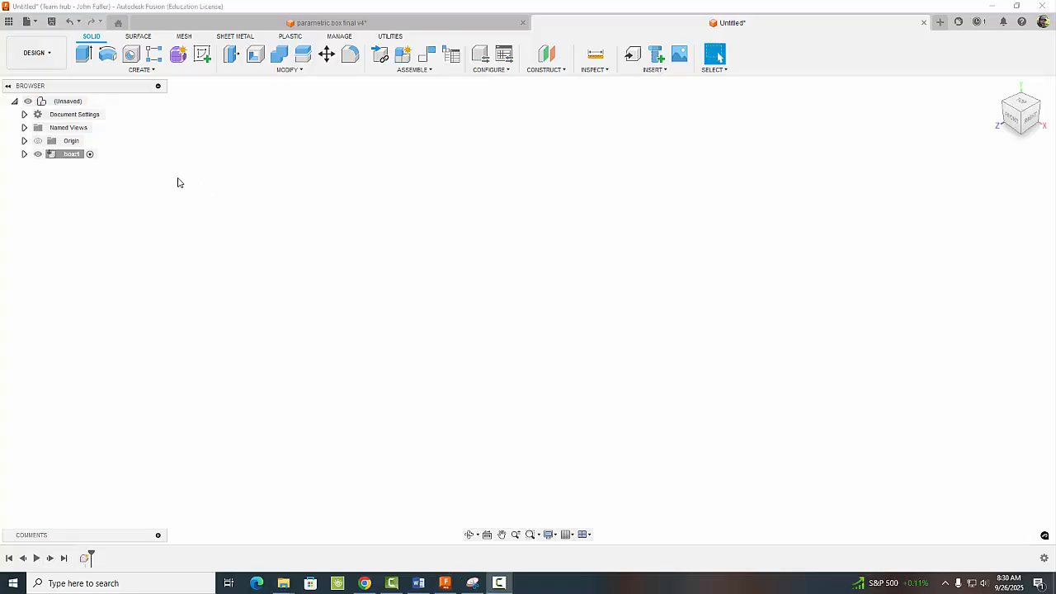
# Change the new design's active units to millimeter and gram.
pyautogui.click(24, 114)
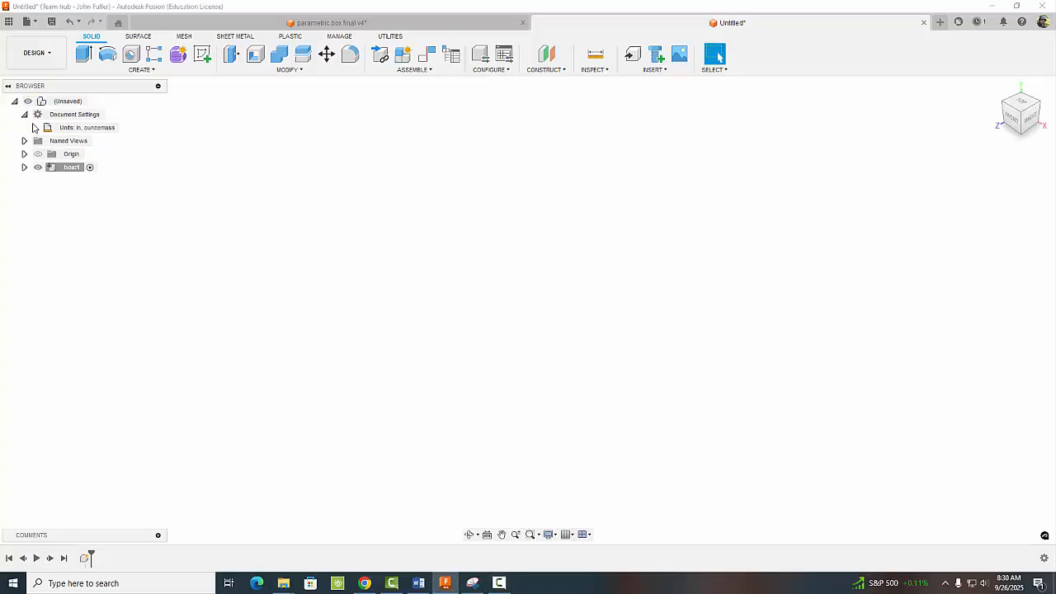
pyautogui.click(124, 127)
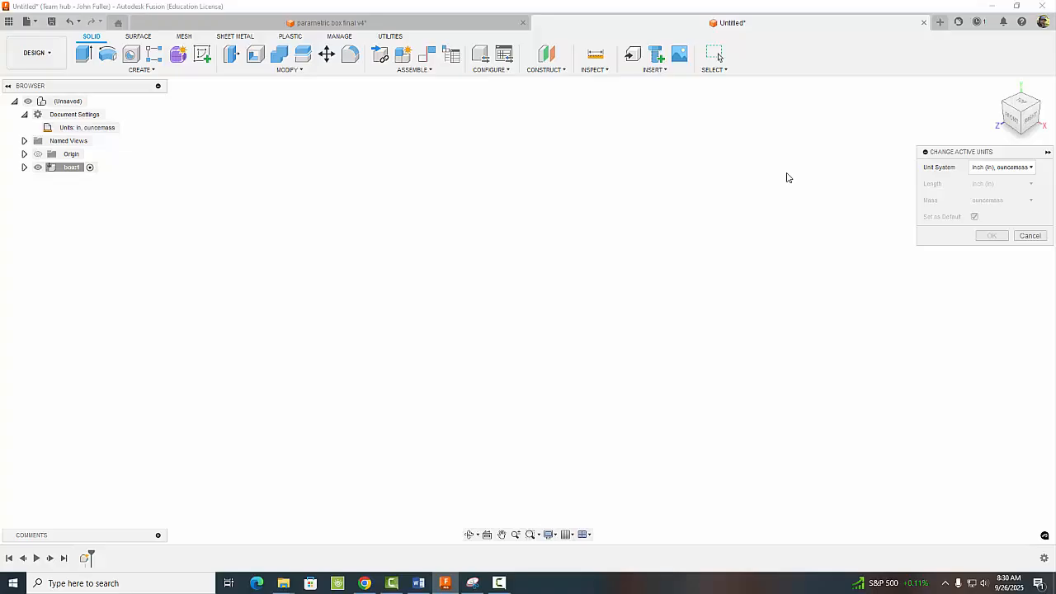
pyautogui.click(985, 168)
pyautogui.click(990, 187)
pyautogui.click(992, 235)
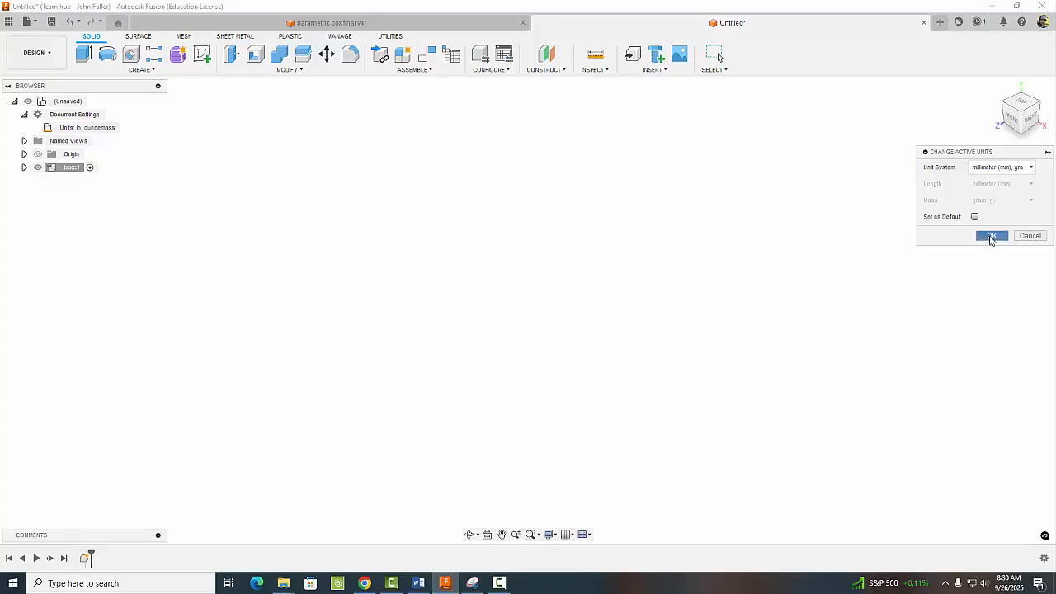
# Create a box as a new body on the XY plane from the origin, about 155 mm long, 120 mm wide and 88 mm high.
pyautogui.click(138, 73)
pyautogui.click(103, 239)
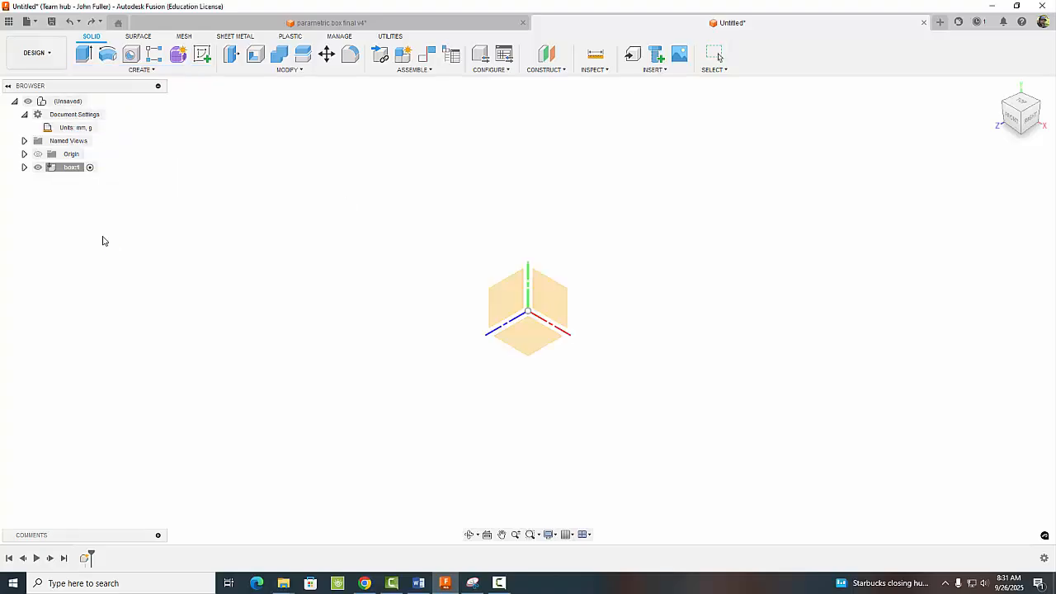
pyautogui.click(564, 297)
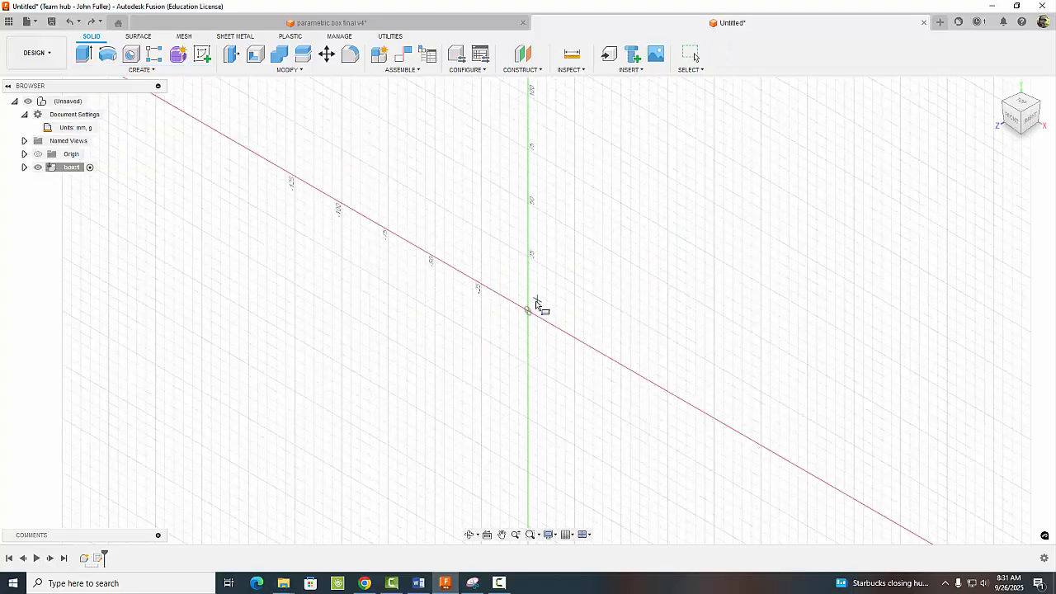
pyautogui.click(528, 311)
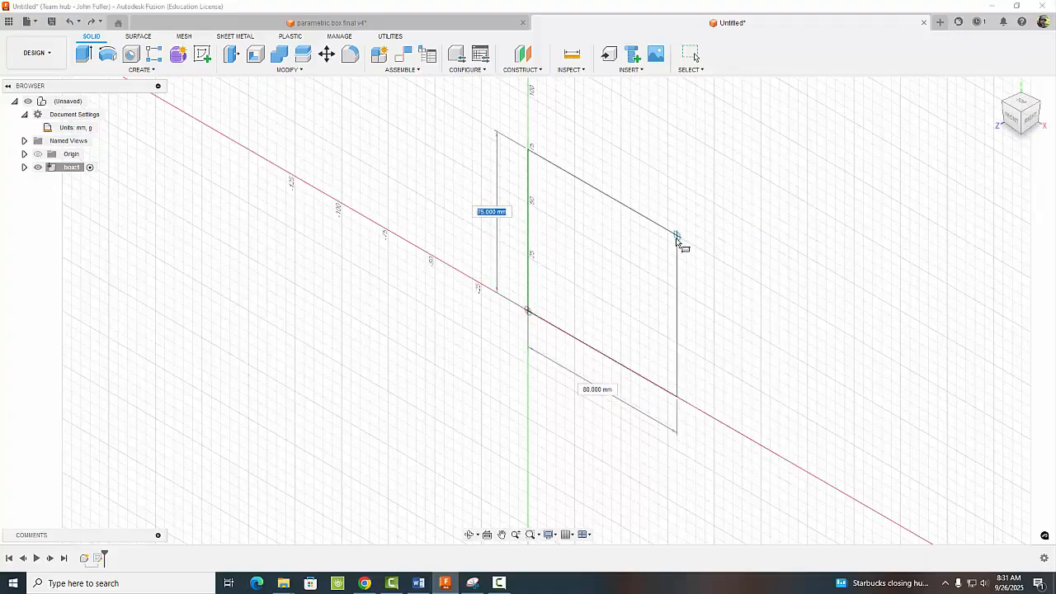
pyautogui.click(816, 221)
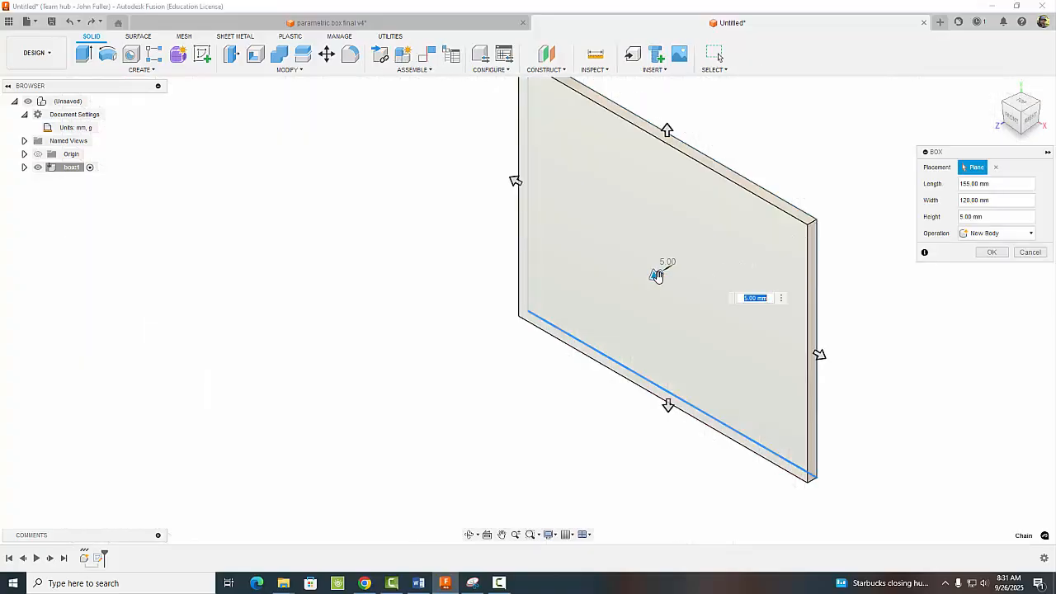
pyautogui.moveTo(655, 273); pyautogui.dragTo(485, 335)
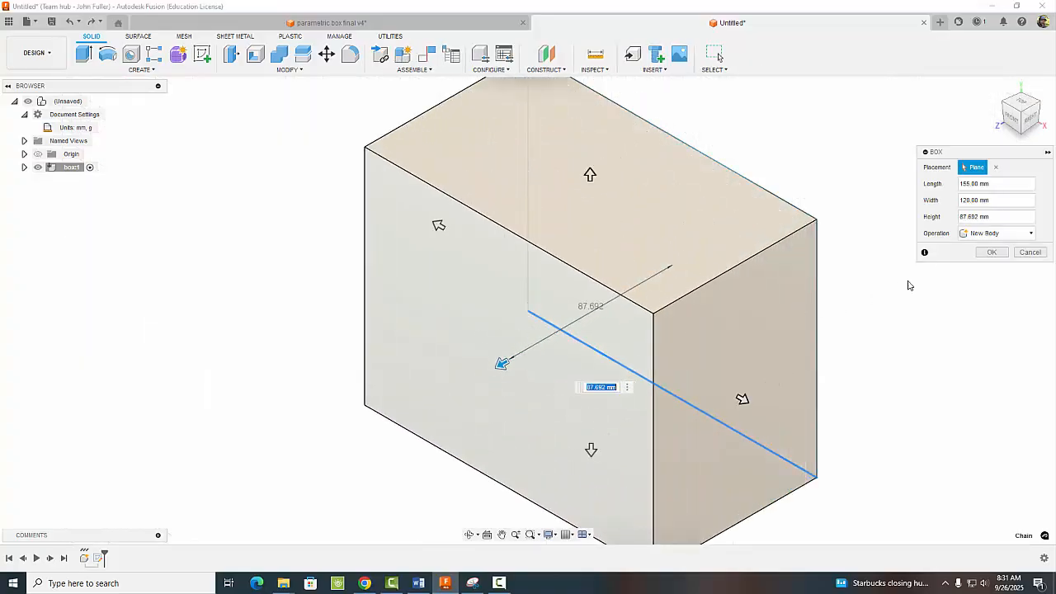
pyautogui.click(990, 252)
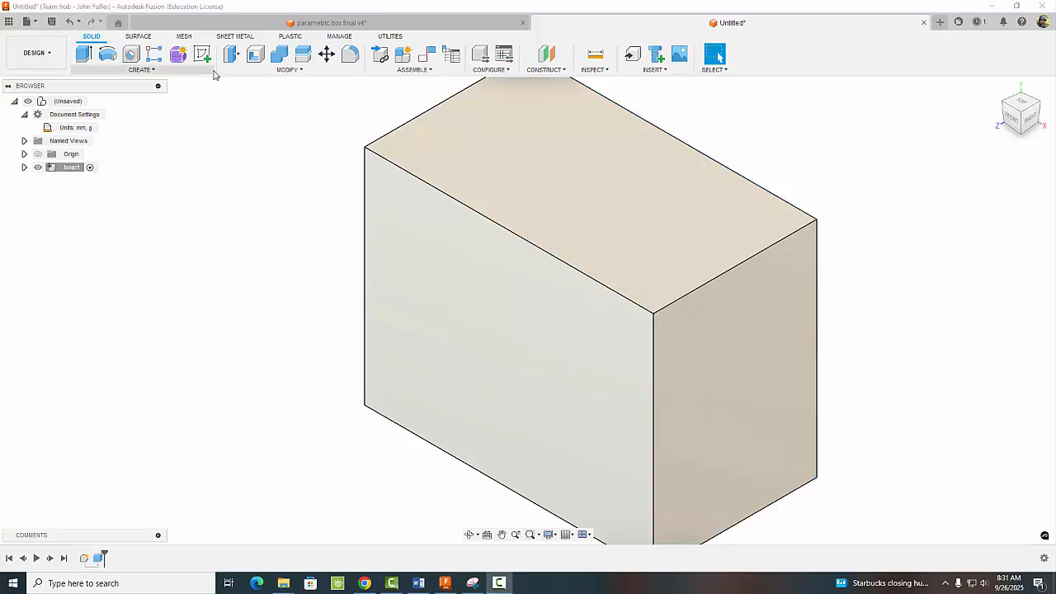
# Add a user parameter named box_length in mm with a value of 50.
pyautogui.click(276, 71)
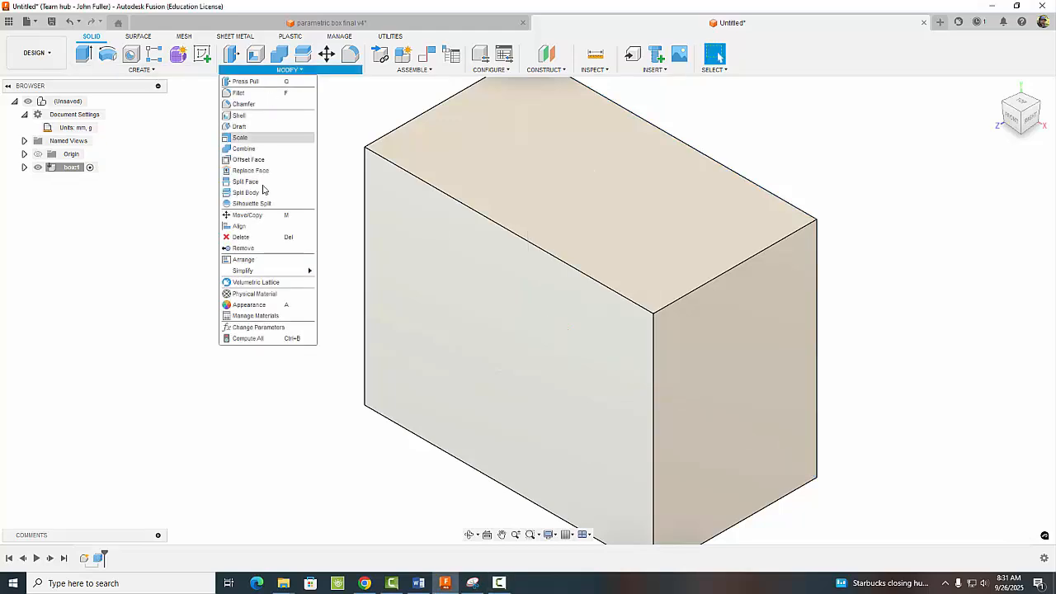
pyautogui.click(247, 326)
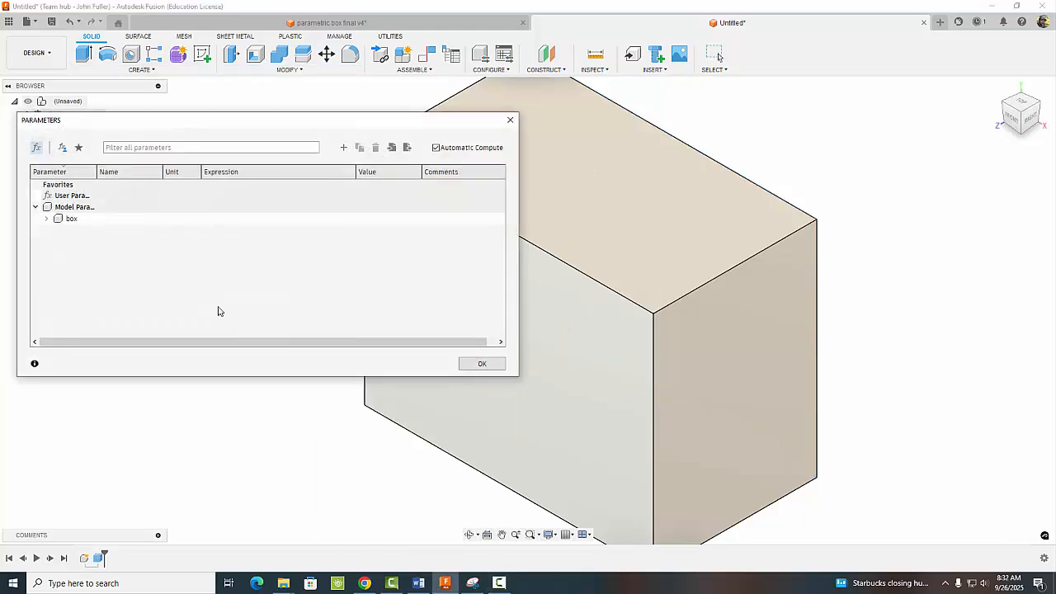
pyautogui.click(343, 148)
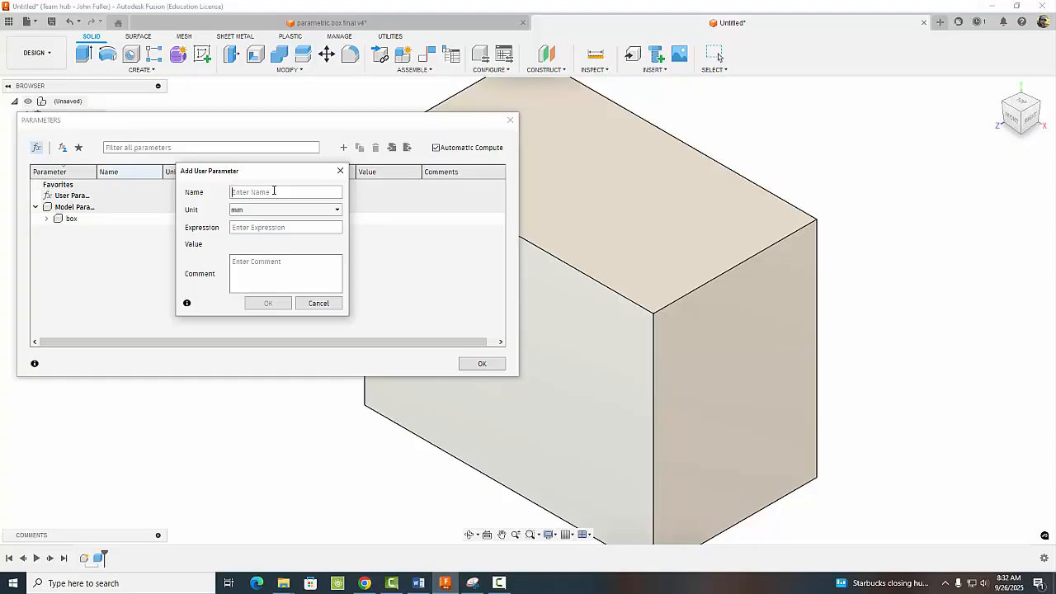
pyautogui.write('b')
pyautogui.write('50')
pyautogui.click(269, 303)
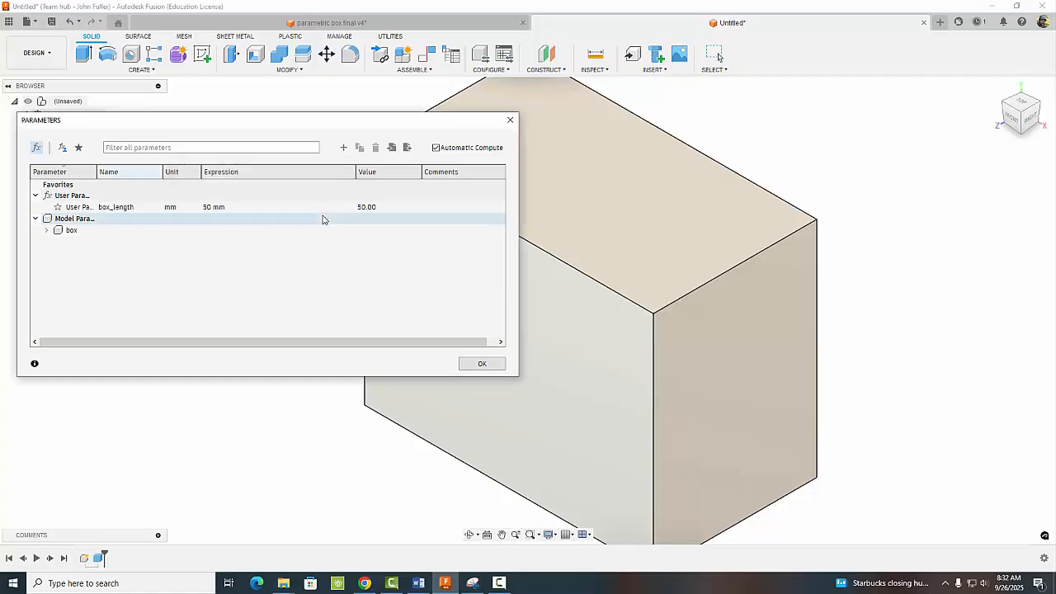
# Add a user parameter named box_width in mm with a value of 40.
pyautogui.click(344, 148)
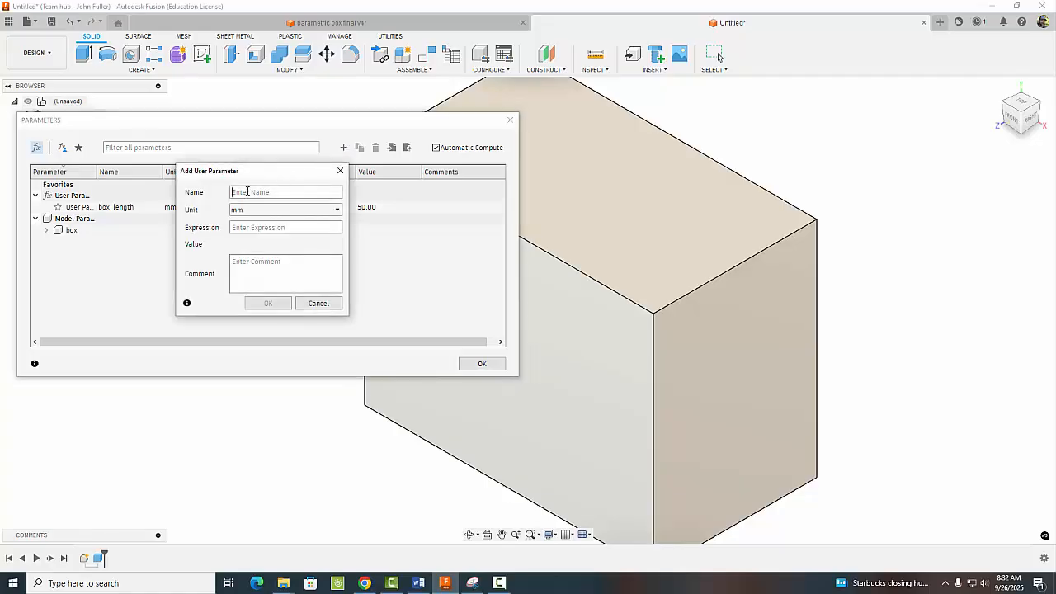
pyautogui.write('box_width')
pyautogui.click(257, 228)
pyautogui.write('40')
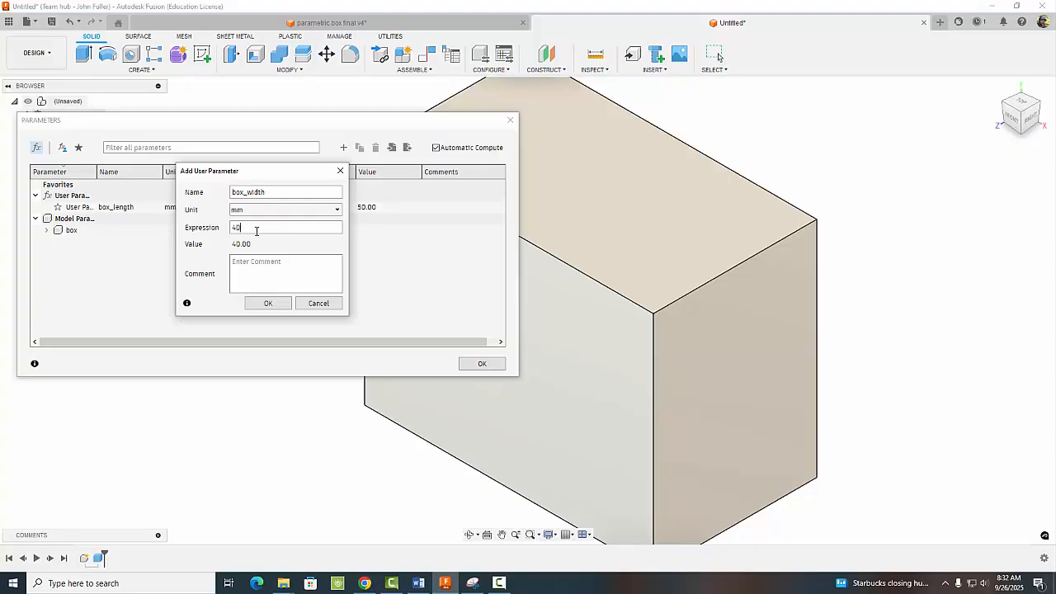
pyautogui.click(269, 303)
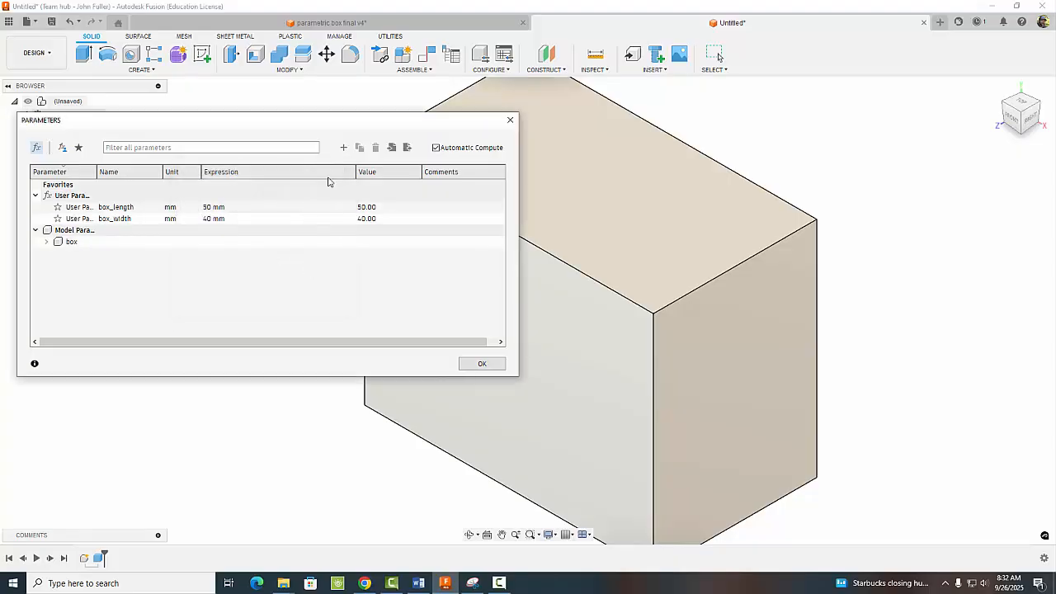
# Add a user parameter named box_height in mm with a value of 30, and close the parameter table.
pyautogui.click(343, 147)
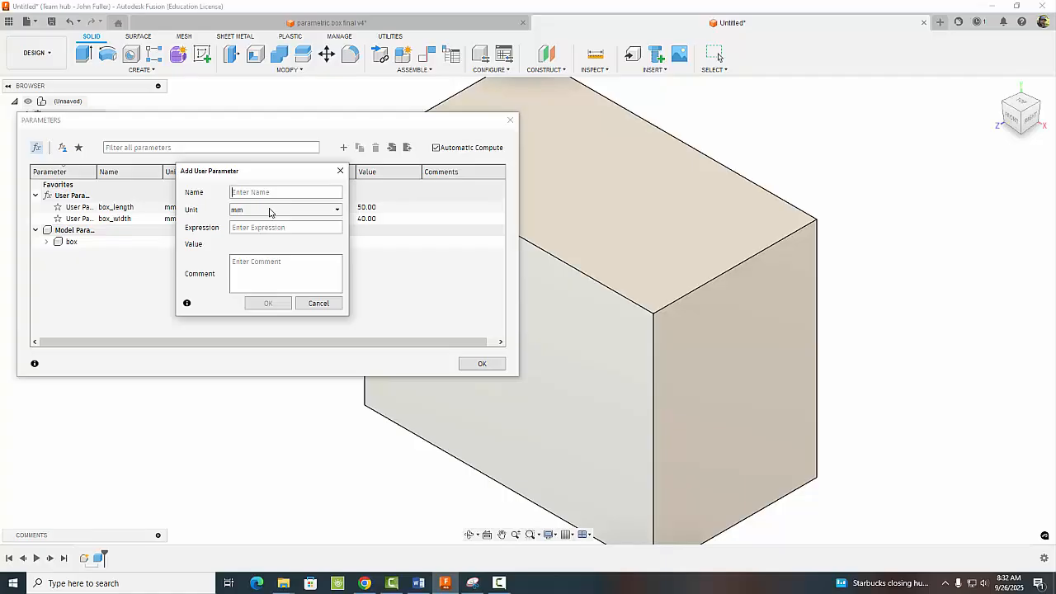
pyautogui.write('bo')
pyautogui.press('BackSpace')
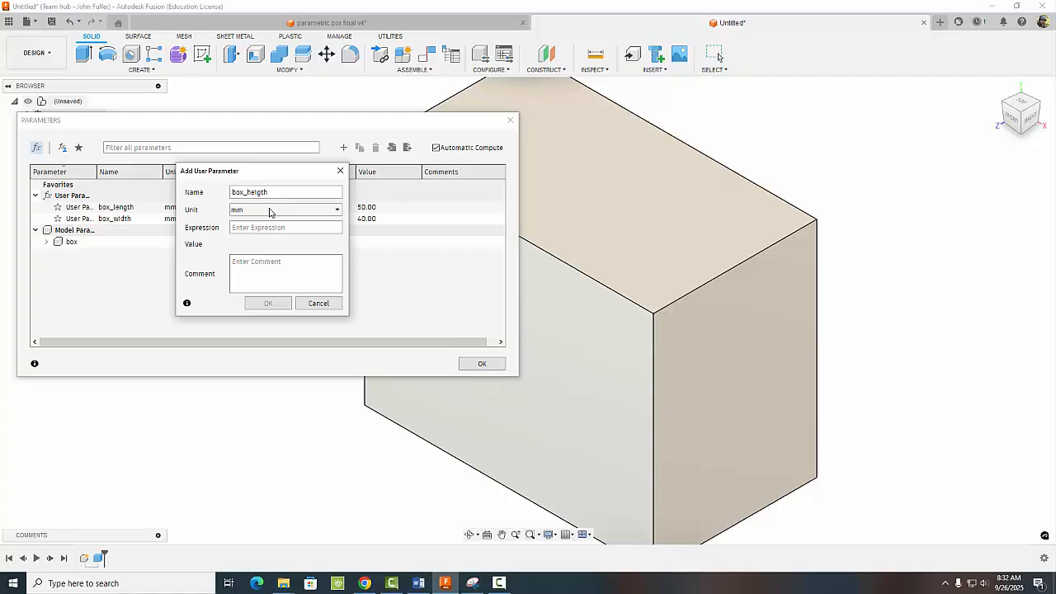
pyautogui.write('h')
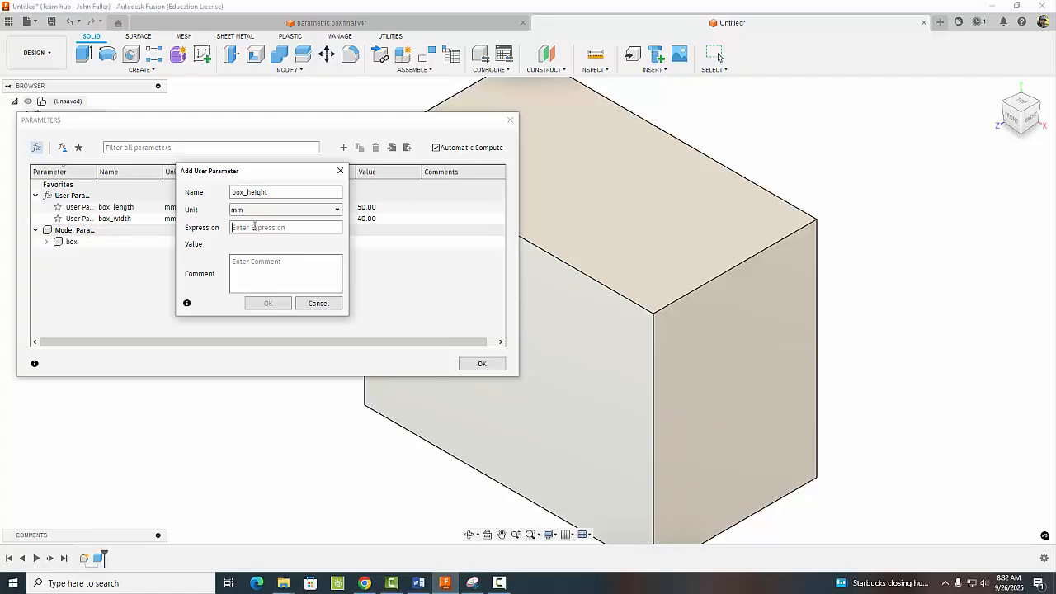
pyautogui.click(254, 226)
pyautogui.write('30')
pyautogui.click(269, 303)
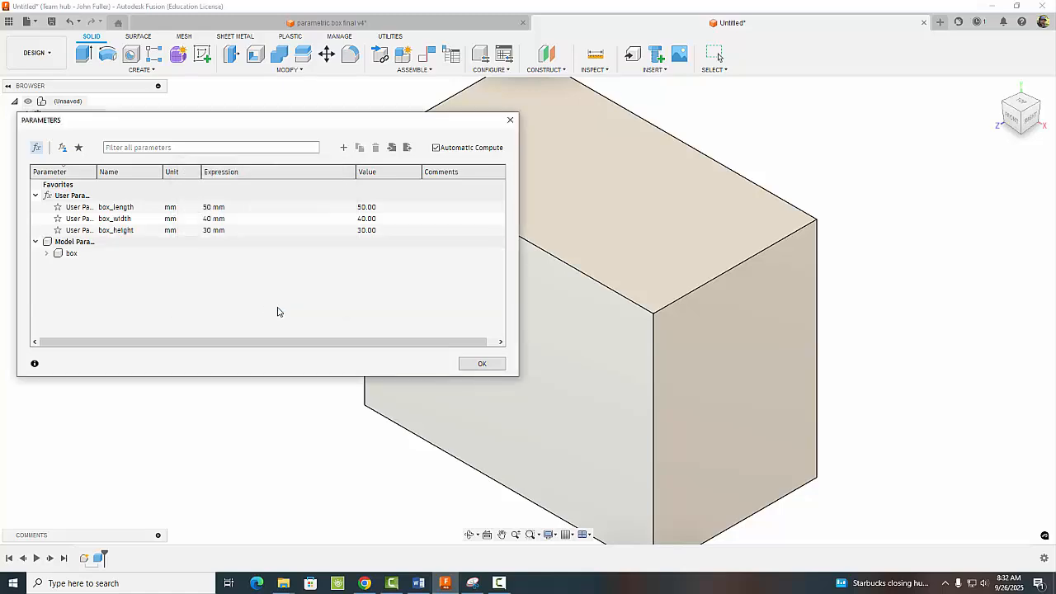
pyautogui.click(483, 365)
# Edit the existing box feature and set its length to the box_length parameter.
pyautogui.click(97, 558)
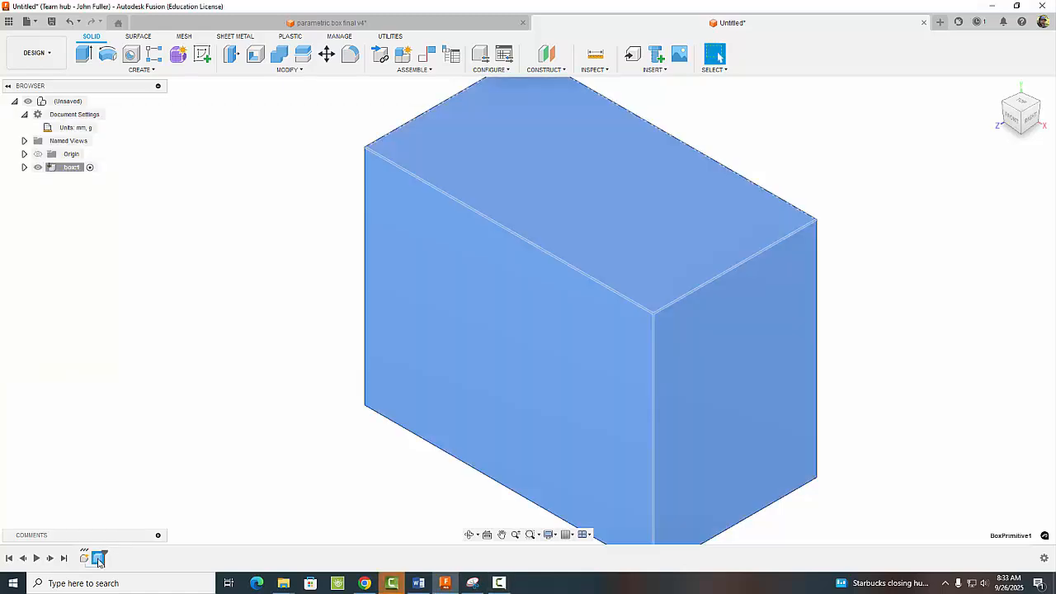
pyautogui.rightClick(97, 559)
pyautogui.click(139, 452)
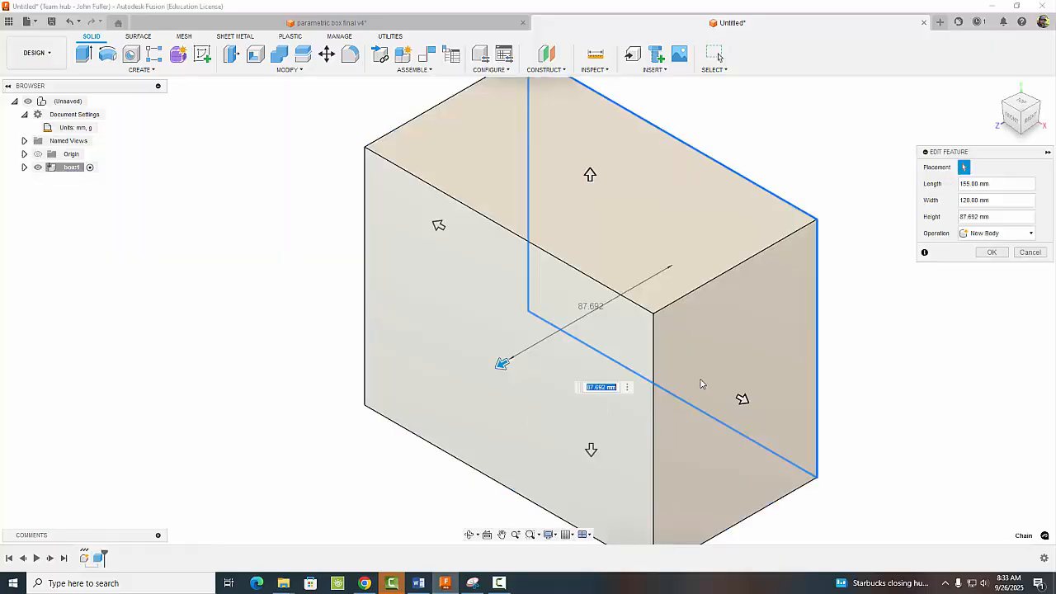
pyautogui.click(997, 184)
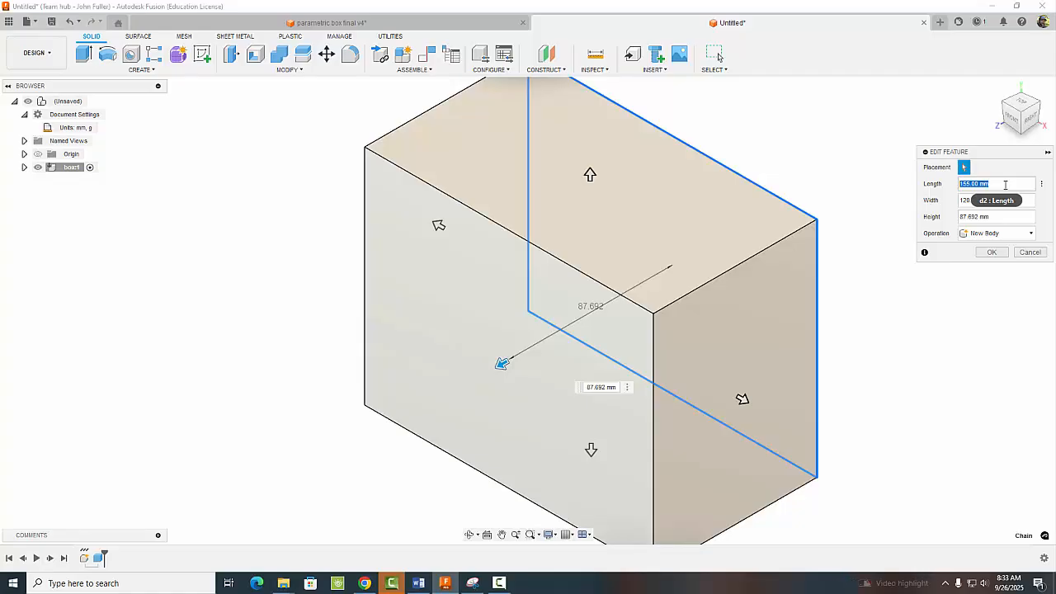
pyautogui.write('box')
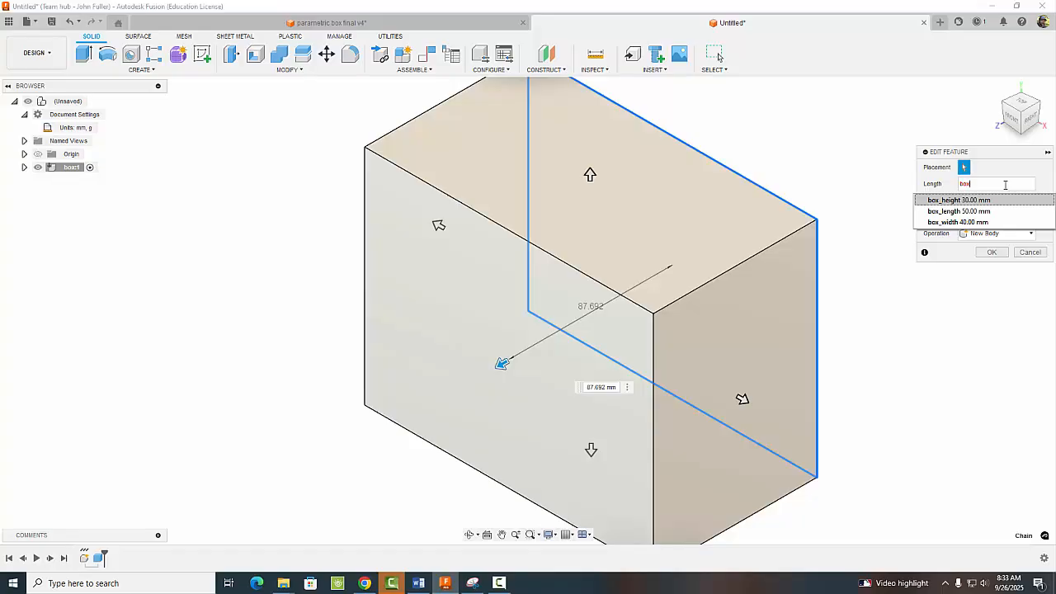
pyautogui.click(957, 212)
pyautogui.press('Tab')
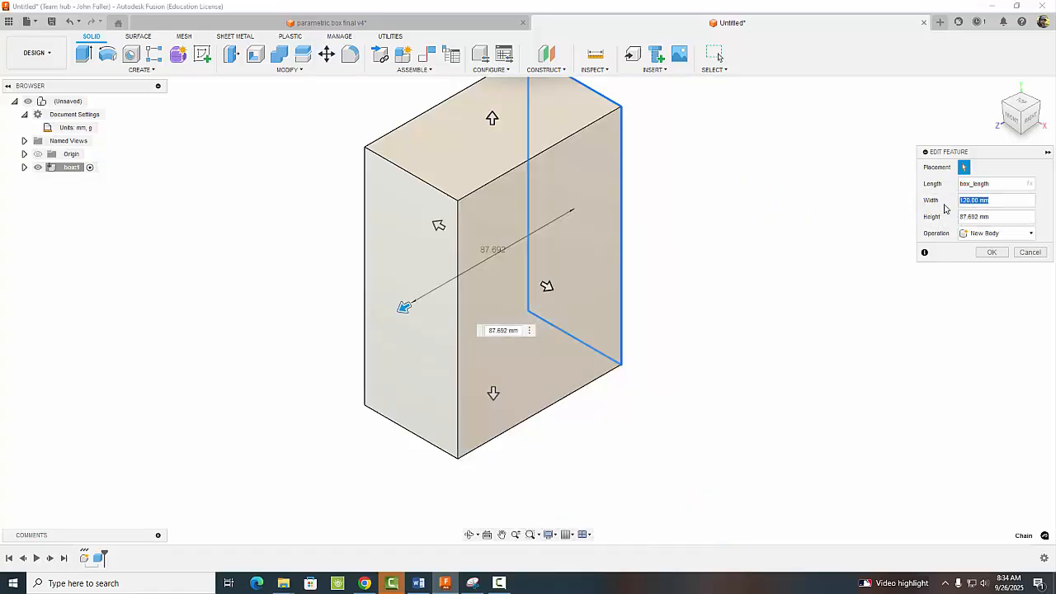
# Set the box feature's width to box_width and its height to box_height, and apply the edit.
pyautogui.write('box')
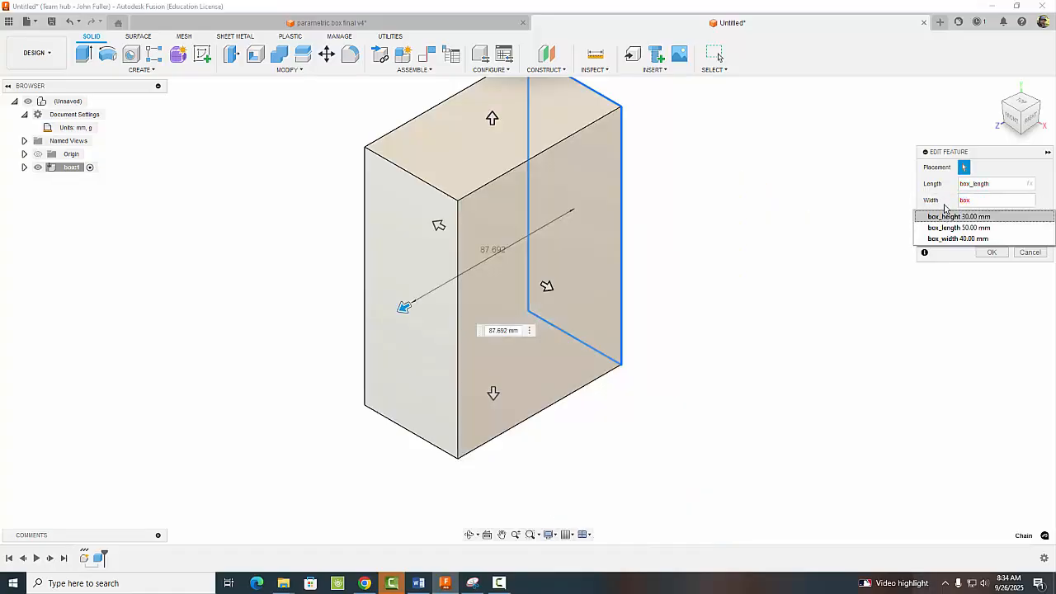
pyautogui.click(969, 238)
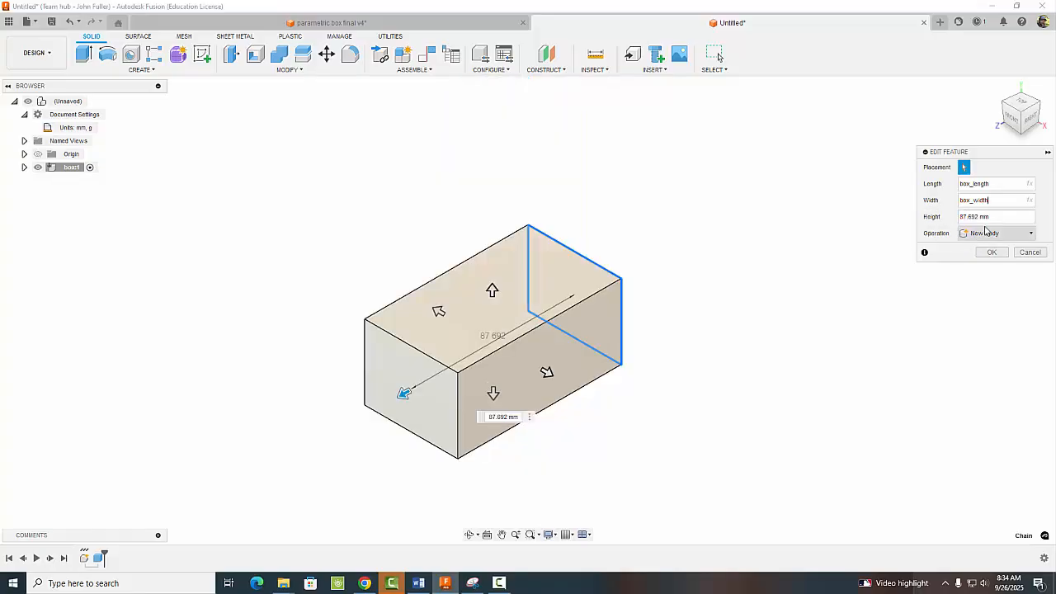
pyautogui.moveTo(992, 217); pyautogui.dragTo(959, 218)
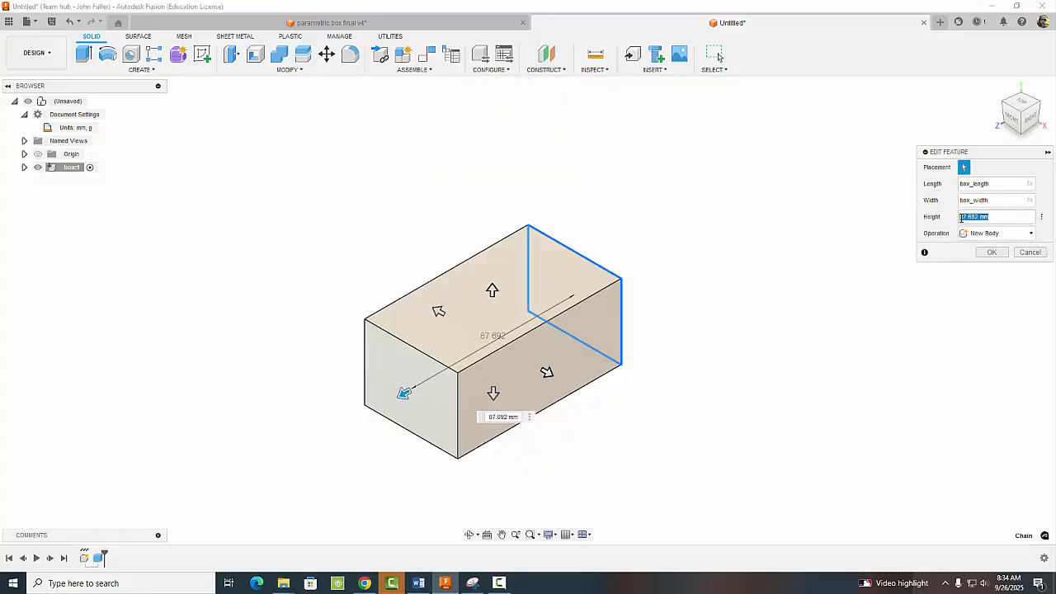
pyautogui.write('box')
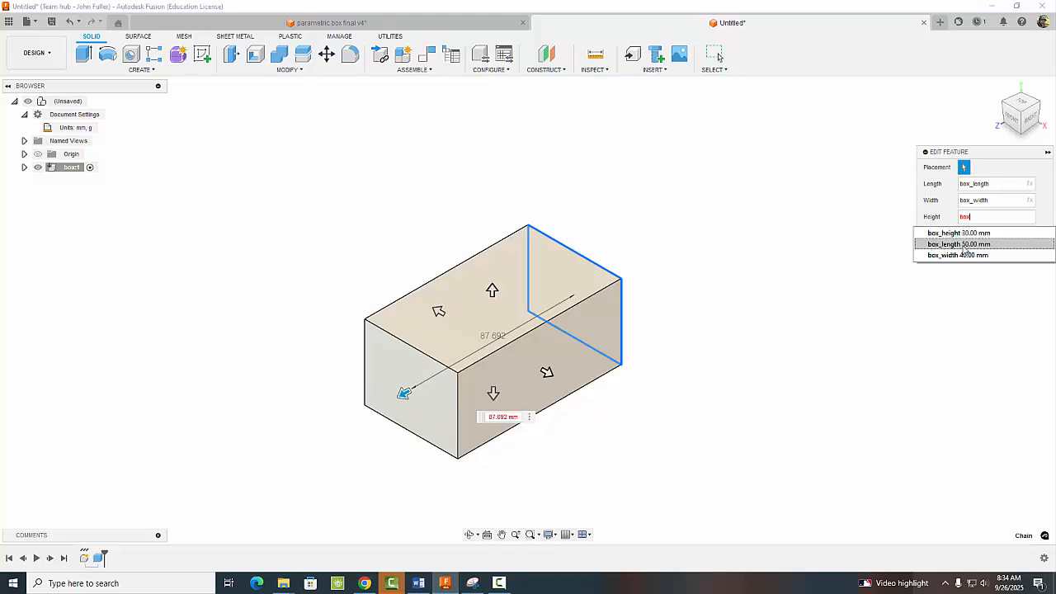
pyautogui.click(960, 237)
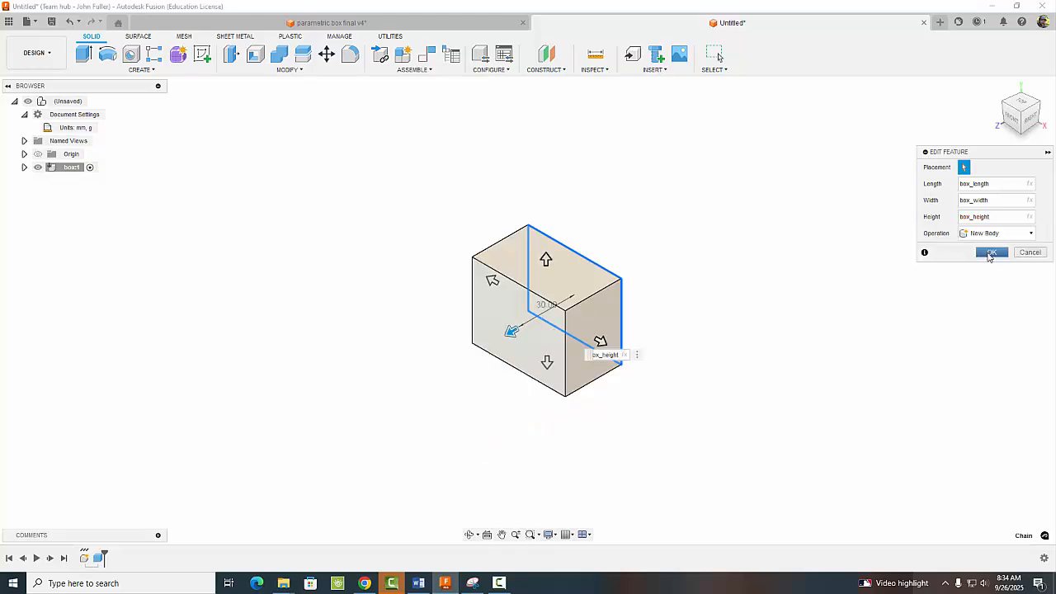
pyautogui.click(991, 253)
# Measure the box edge that runs along its height direction, and view the box from below.
pyautogui.click(594, 54)
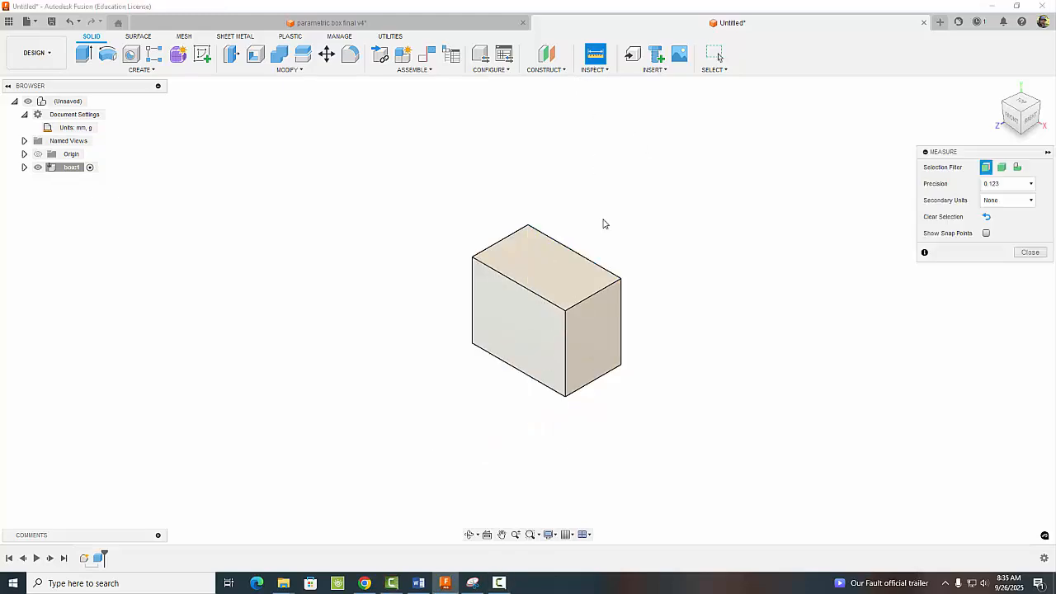
pyautogui.click(605, 292)
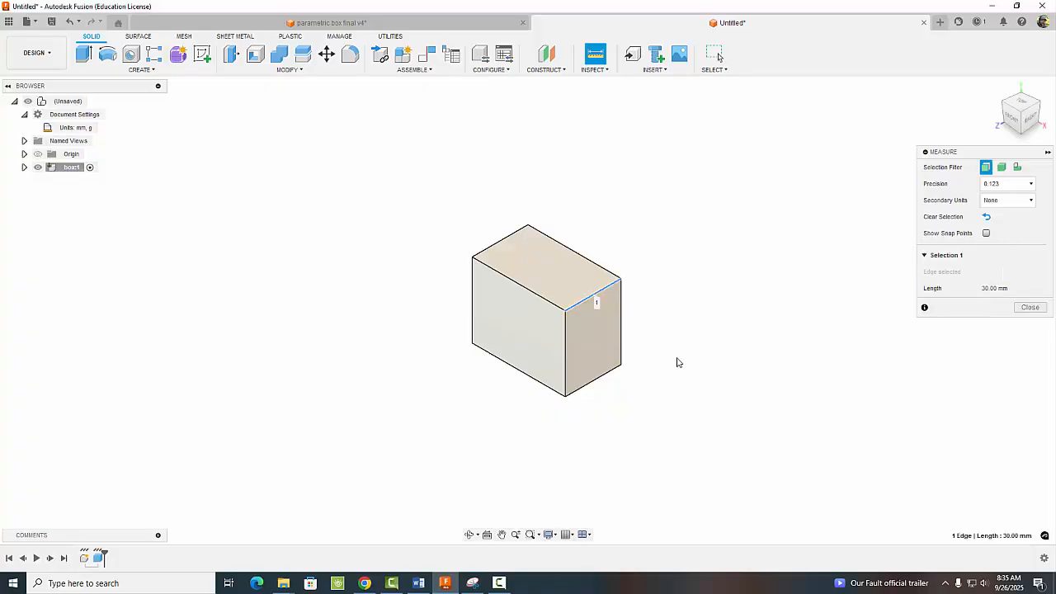
pyautogui.keyDown('shift'); pyautogui.moveTo(679, 404); pyautogui.dragTo(703, 325, button='middle'); pyautogui.keyUp('shift')
pyautogui.click(1030, 306)
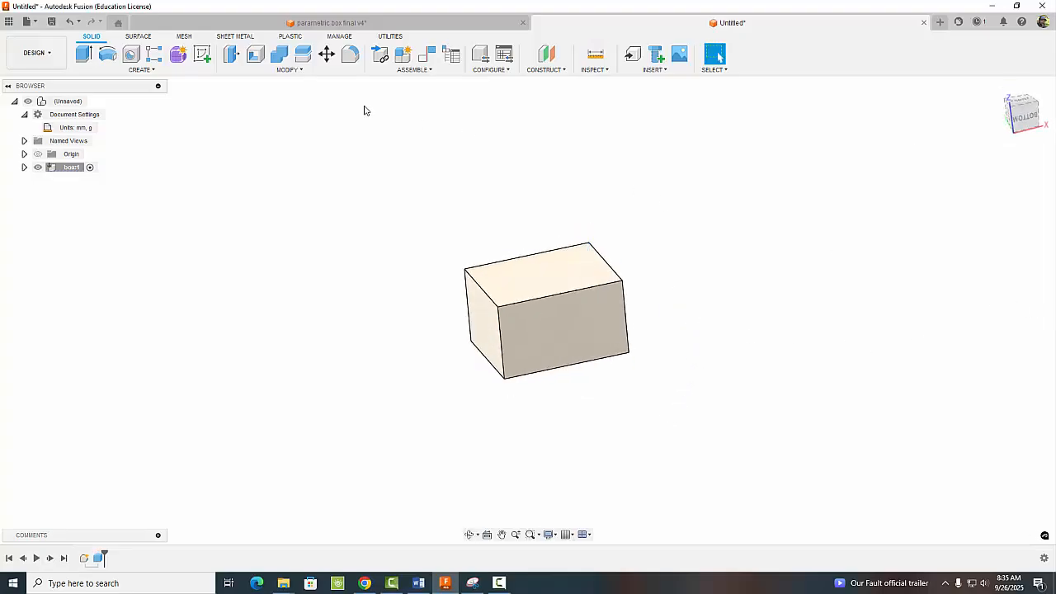
# Add a user parameter named wall_thickness in mm with a value of 4, and close the parameter table.
pyautogui.click(287, 69)
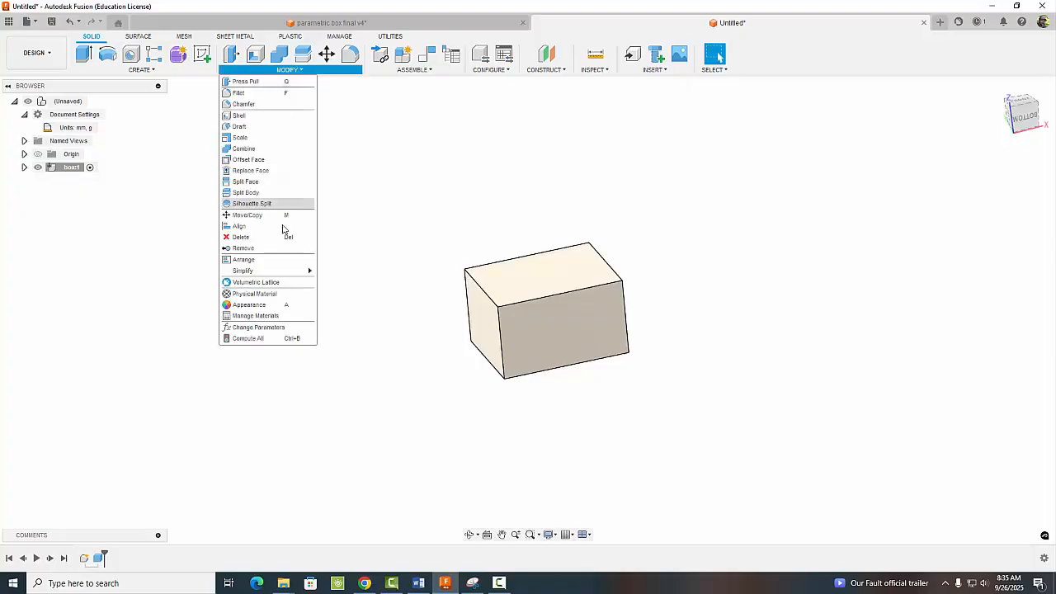
pyautogui.click(255, 327)
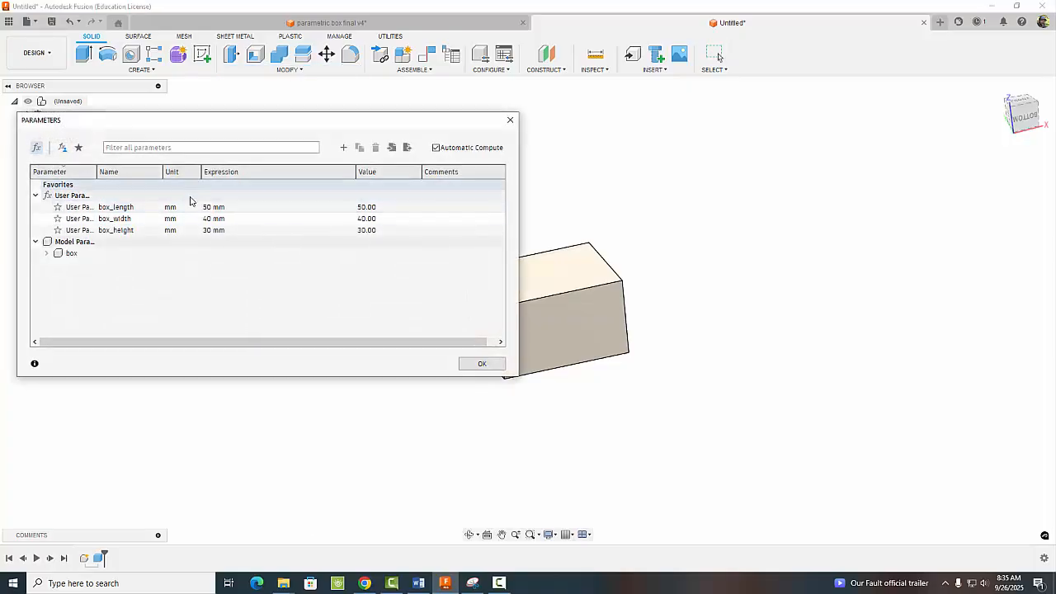
pyautogui.click(344, 147)
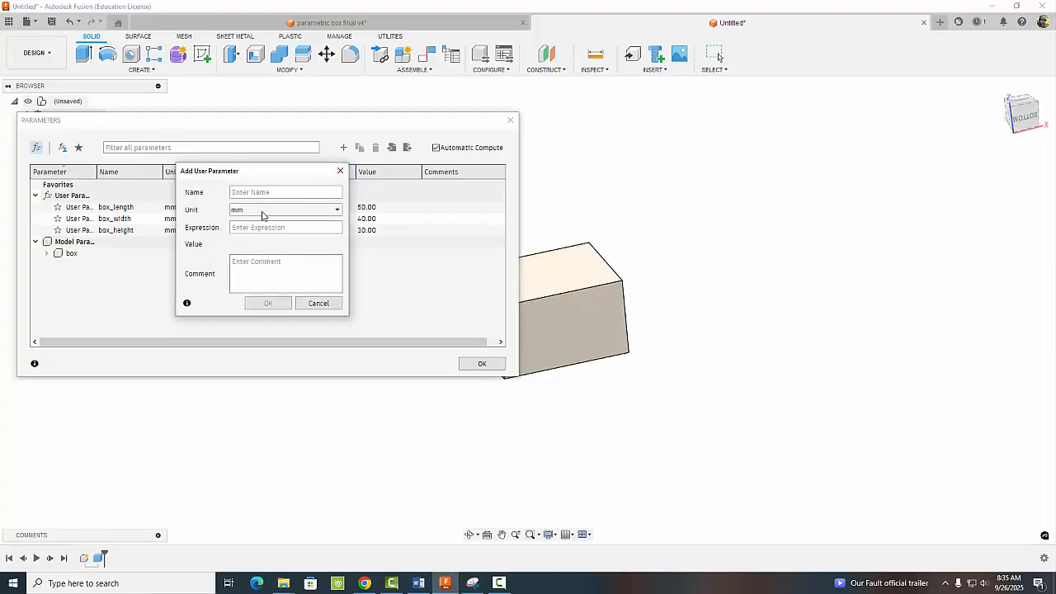
pyautogui.write('wall_thickness')
pyautogui.click(250, 228)
pyautogui.write('4')
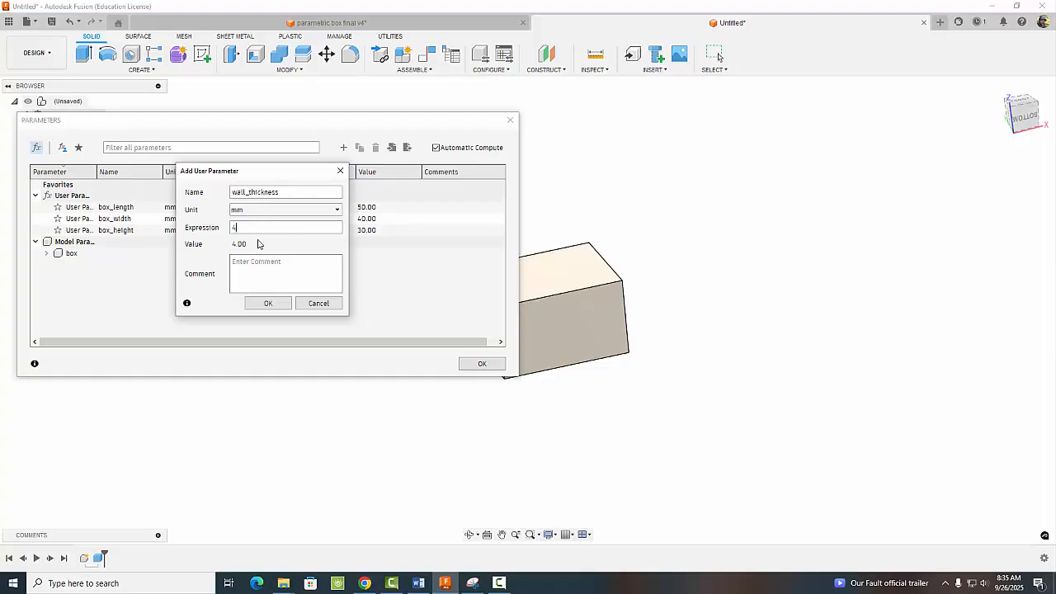
pyautogui.click(268, 302)
pyautogui.click(479, 364)
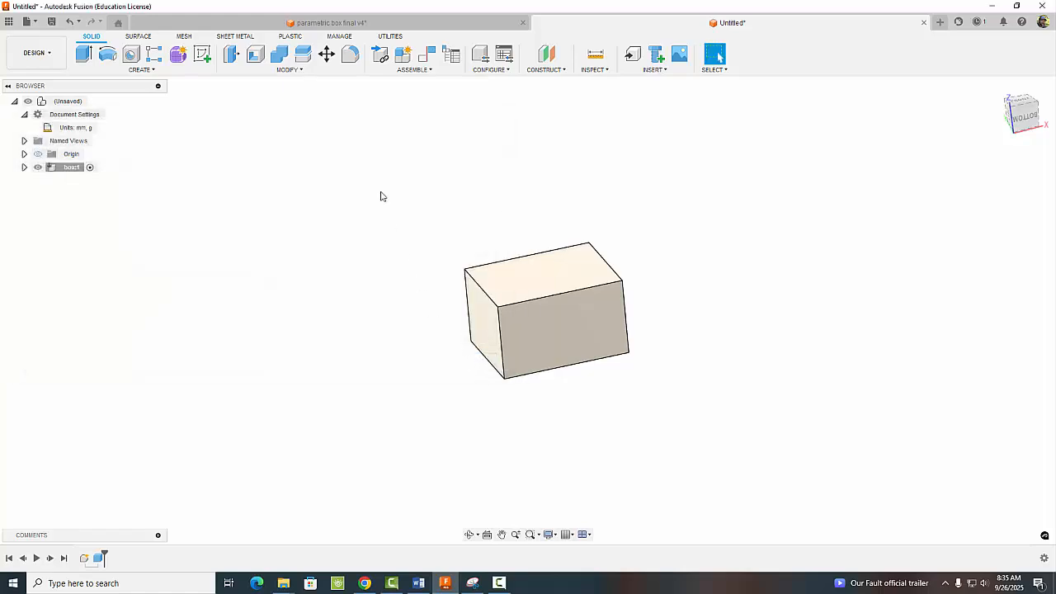
# Shell the box inward with inside thickness wall_thickness, removing the large face opposite the XY plane.
pyautogui.click(254, 57)
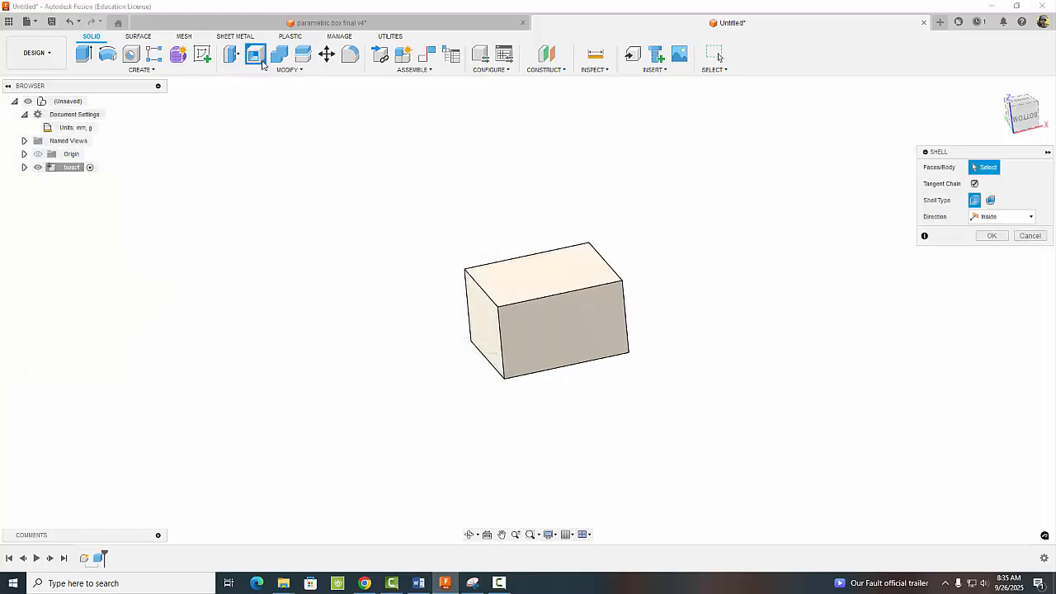
pyautogui.click(540, 280)
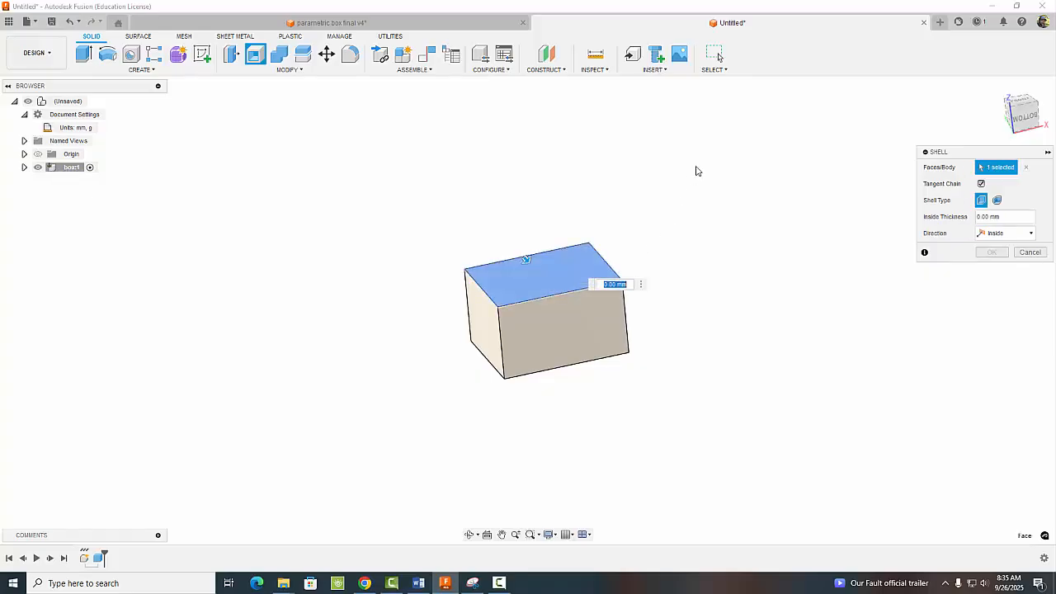
pyautogui.write('wa')
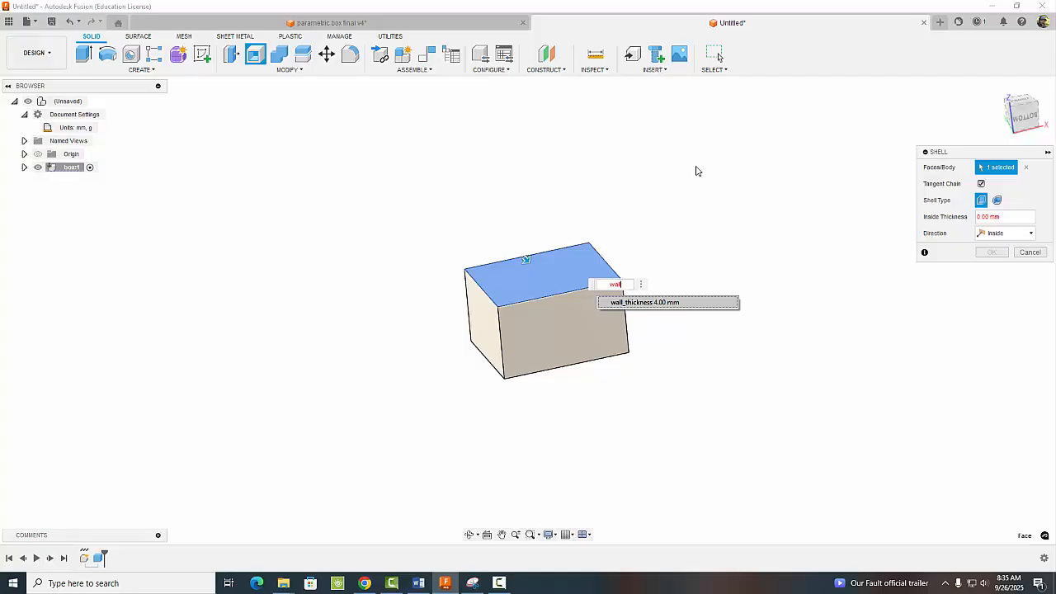
pyautogui.write('ll')
pyautogui.click(702, 303)
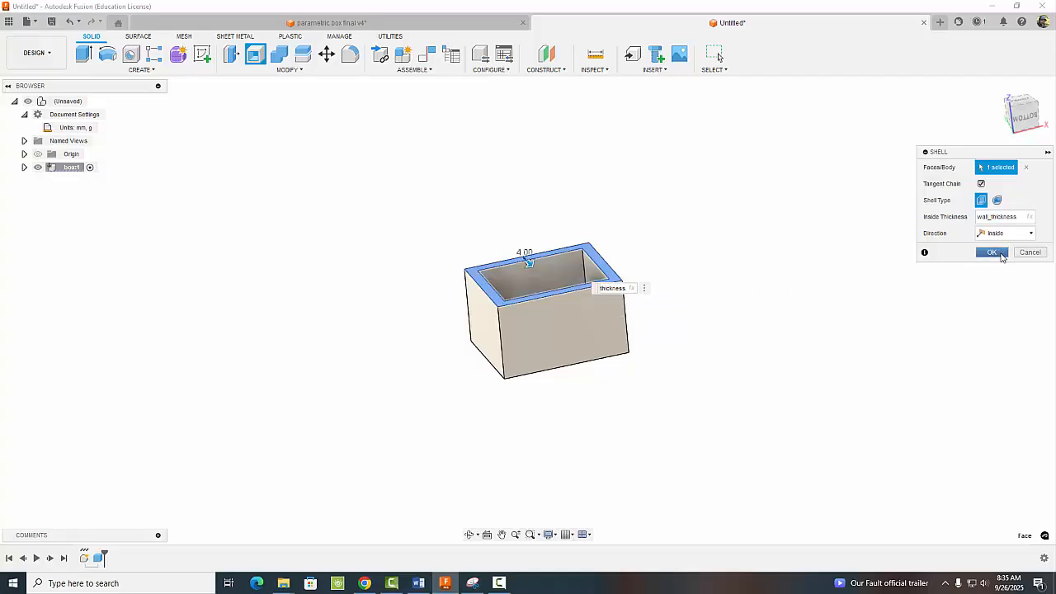
pyautogui.click(992, 253)
pyautogui.scroll(5, 688, 234)
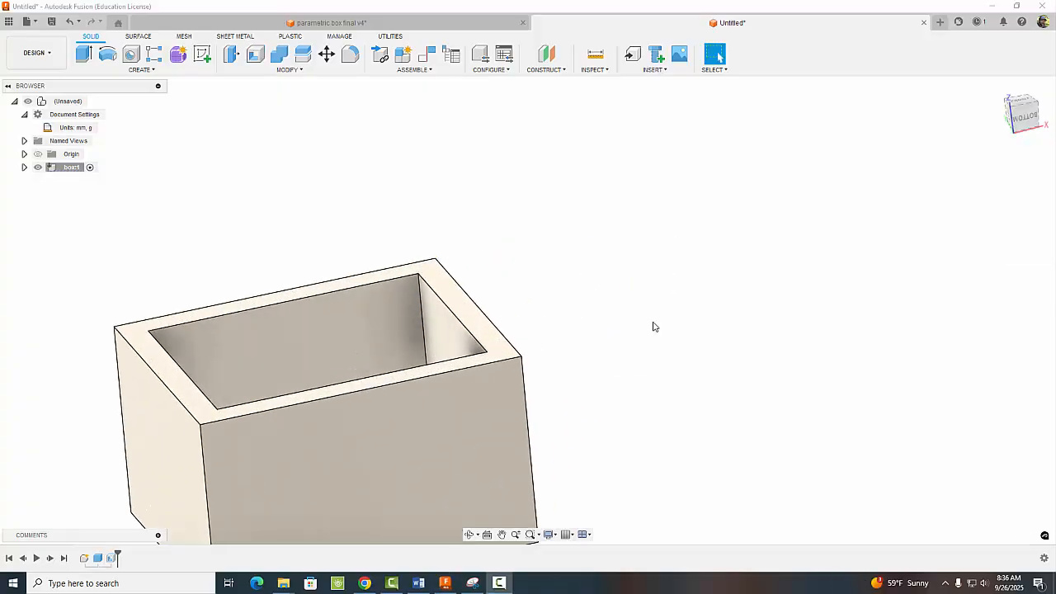
pyautogui.moveTo(653, 325); pyautogui.dragTo(901, 209, button='middle')
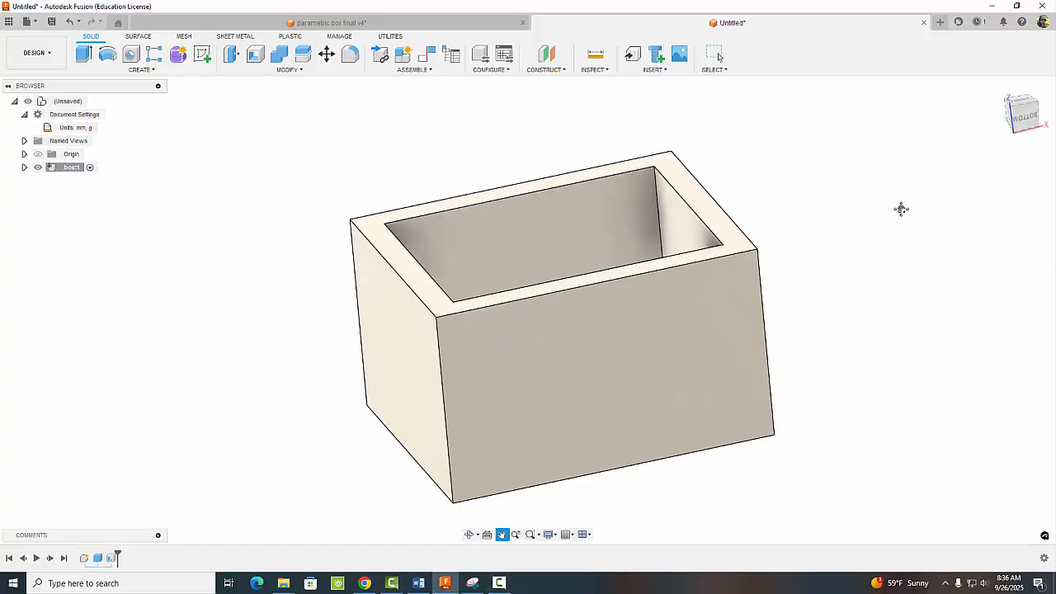
# Start a sketch on the box's open rim and draw a rectangle covering one short wall between the cavity corners and outer edge.
pyautogui.click(202, 54)
pyautogui.click(406, 244)
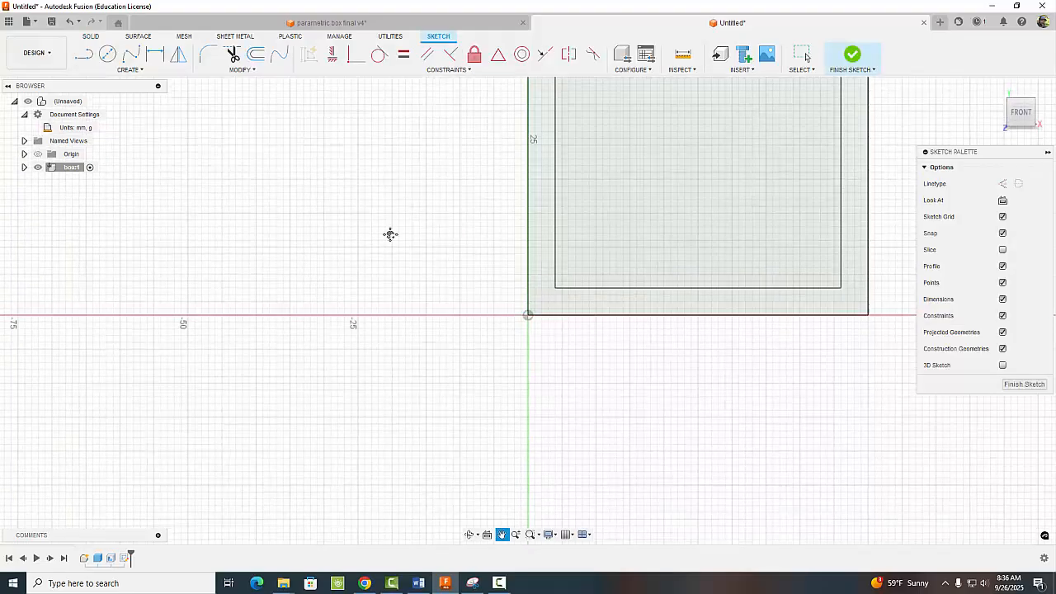
pyautogui.click(128, 69)
pyautogui.moveTo(175, 93)
pyautogui.click(219, 93)
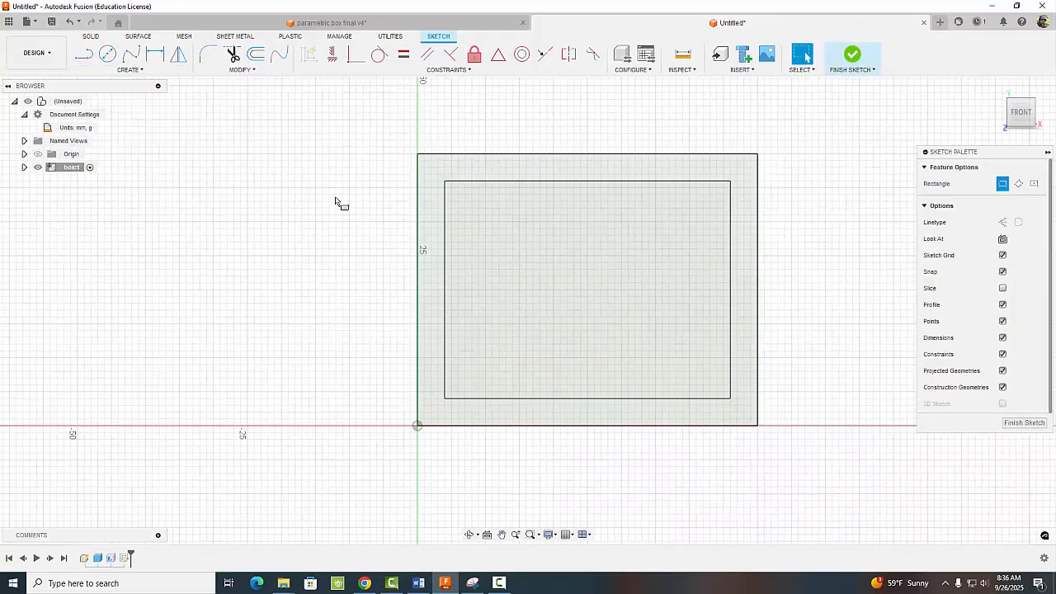
pyautogui.click(445, 394)
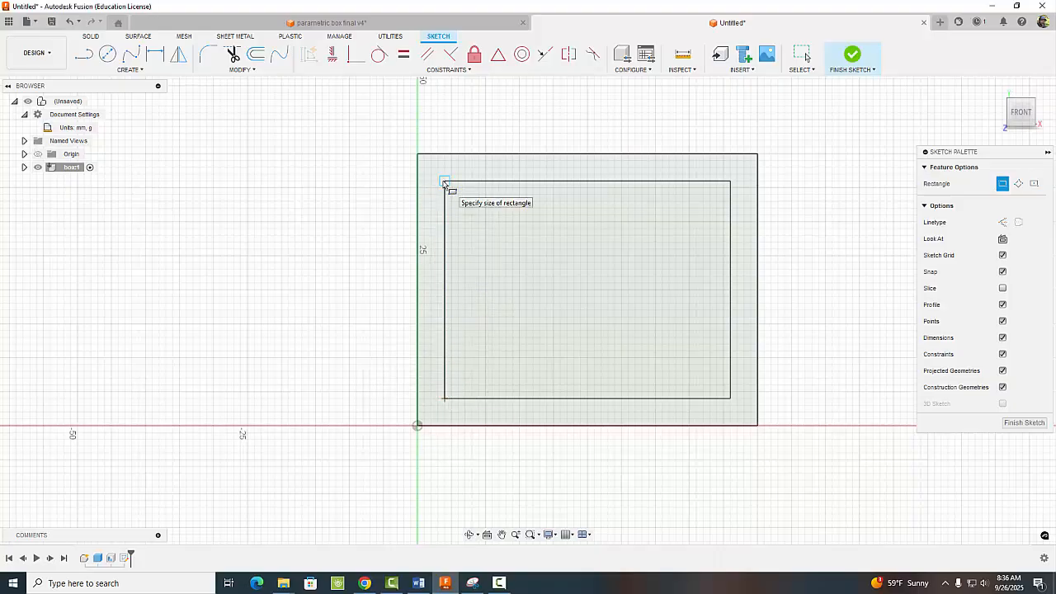
pyautogui.click(418, 180)
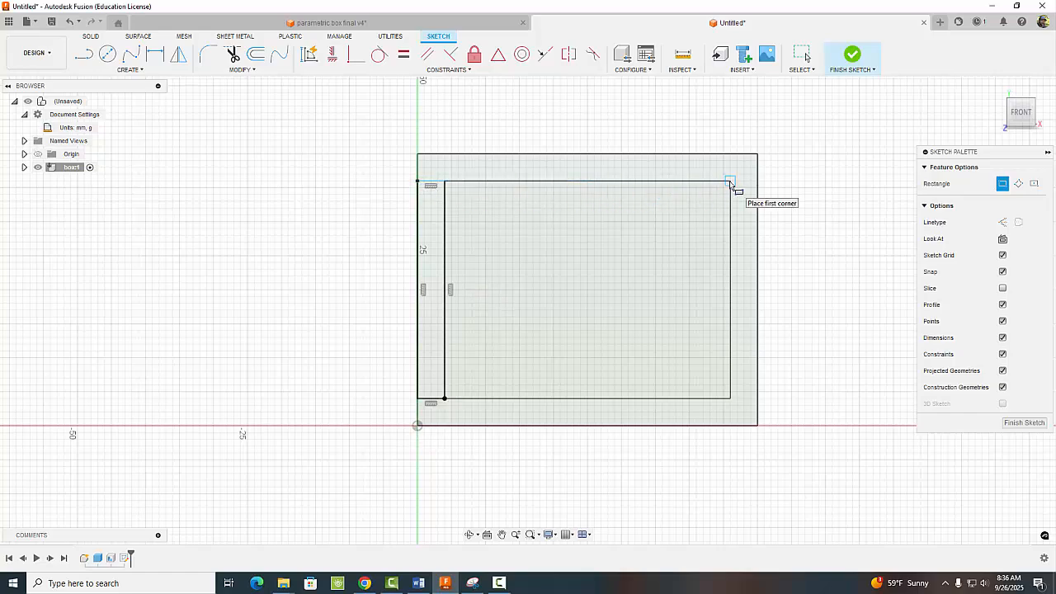
# Draw a matching 4 mm by 32 mm rectangle over the opposite short wall, from the cavity corner to the outer edge.
pyautogui.click(729, 181)
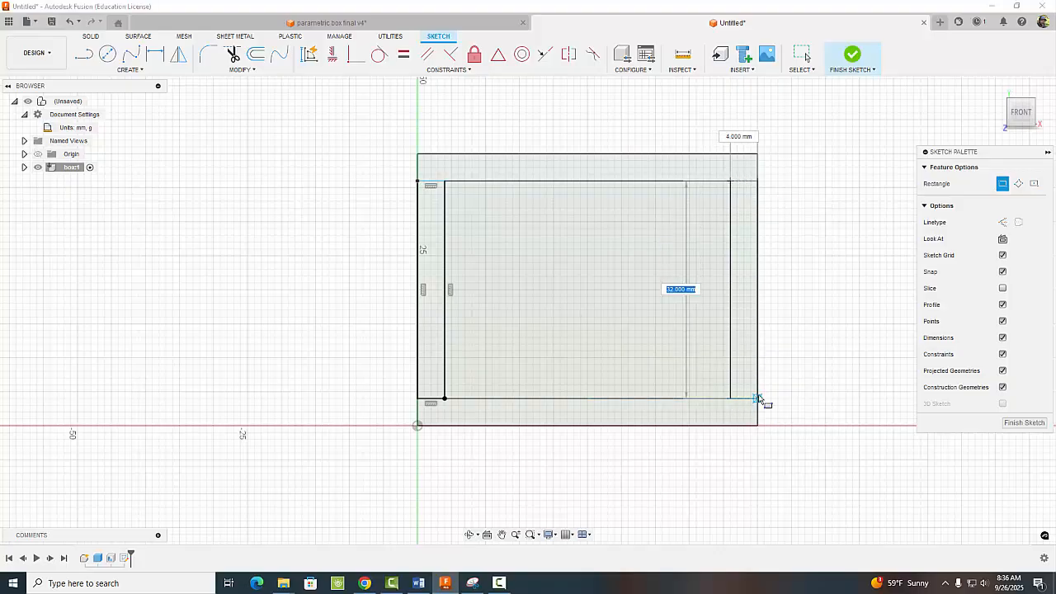
pyautogui.click(757, 399)
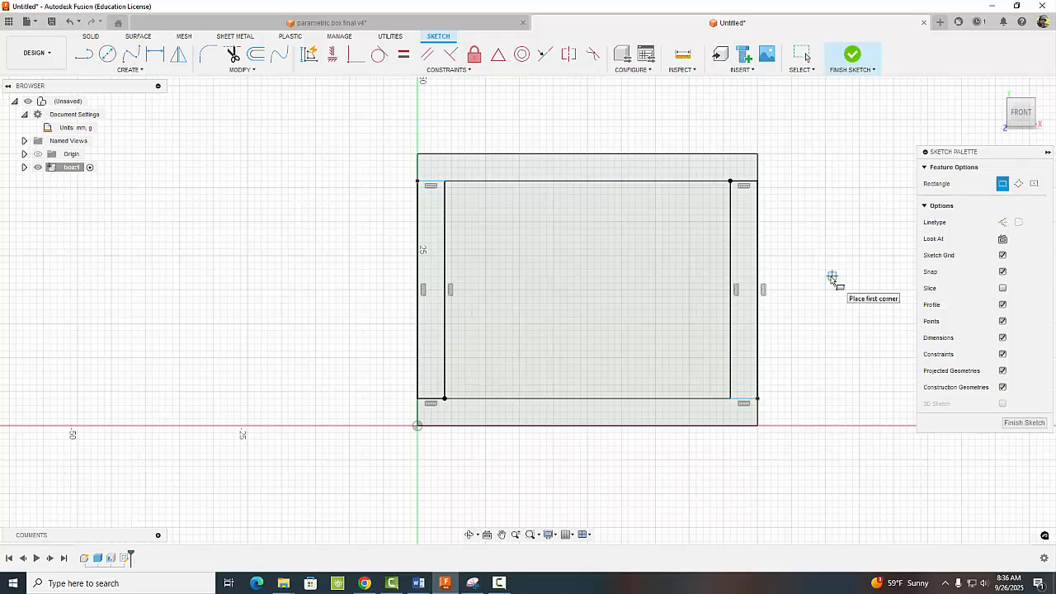
pyautogui.press('Escape')
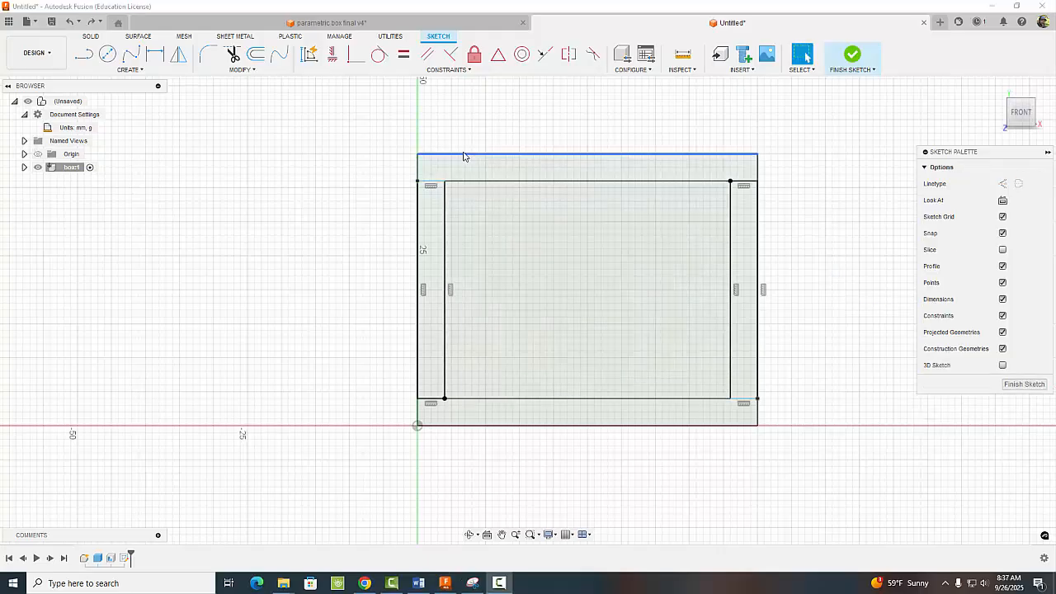
# Make one short side of each rectangle collinear with the adjoining cavity edge, and finish the sketch.
pyautogui.click(445, 70)
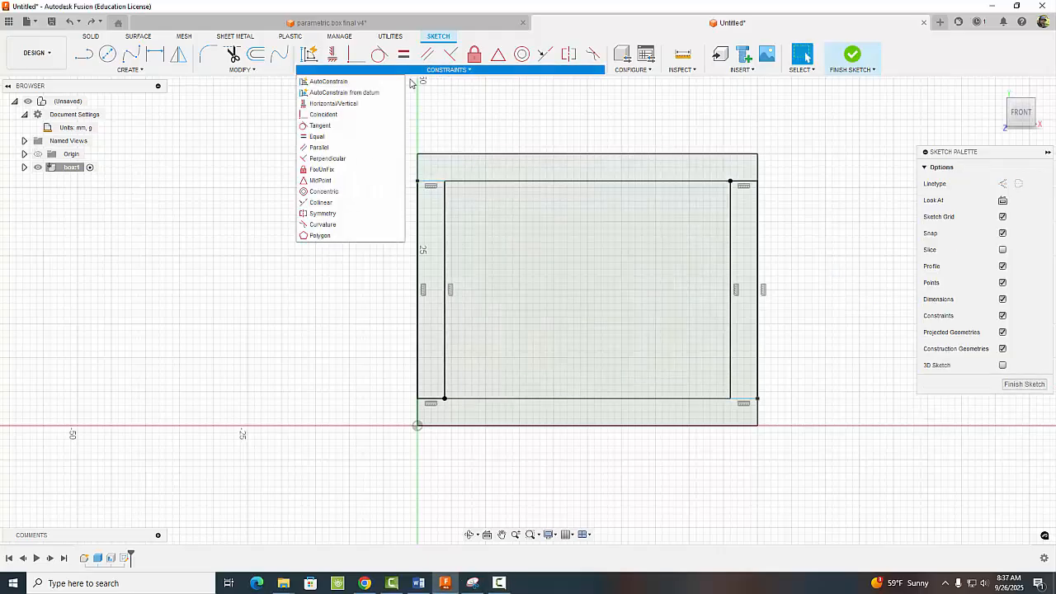
pyautogui.click(322, 202)
pyautogui.click(427, 181)
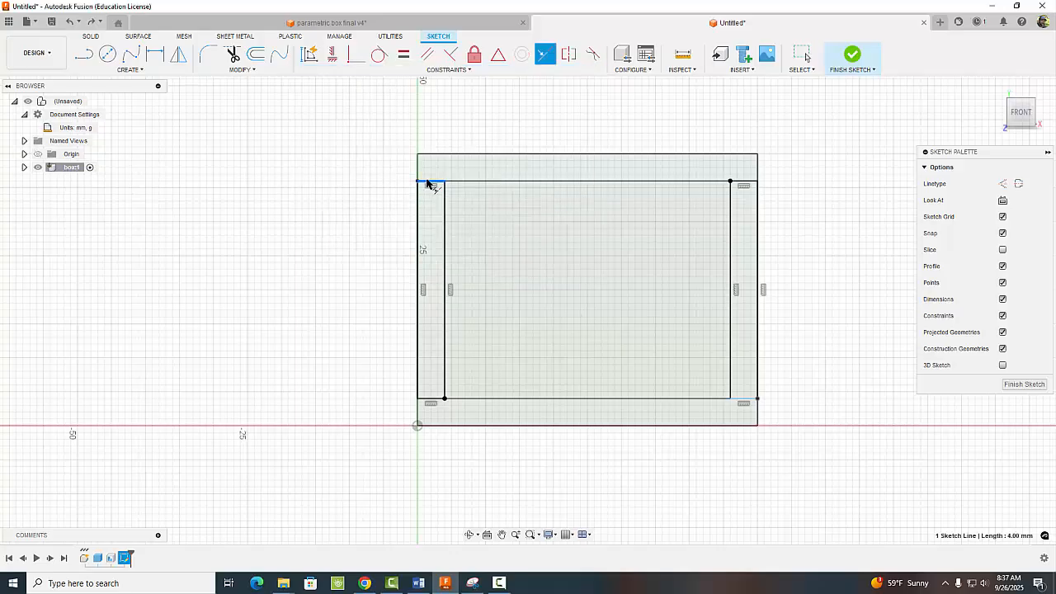
pyautogui.click(484, 181)
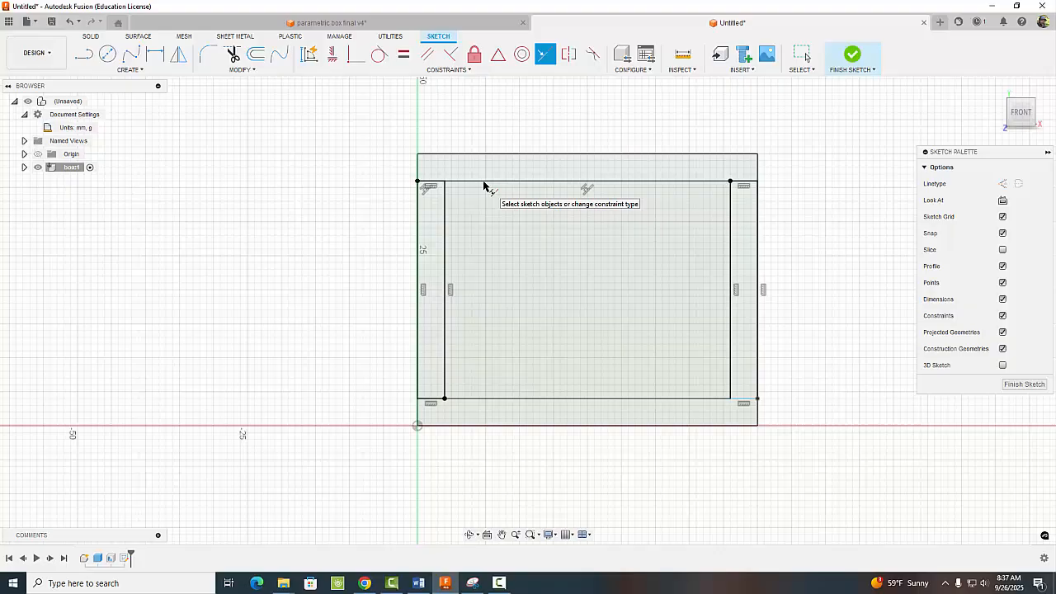
pyautogui.click(745, 400)
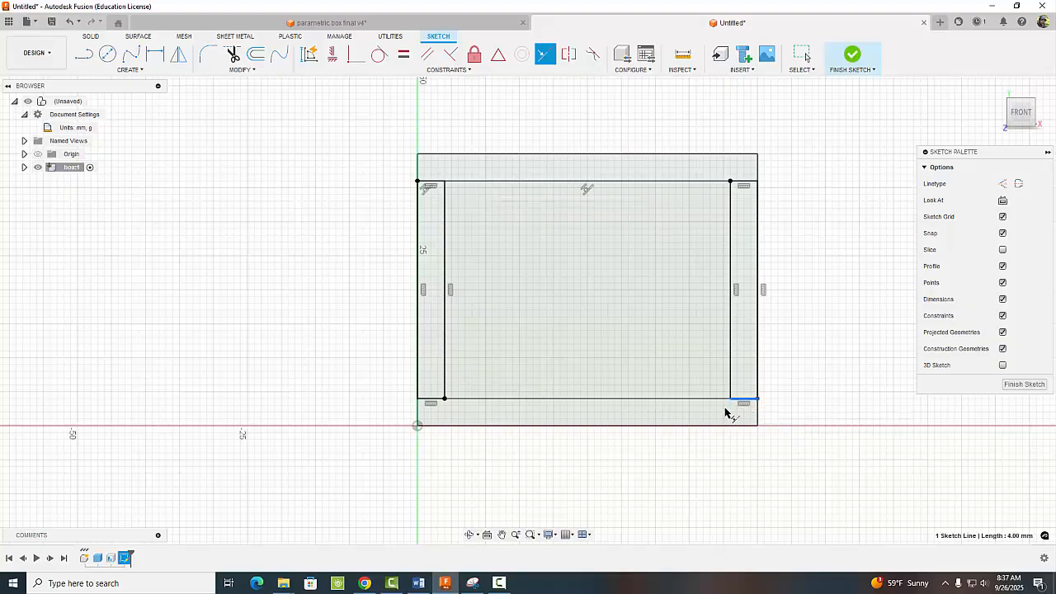
pyautogui.click(707, 399)
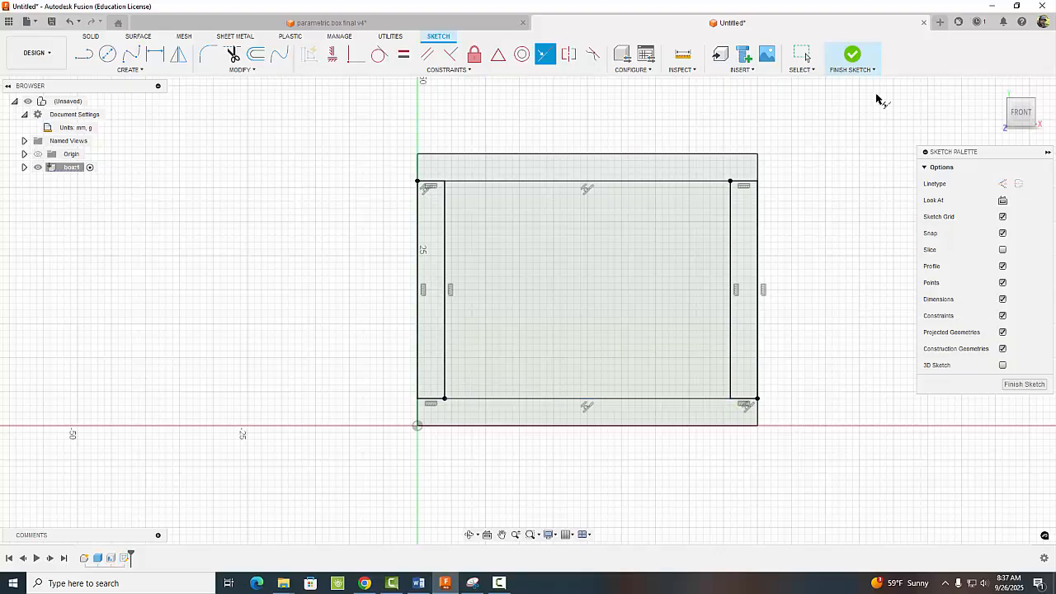
pyautogui.click(853, 56)
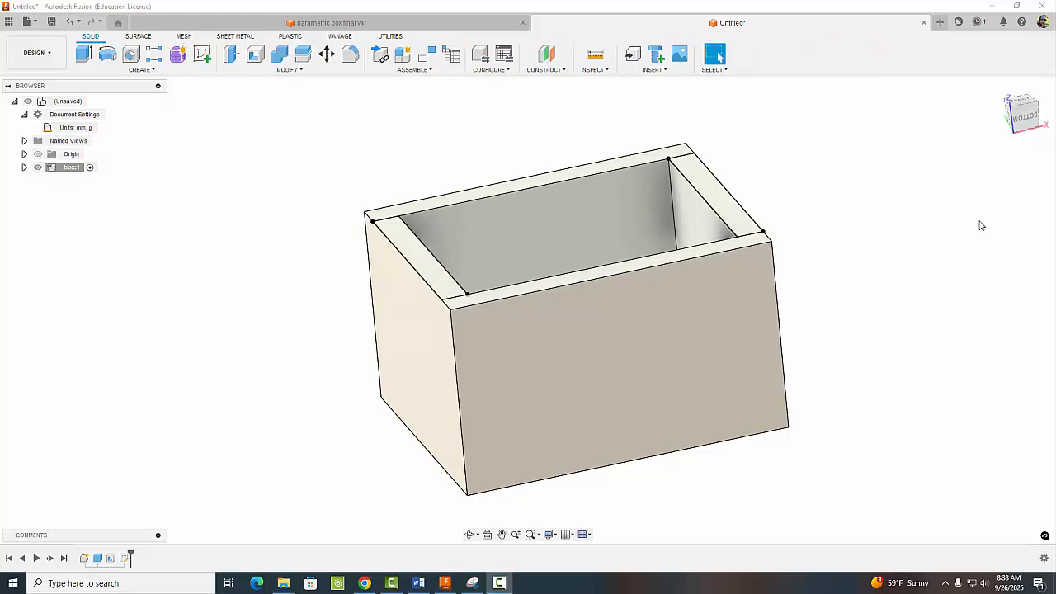
# Add a user parameter named clearance in mm with a value of 0.5, and close the parameter table.
pyautogui.click(289, 70)
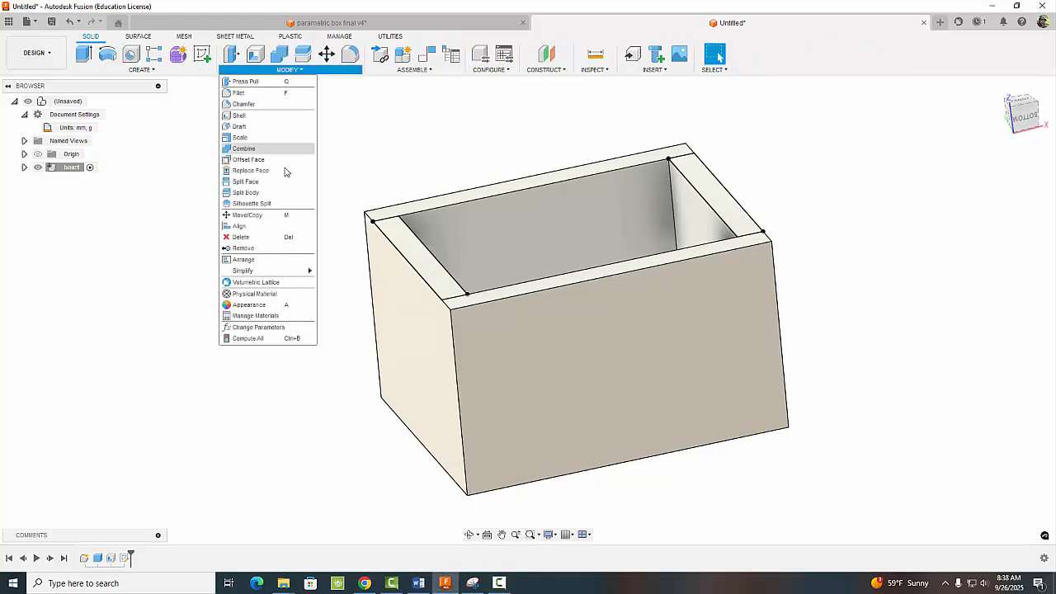
pyautogui.click(259, 328)
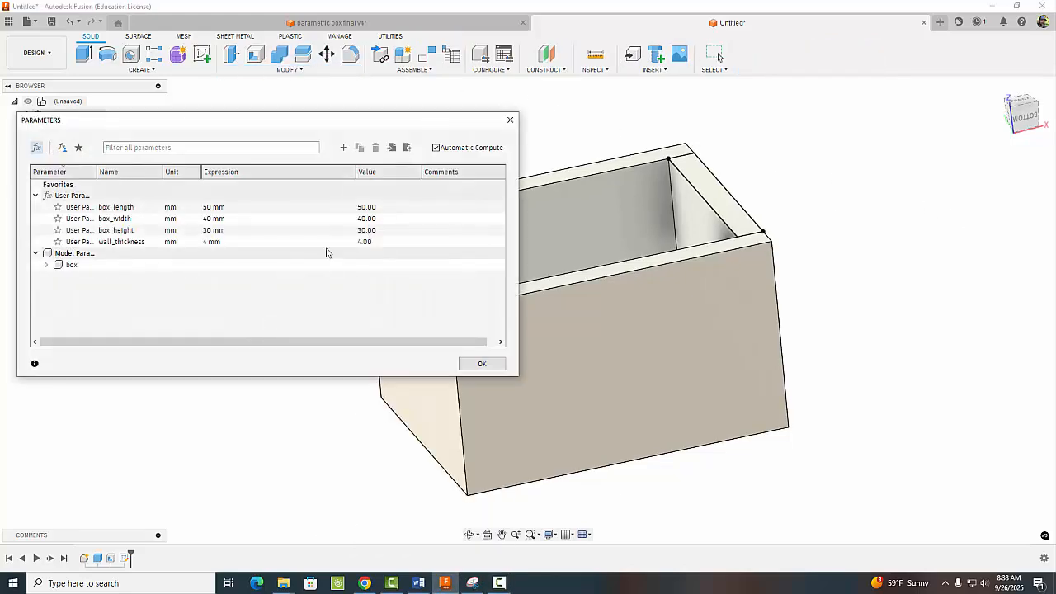
pyautogui.click(344, 147)
pyautogui.write('clearance')
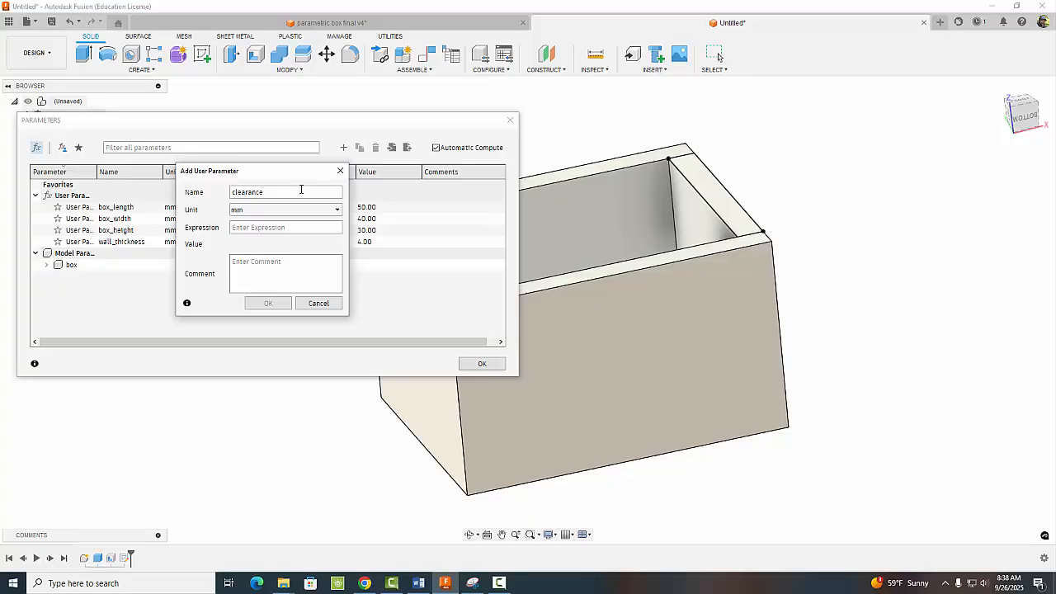
pyautogui.click(247, 228)
pyautogui.write('0.5')
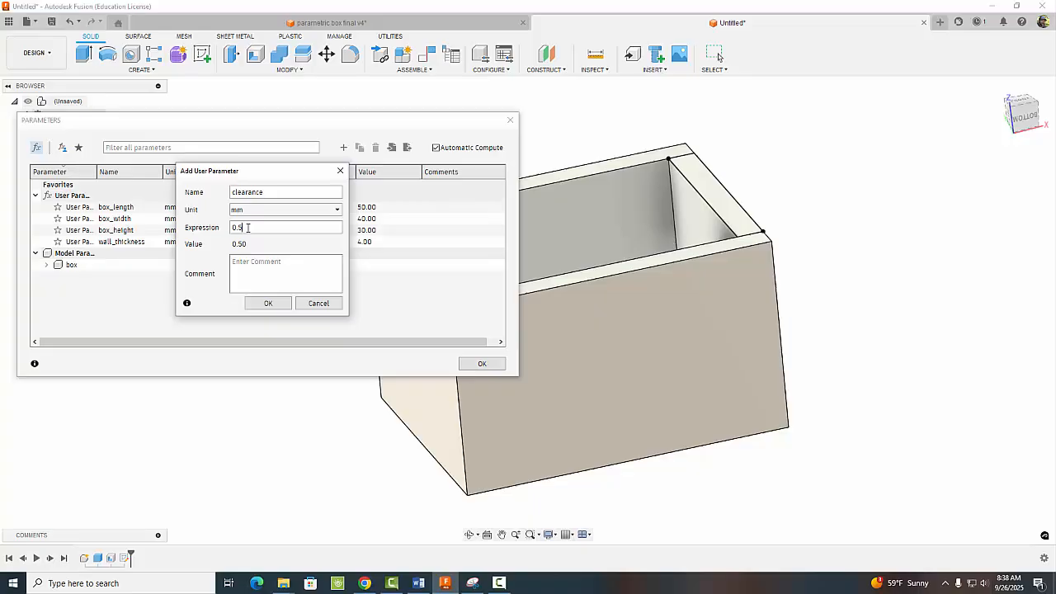
pyautogui.click(269, 304)
pyautogui.click(477, 363)
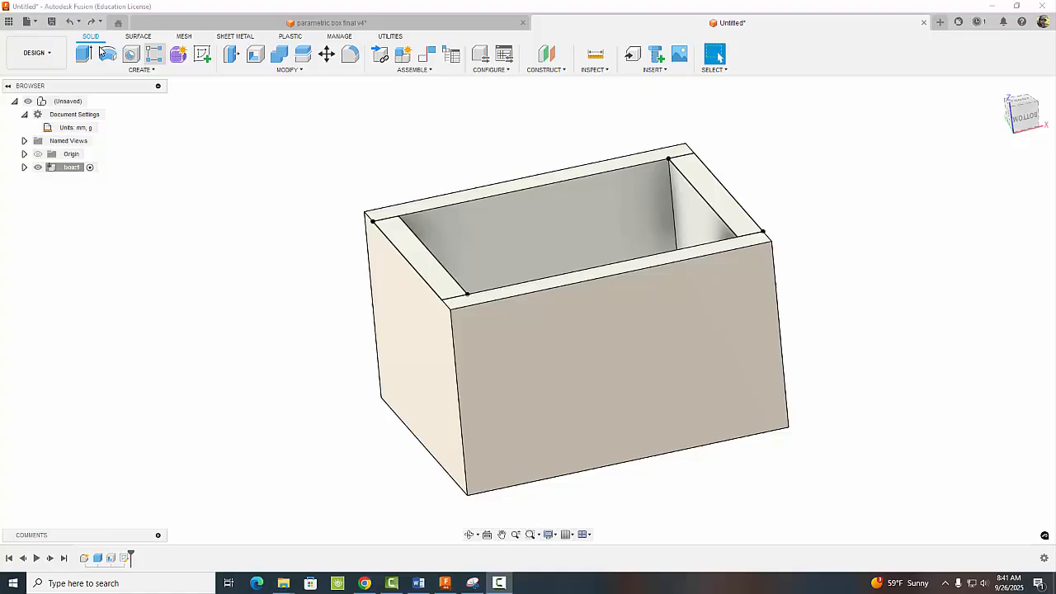
# Extrude both short-wall rectangles as a cut into the box with distance -wall_thickness-clearance.
pyautogui.click(85, 53)
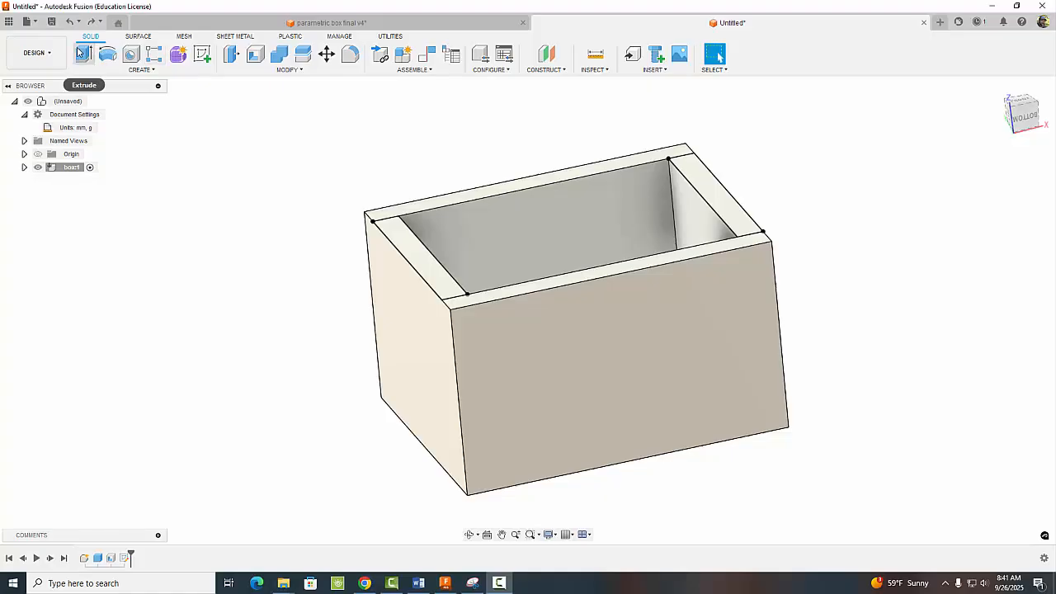
pyautogui.click(405, 242)
pyautogui.click(713, 184)
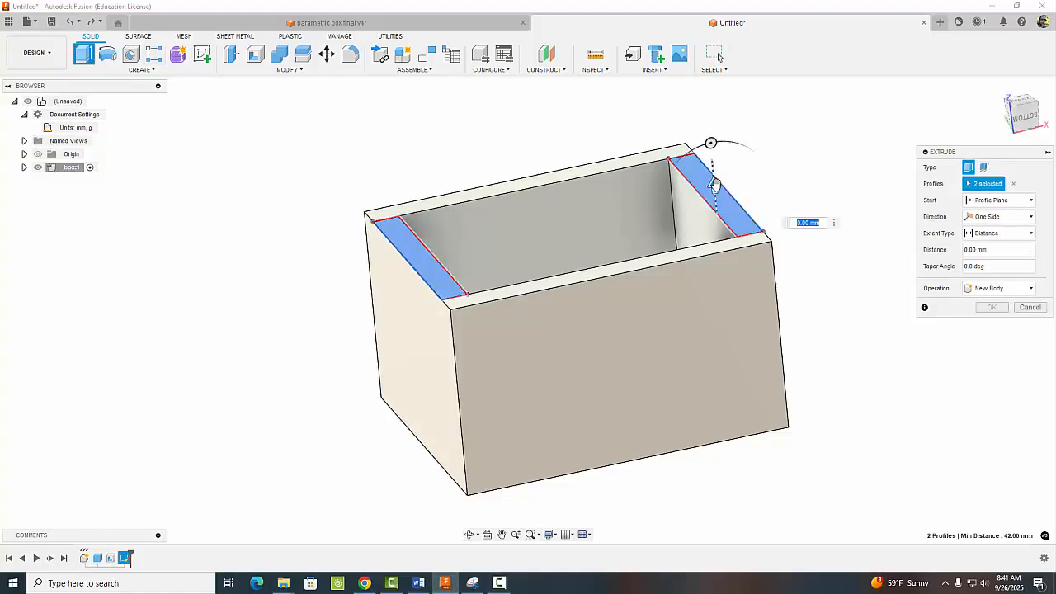
pyautogui.moveTo(715, 184); pyautogui.dragTo(717, 211)
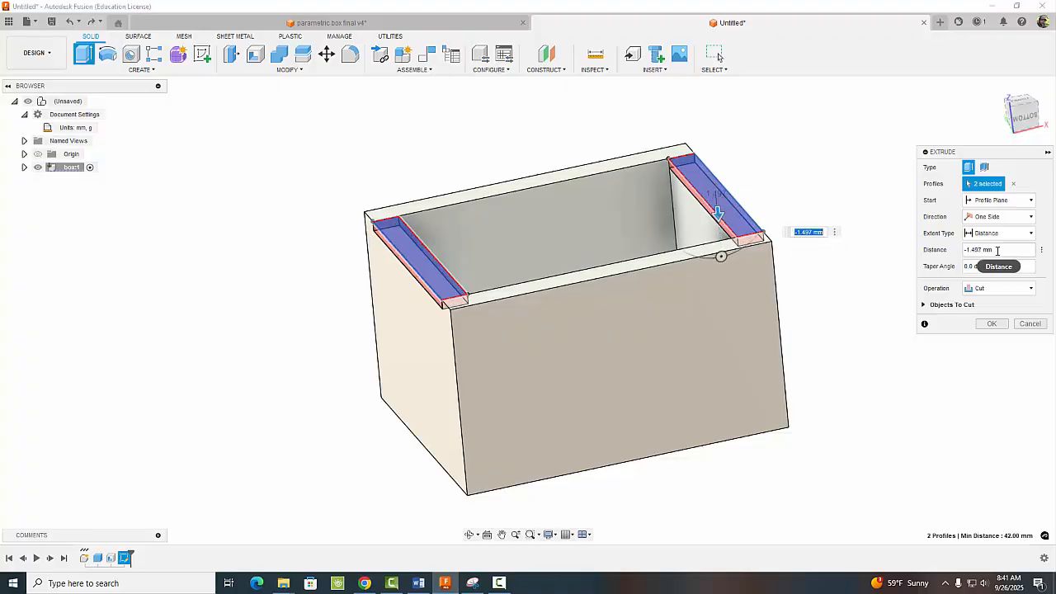
pyautogui.click(964, 252)
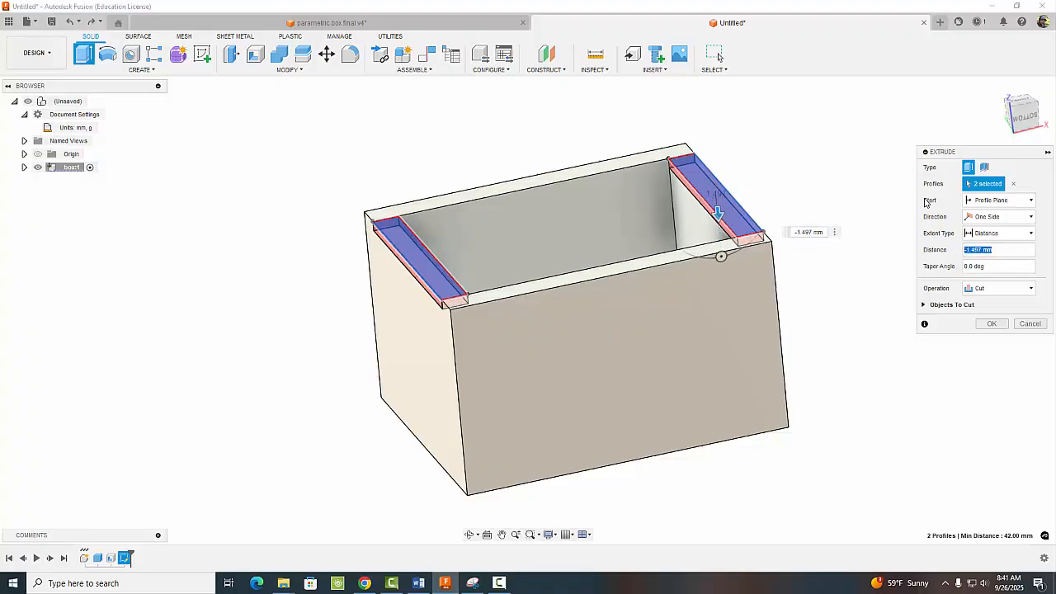
pyautogui.write('-wal')
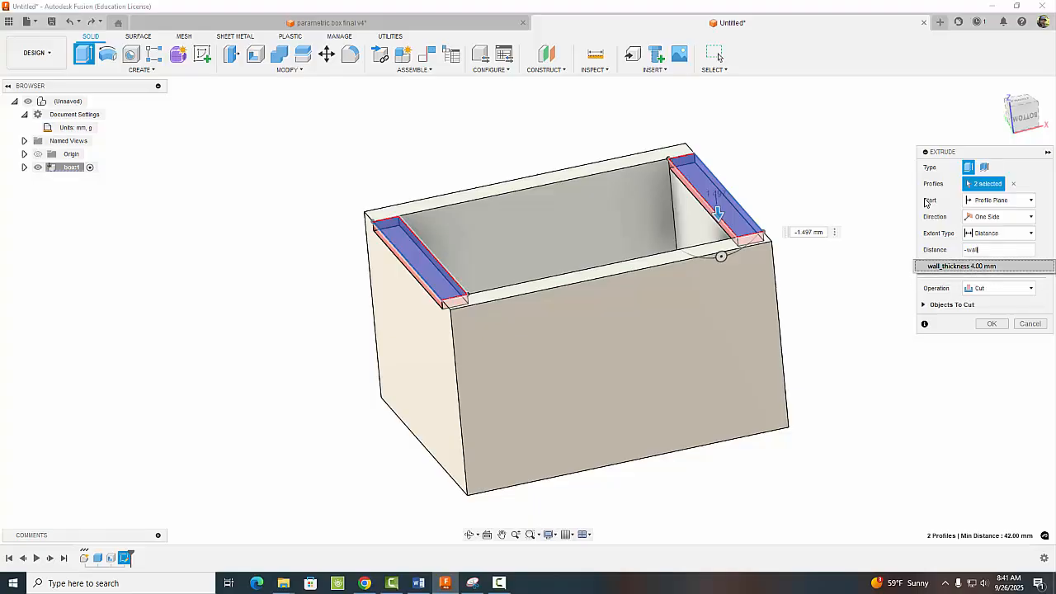
pyautogui.write('l')
pyautogui.click(978, 265)
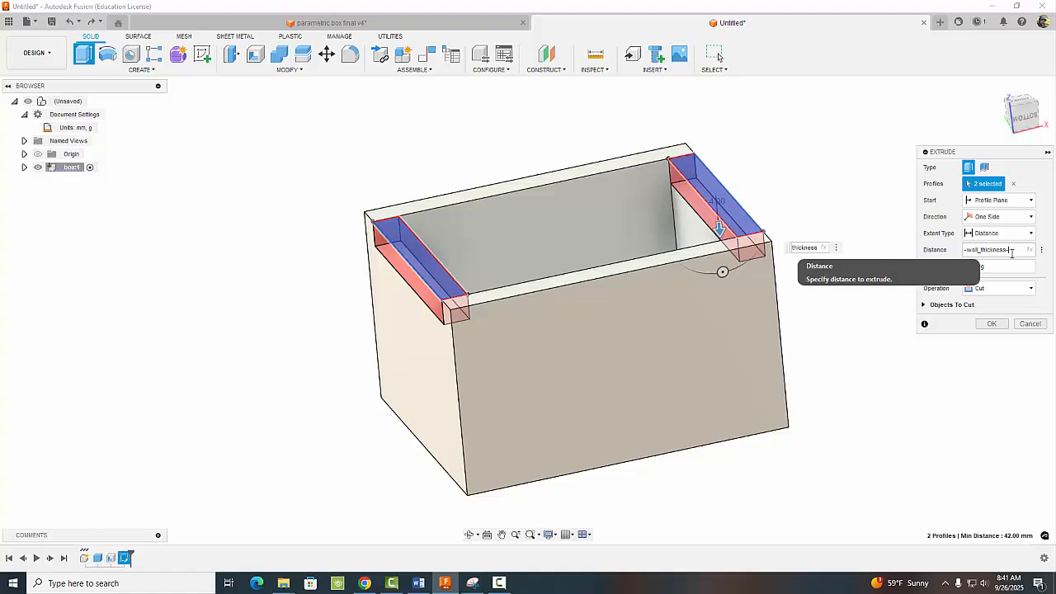
pyautogui.write('-')
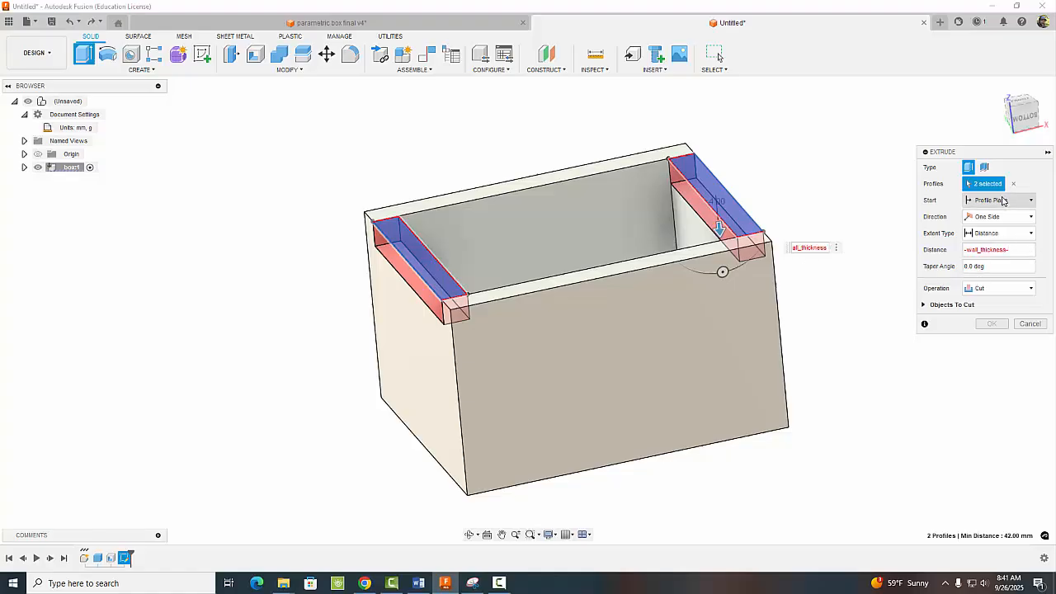
pyautogui.write('clearan')
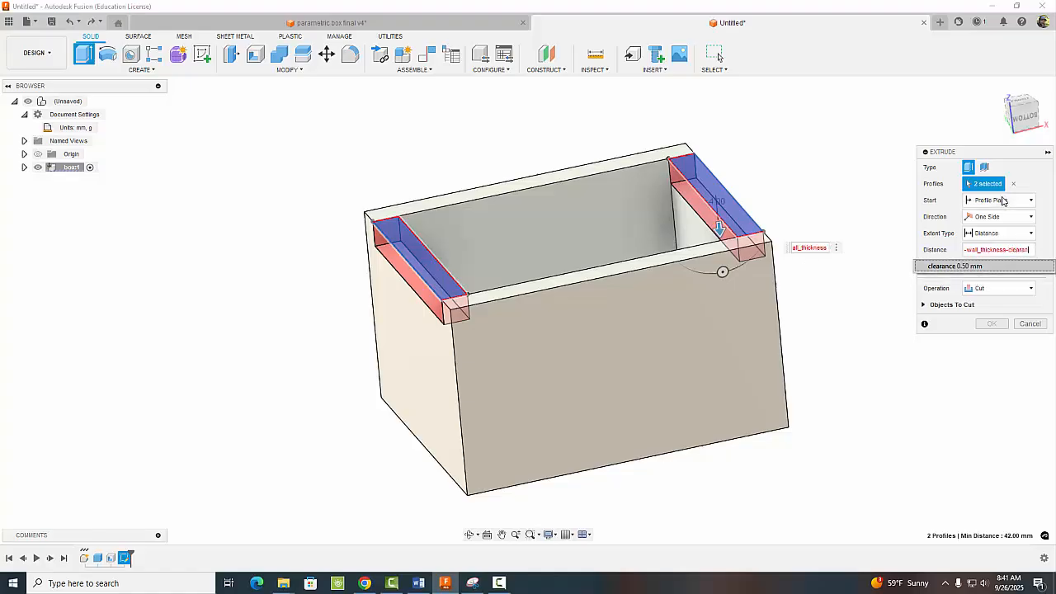
pyautogui.click(980, 267)
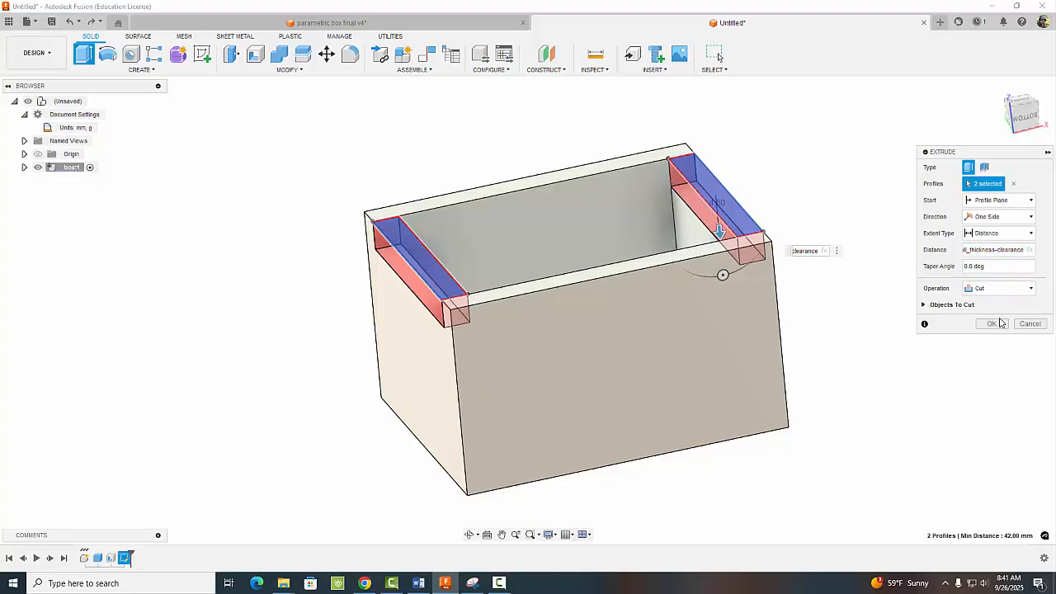
pyautogui.click(998, 324)
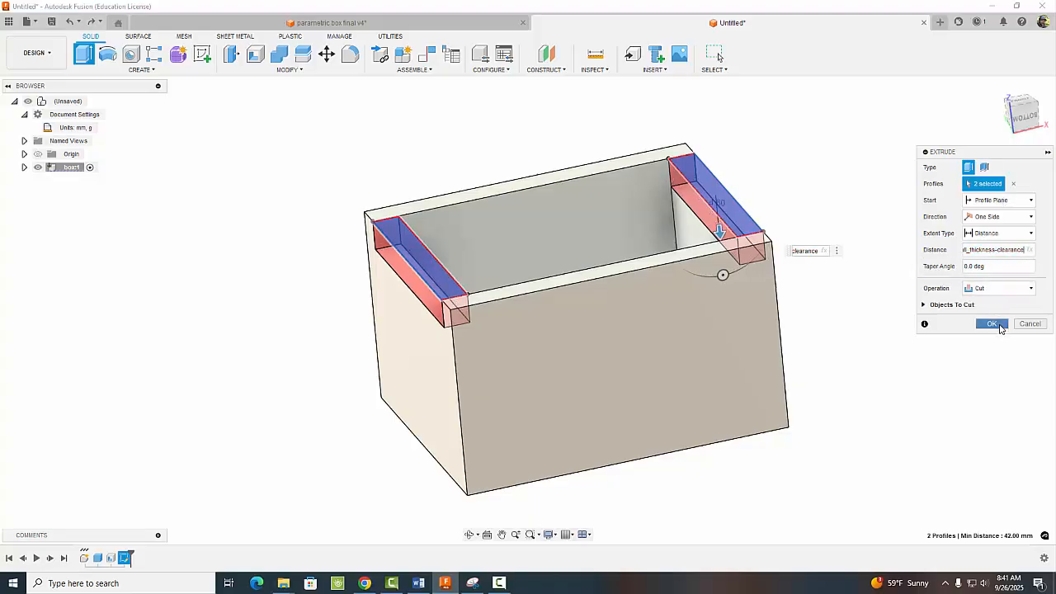
# Measure the depth edge of the notch cut into the short wall.
pyautogui.click(594, 56)
pyautogui.click(696, 169)
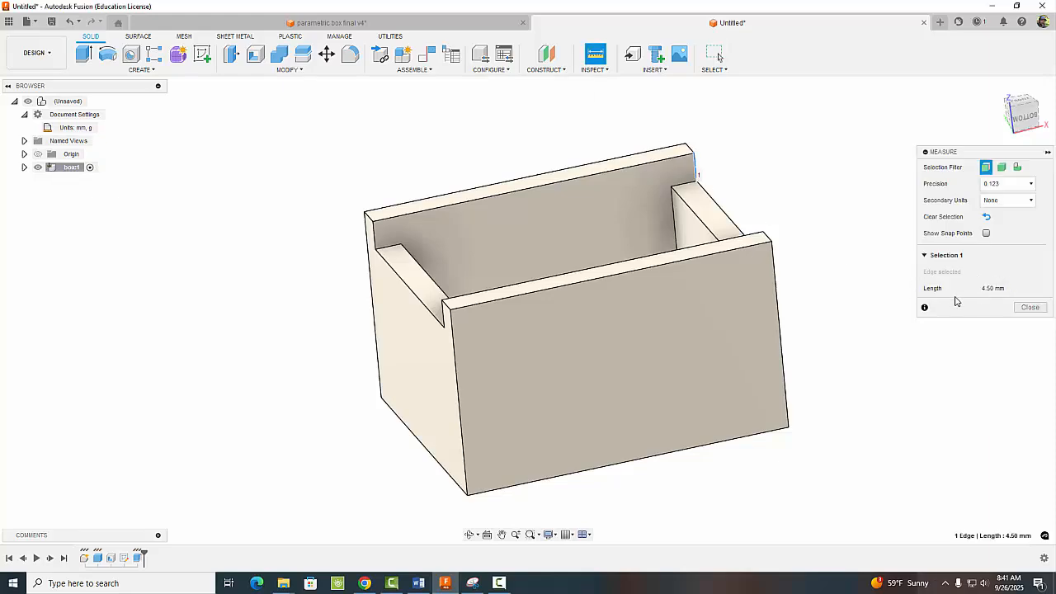
pyautogui.click(1030, 307)
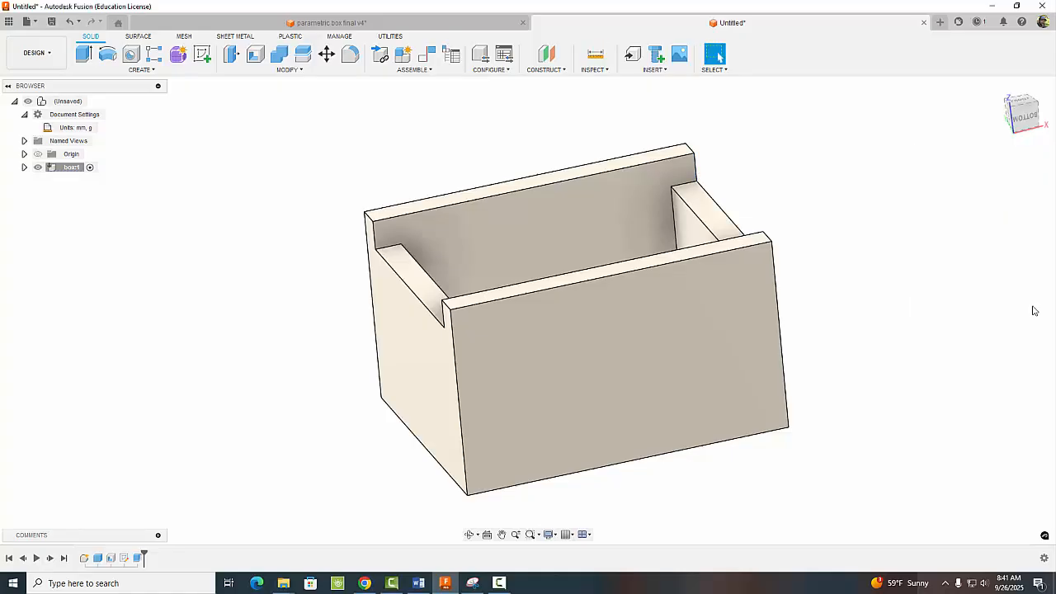
# Fillet the upper corner edges of both long walls at one end of the box with radius wall_thickness/2.
pyautogui.click(348, 56)
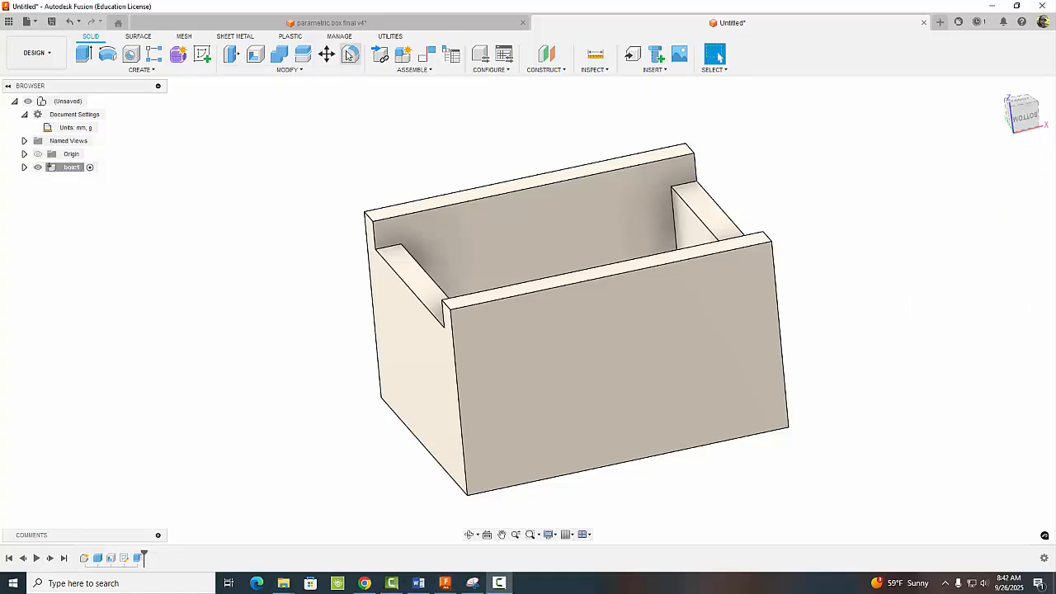
pyautogui.click(690, 151)
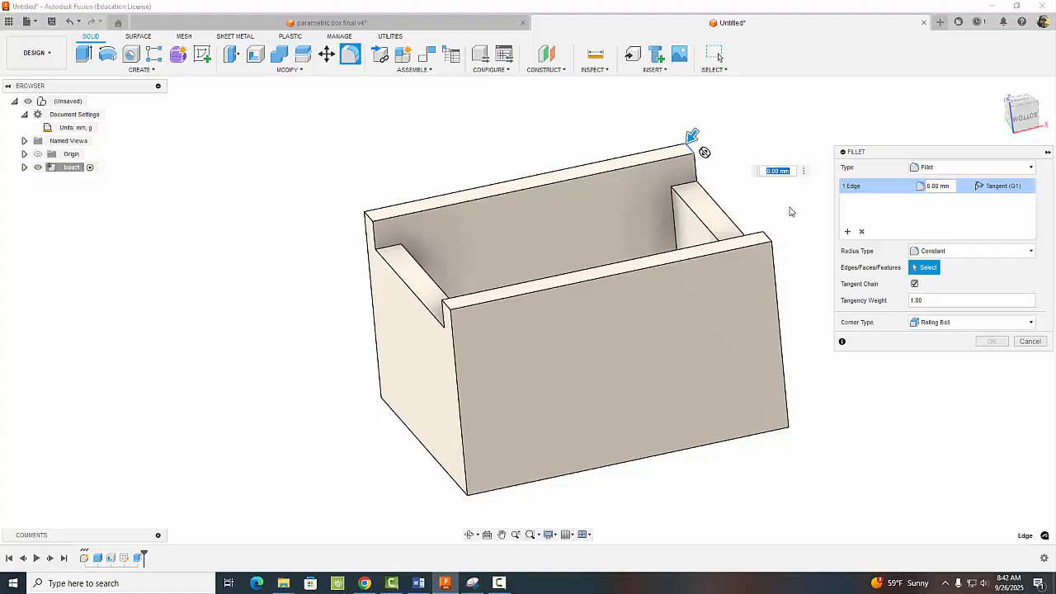
pyautogui.click(771, 235)
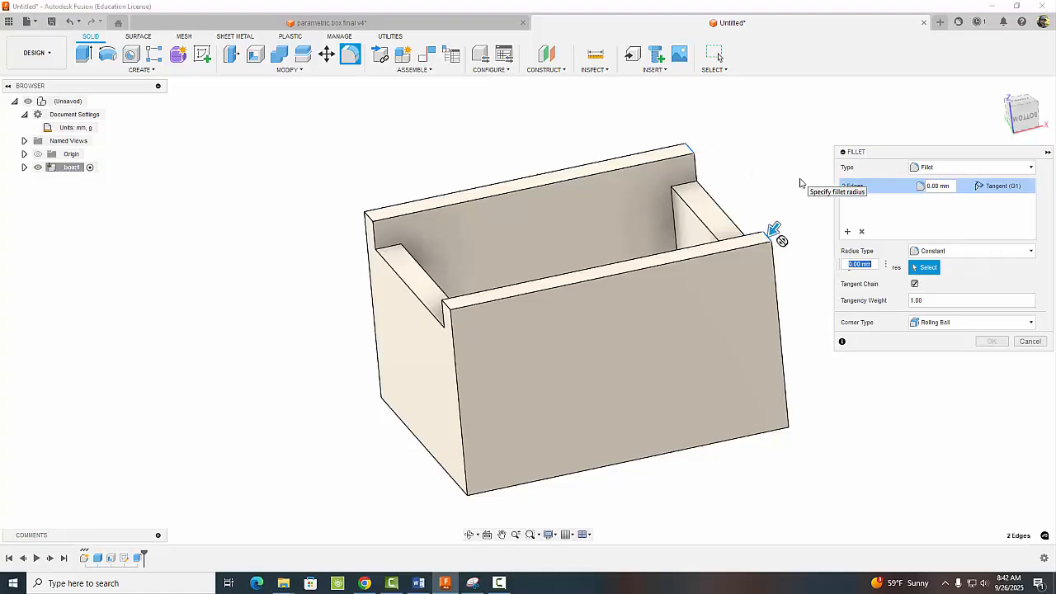
pyautogui.write('wal')
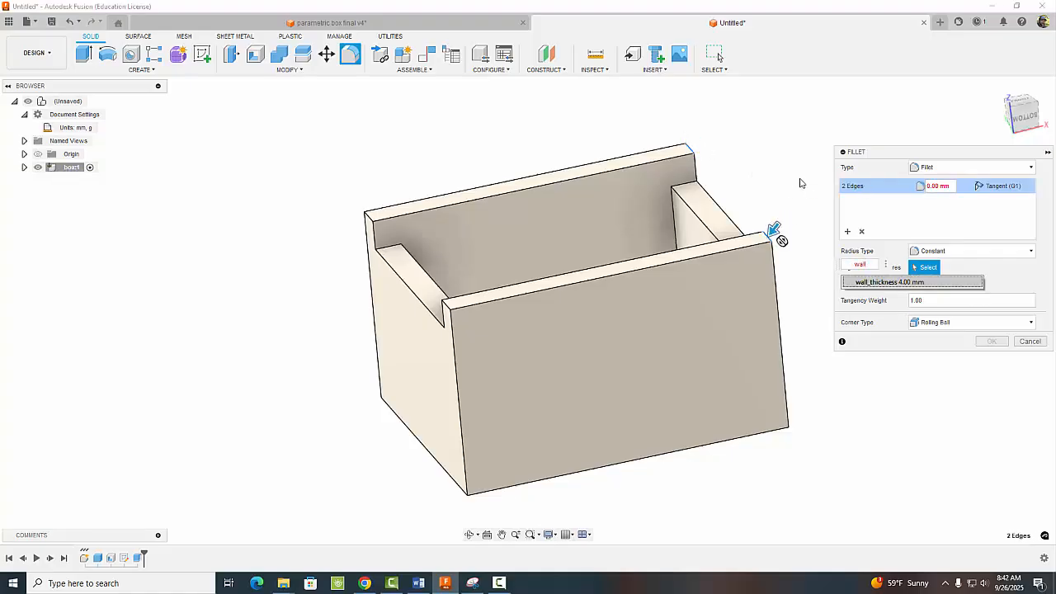
pyautogui.write('l')
pyautogui.click(881, 283)
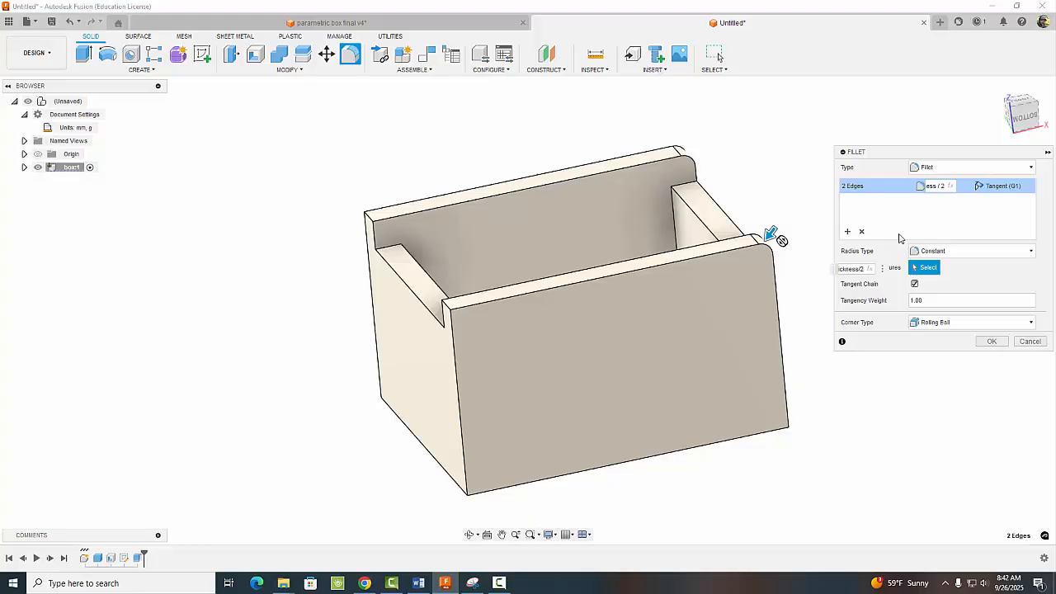
pyautogui.click(987, 342)
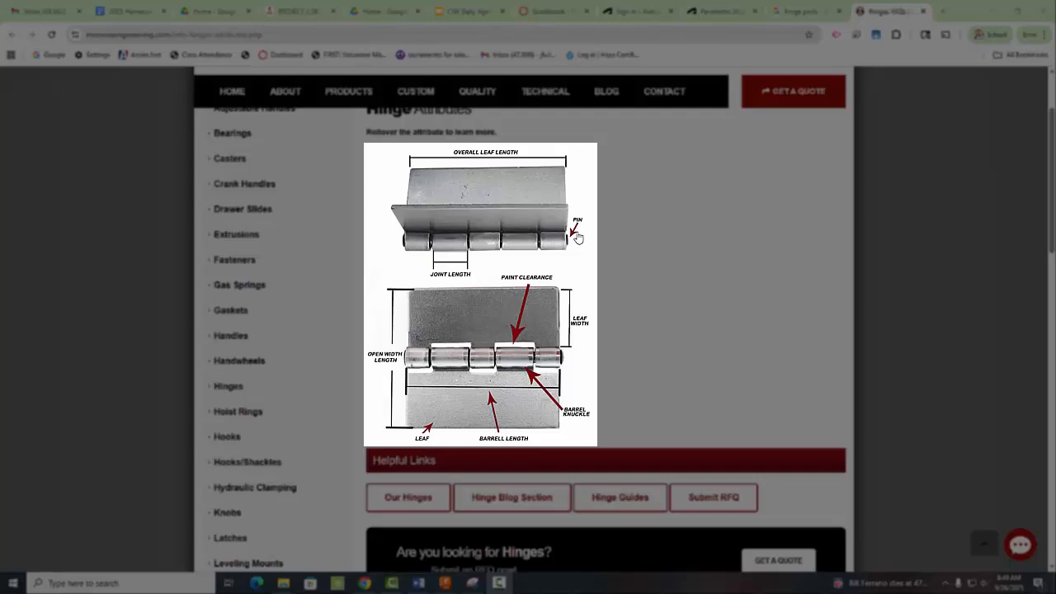
pyautogui.moveTo(567, 366)
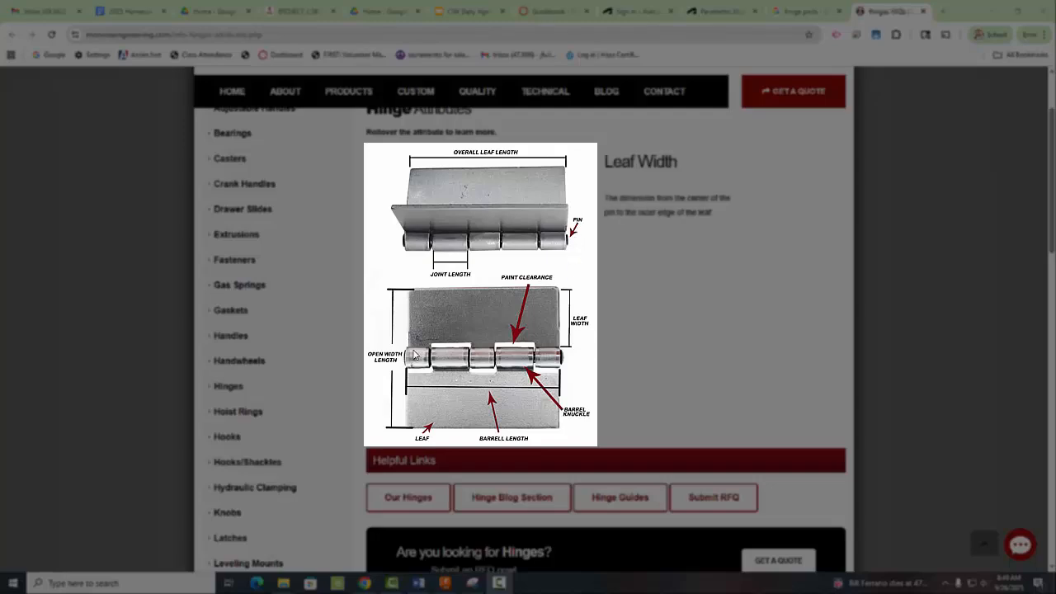
pyautogui.moveTo(408, 360)
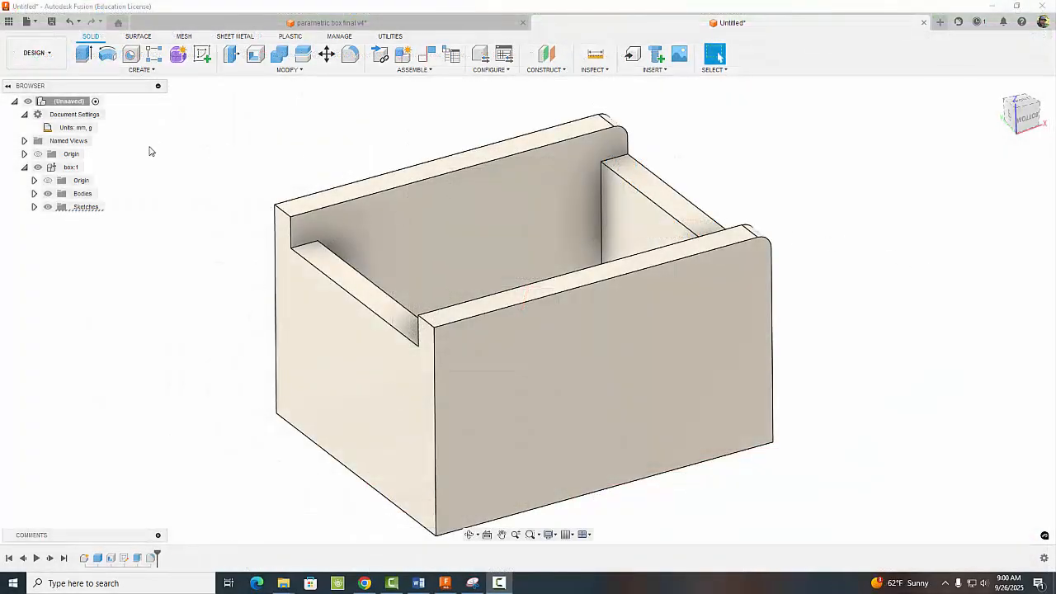
# Add a user parameter named pin_diameter in mm with a value of 2, and close the parameter table.
pyautogui.click(274, 71)
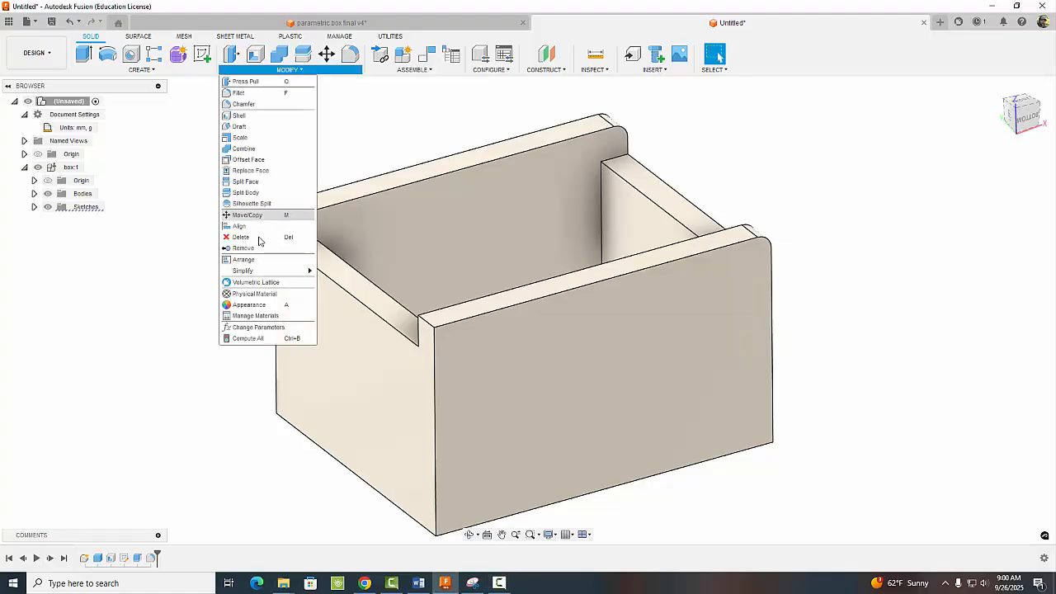
pyautogui.click(254, 327)
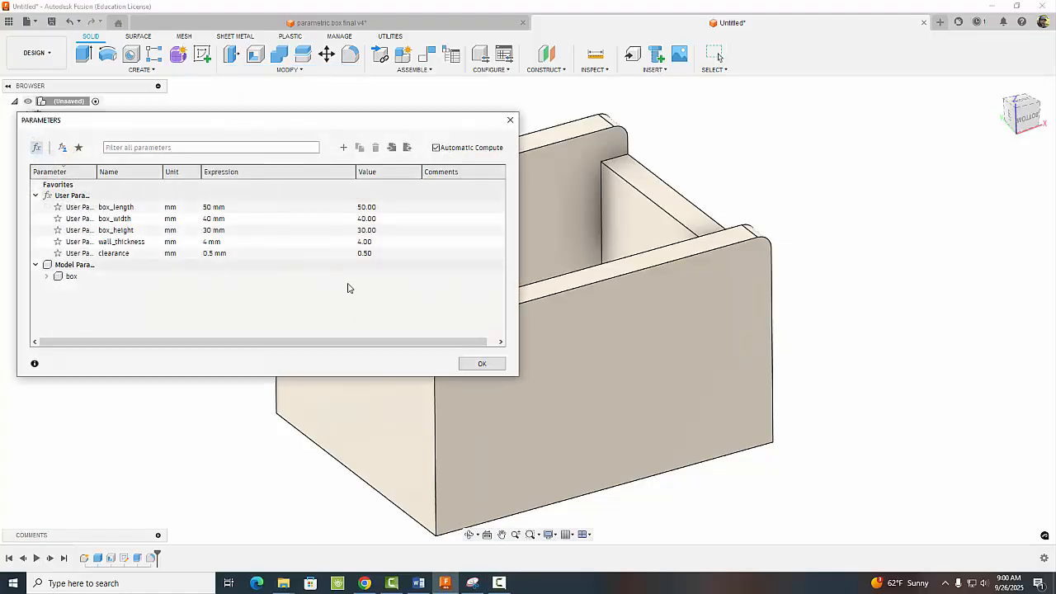
pyautogui.click(344, 147)
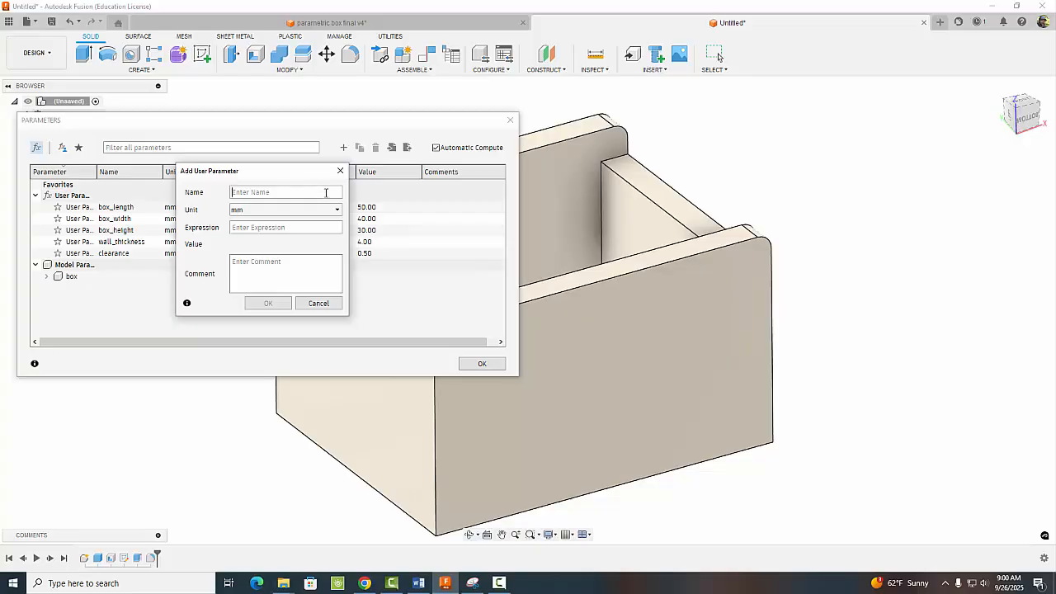
pyautogui.write('pl')
pyautogui.write('2')
pyautogui.click(272, 303)
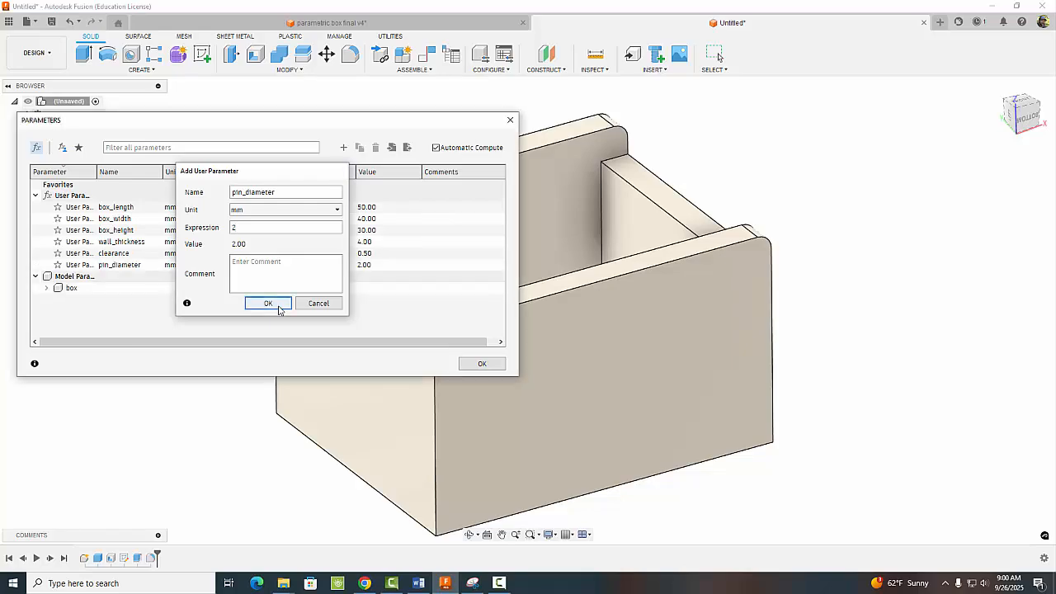
pyautogui.click(483, 364)
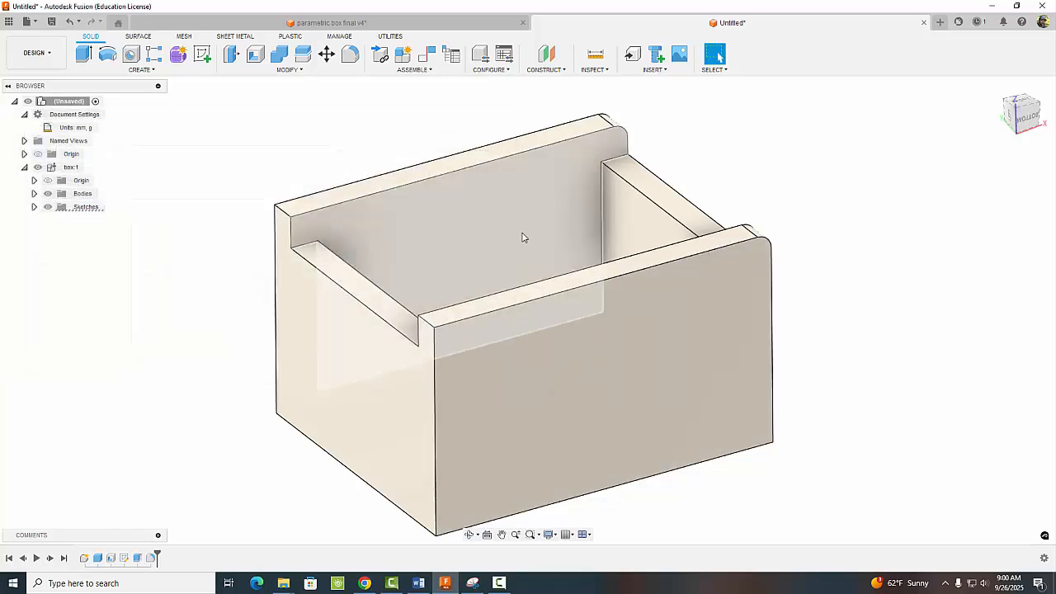
# Start a sketch on the far long wall's inner face and draw a circle of diameter pin_diameter near its rounded corner.
pyautogui.click(523, 228)
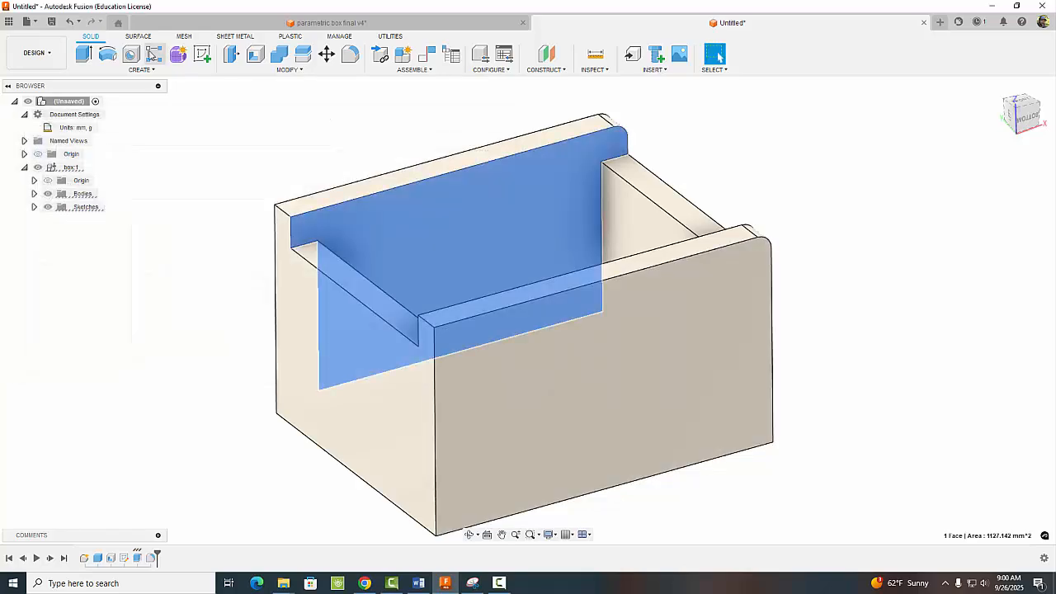
pyautogui.click(200, 59)
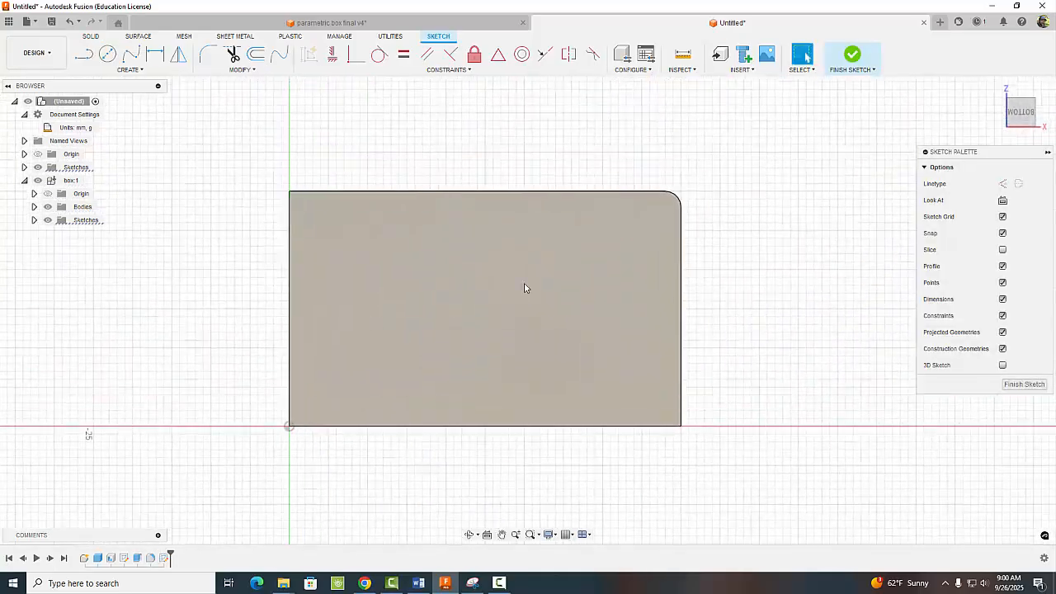
pyautogui.keyDown('shift'); pyautogui.moveTo(784, 227); pyautogui.dragTo(768, 240, button='middle'); pyautogui.keyUp('shift')
pyautogui.scroll(4, 747, 221)
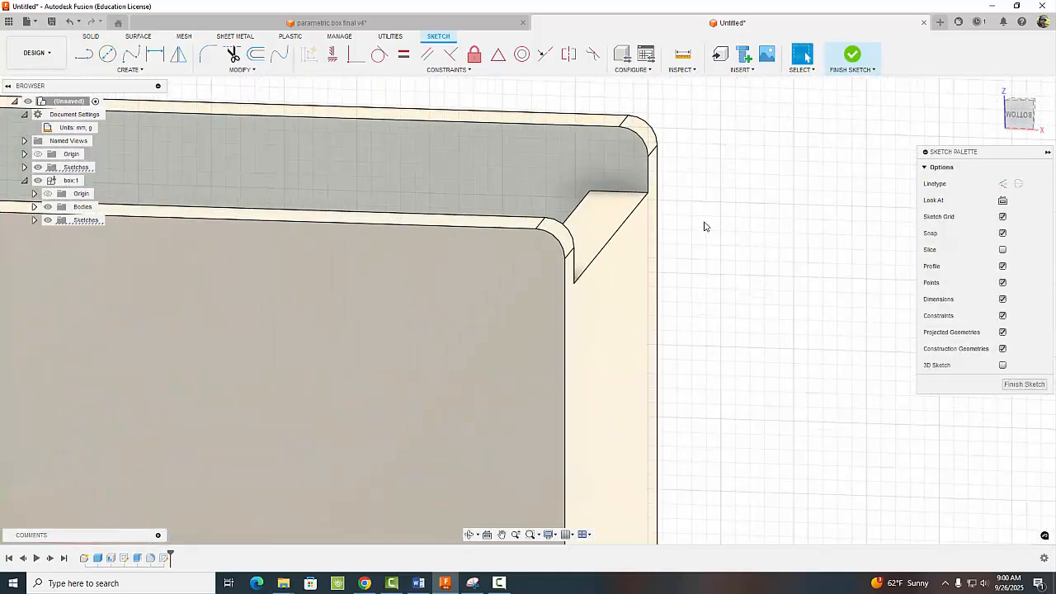
pyautogui.moveTo(705, 226); pyautogui.dragTo(775, 354, button='middle')
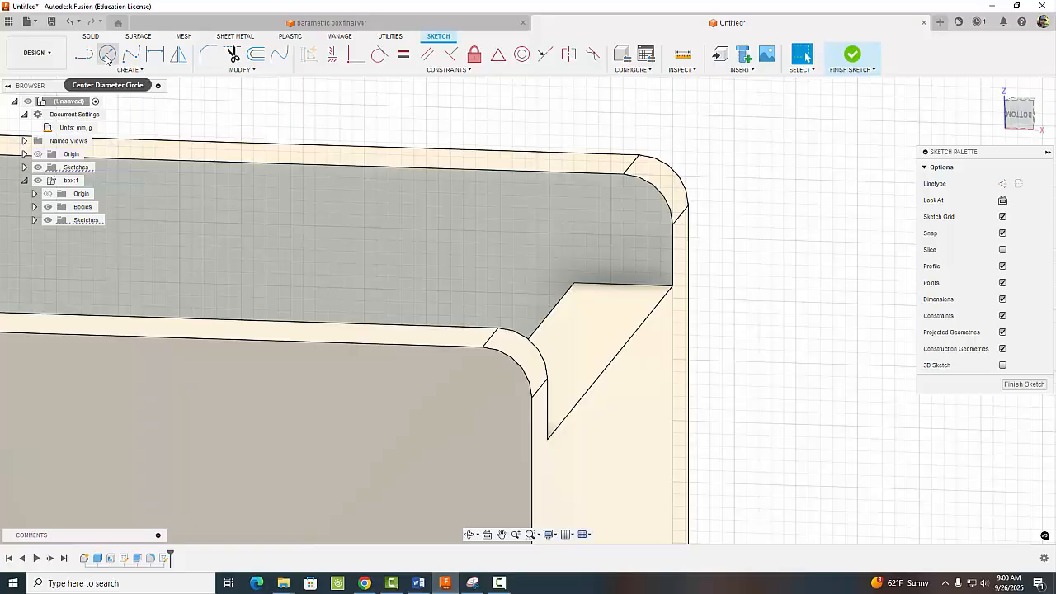
pyautogui.click(107, 56)
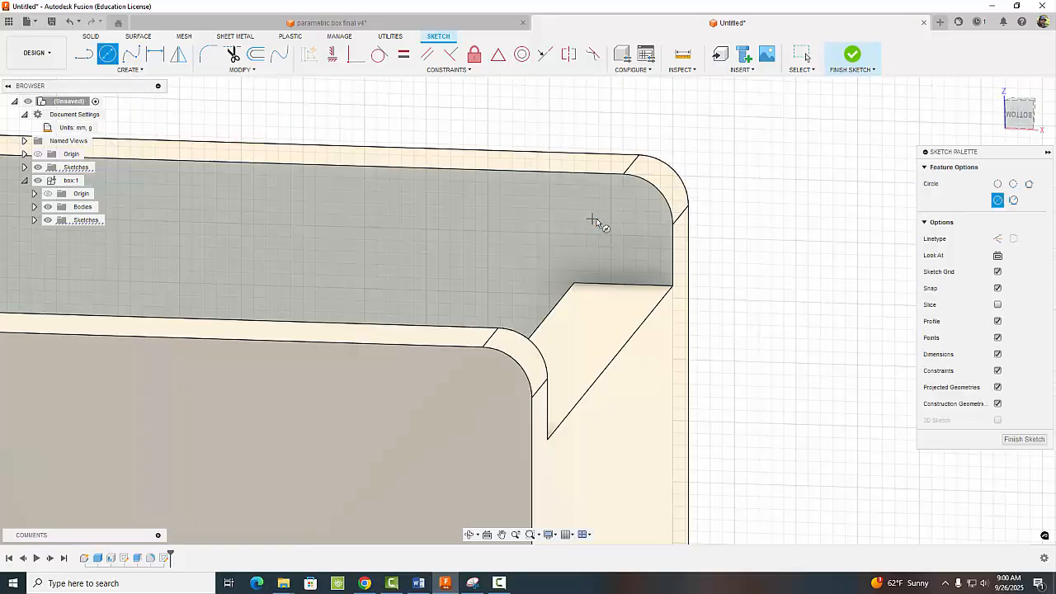
pyautogui.click(597, 221)
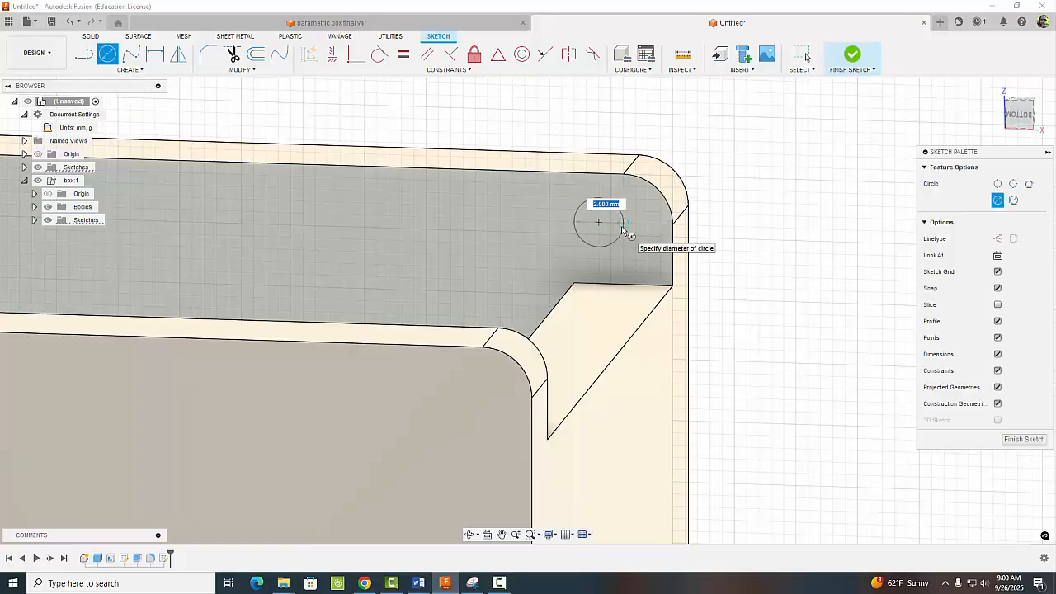
pyautogui.write('p')
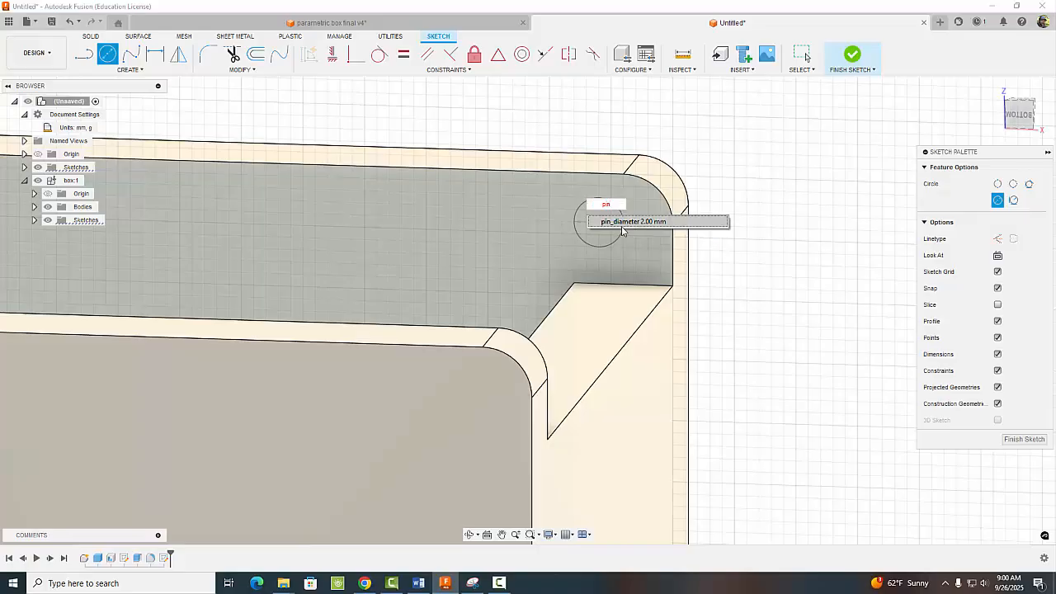
pyautogui.write('in')
pyautogui.click(624, 222)
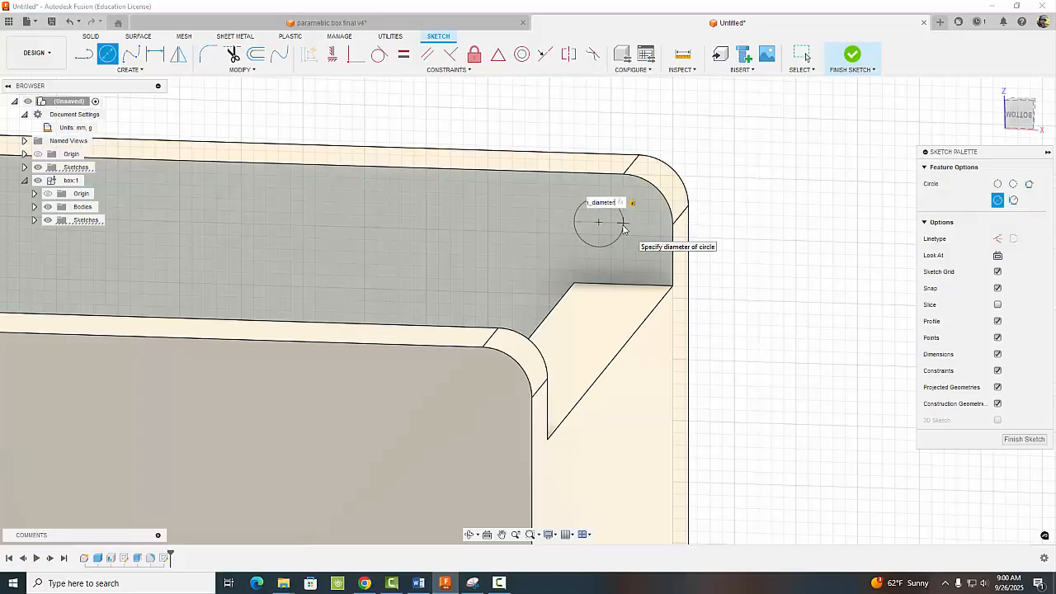
pyautogui.press('Return')
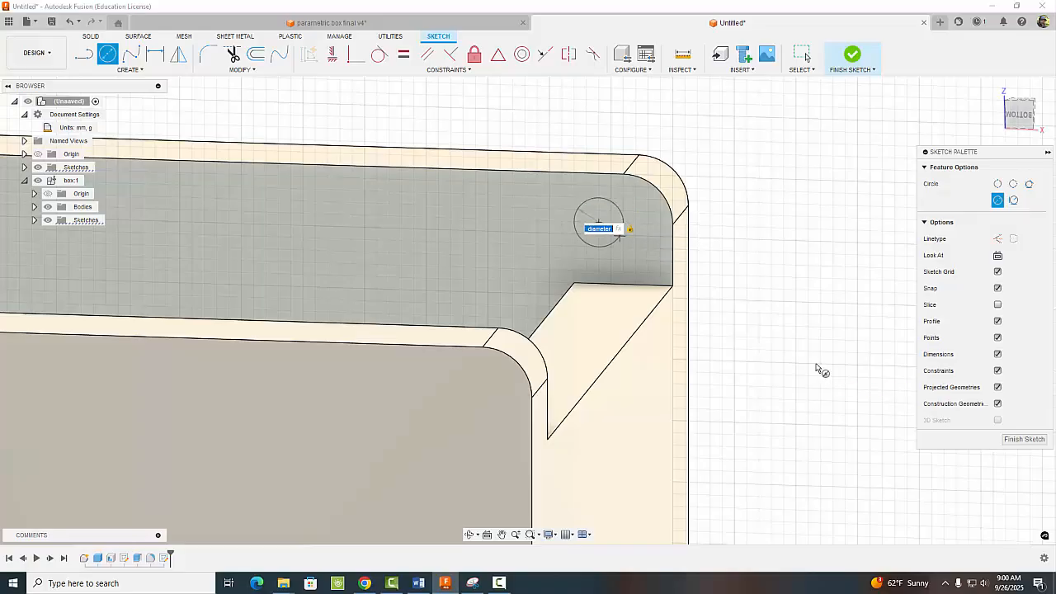
pyautogui.press('Escape')
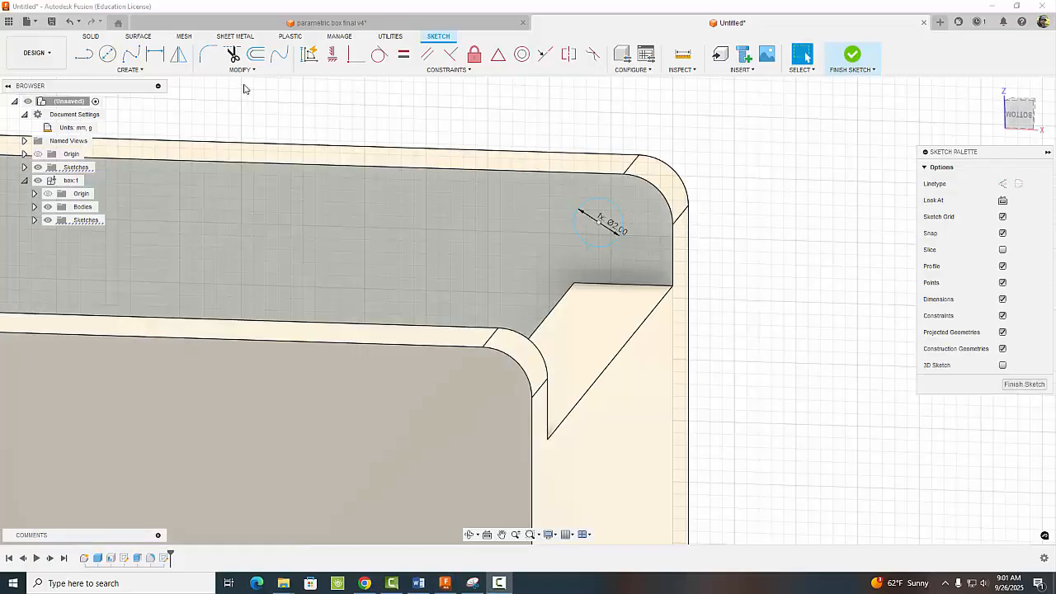
# Dimension the pin circle's centre from the wall's upper inner edge as wall_thickness/2.
pyautogui.click(155, 54)
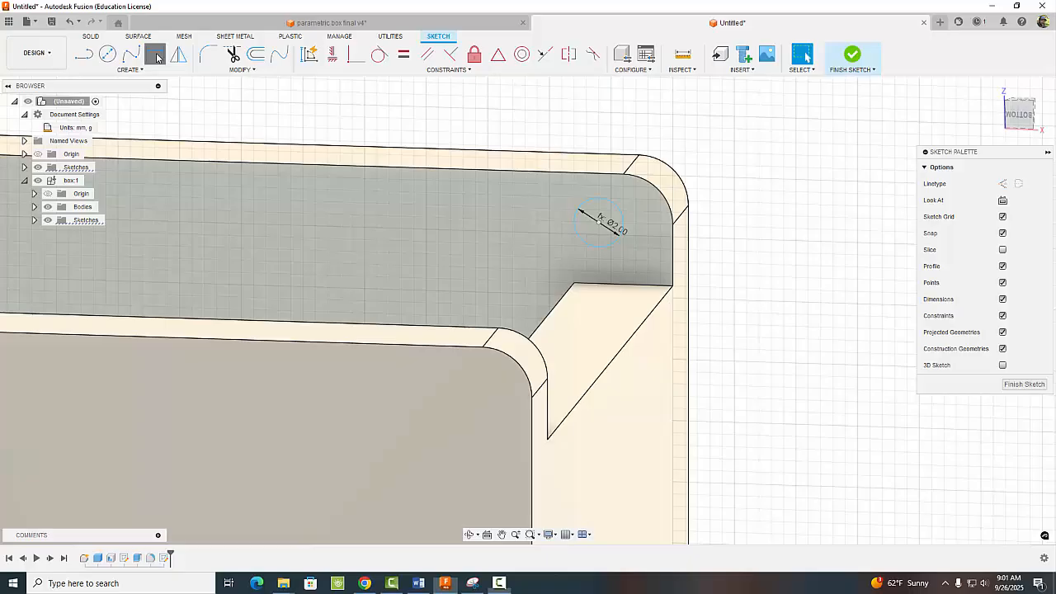
pyautogui.click(599, 223)
pyautogui.click(591, 175)
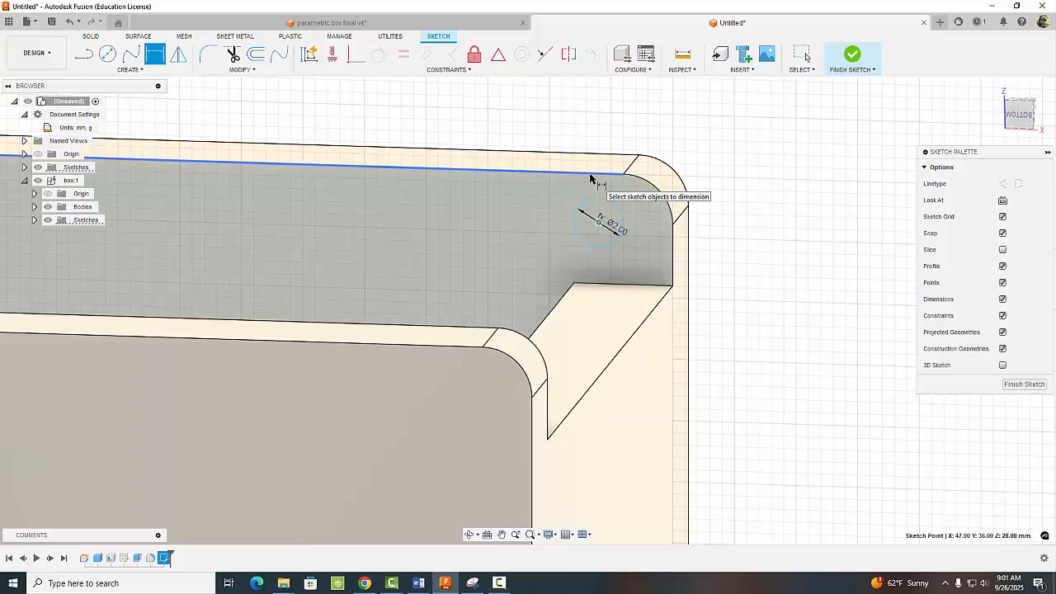
pyautogui.click(783, 188)
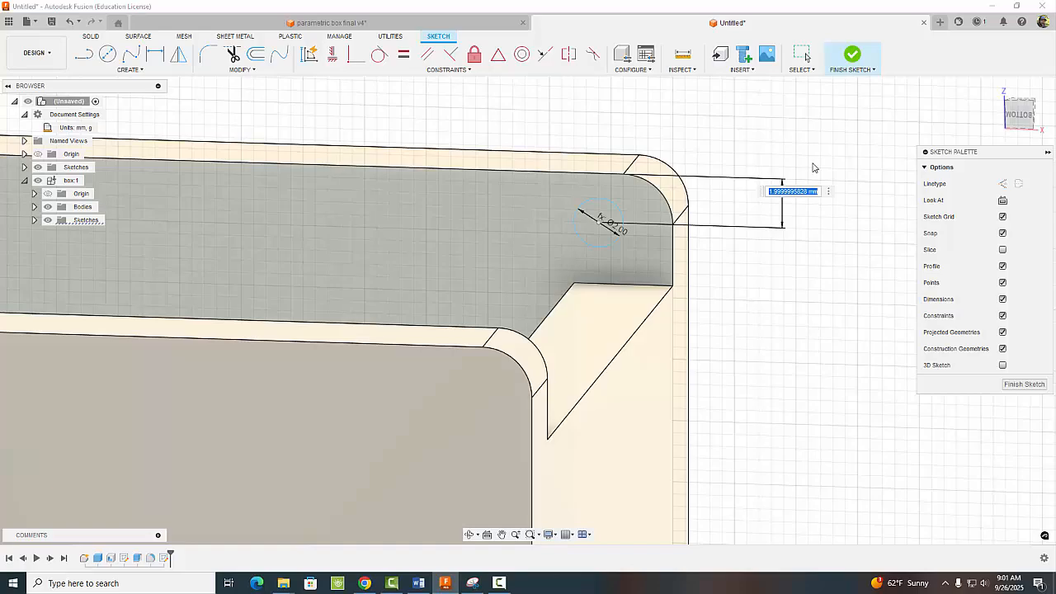
pyautogui.write('wal')
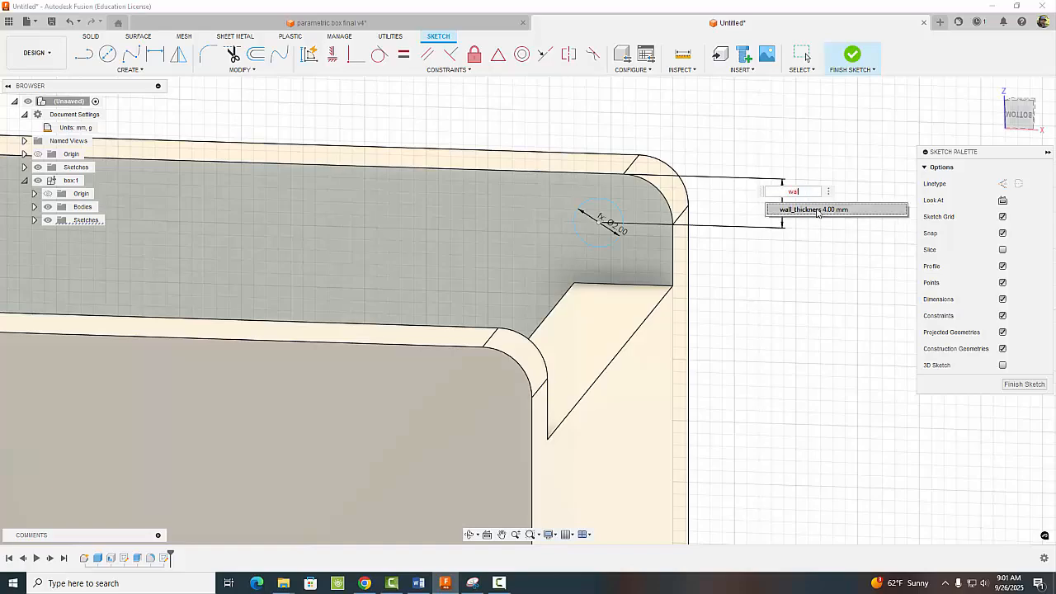
pyautogui.click(817, 210)
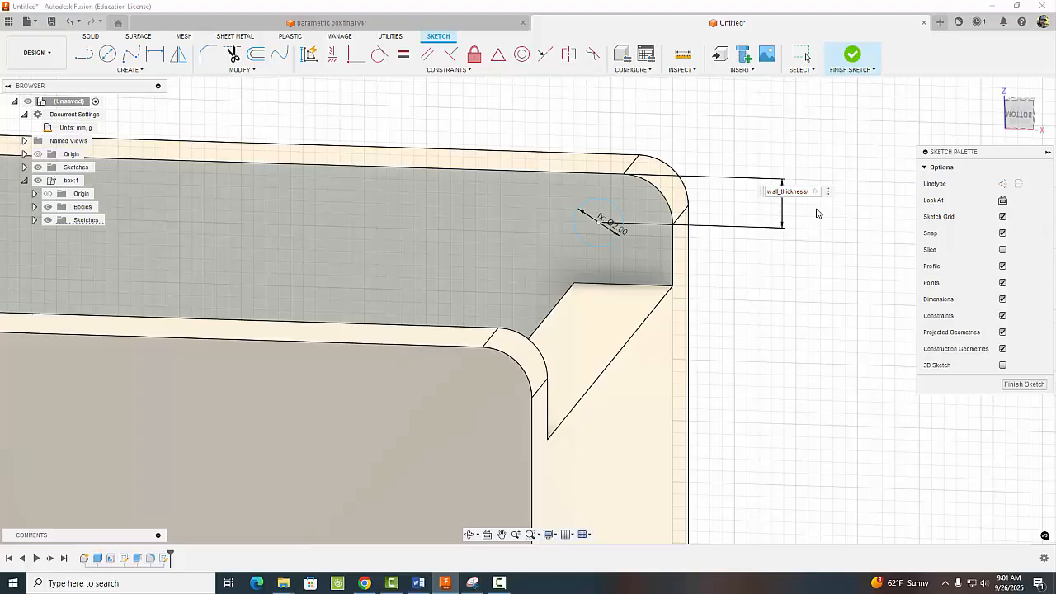
pyautogui.press('Return')
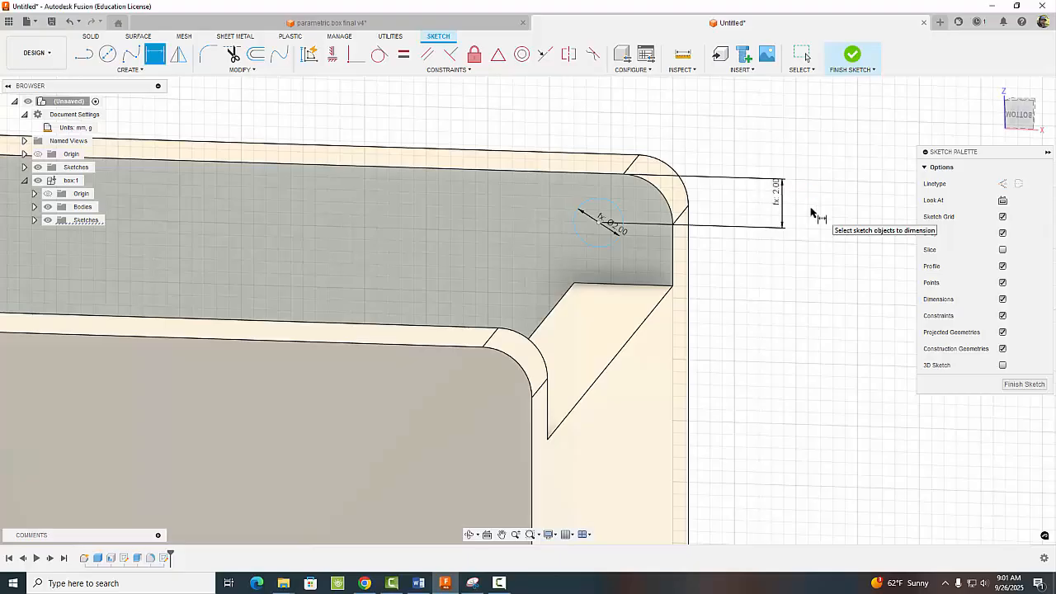
pyautogui.press('Escape')
# Dimension the pin circle's centre horizontally from the wall's vertical end edge as wall_thickness/2.
pyautogui.click(608, 228)
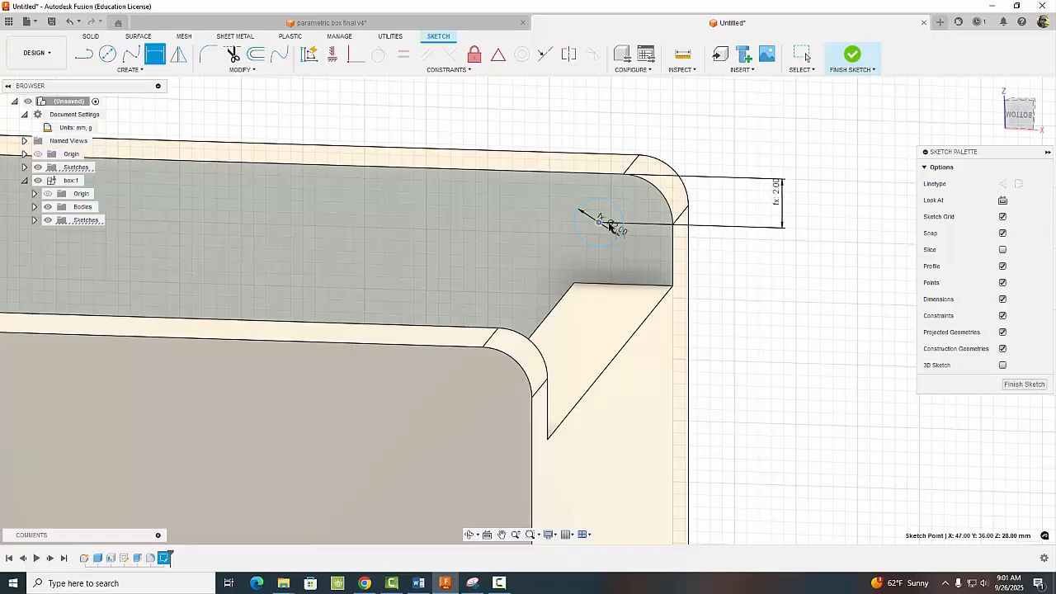
pyautogui.click(672, 243)
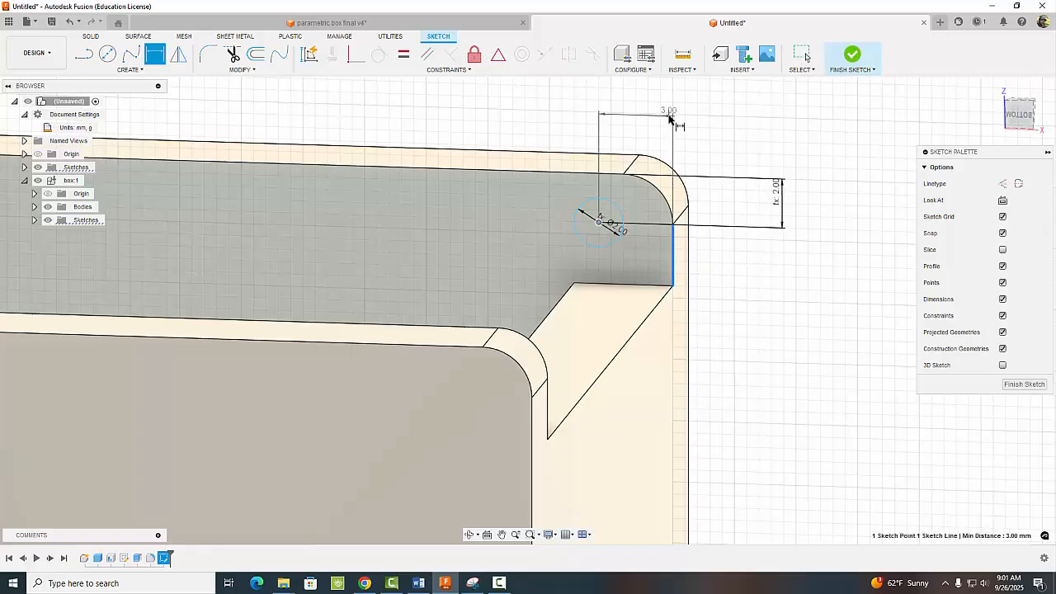
pyautogui.click(671, 118)
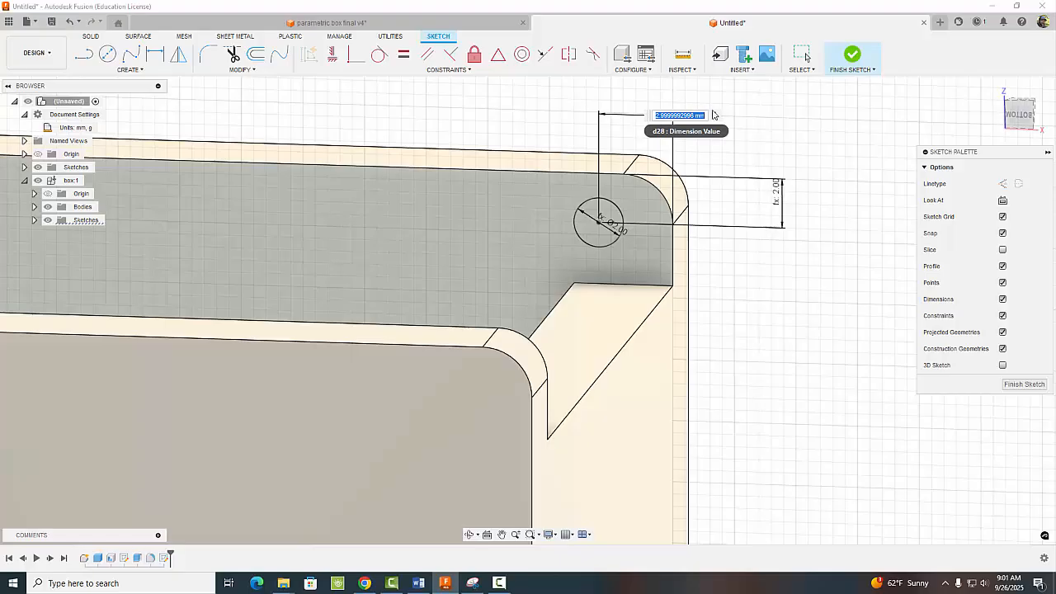
pyautogui.write('w')
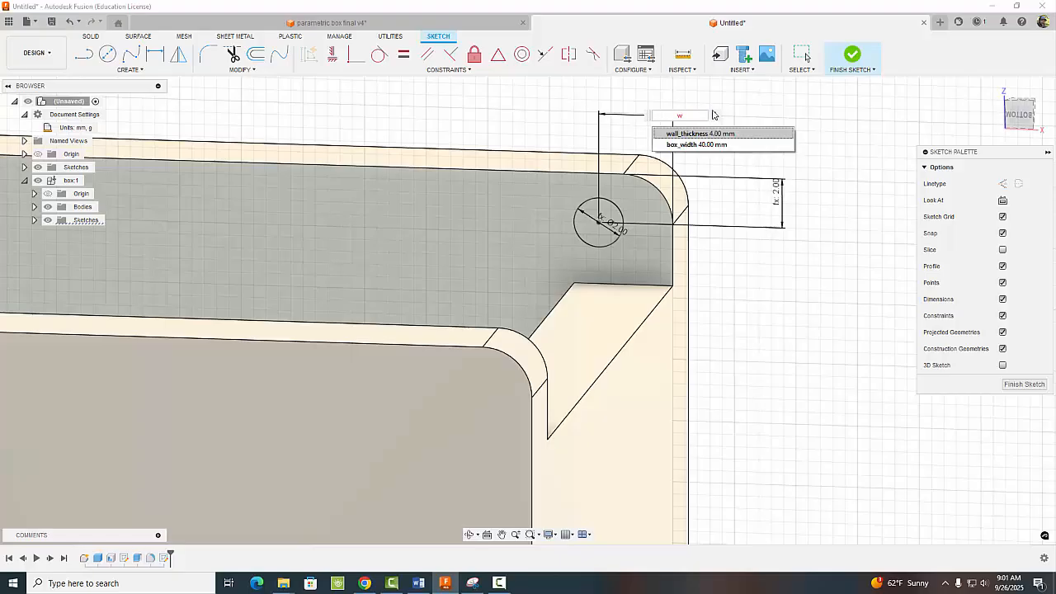
pyautogui.click(715, 133)
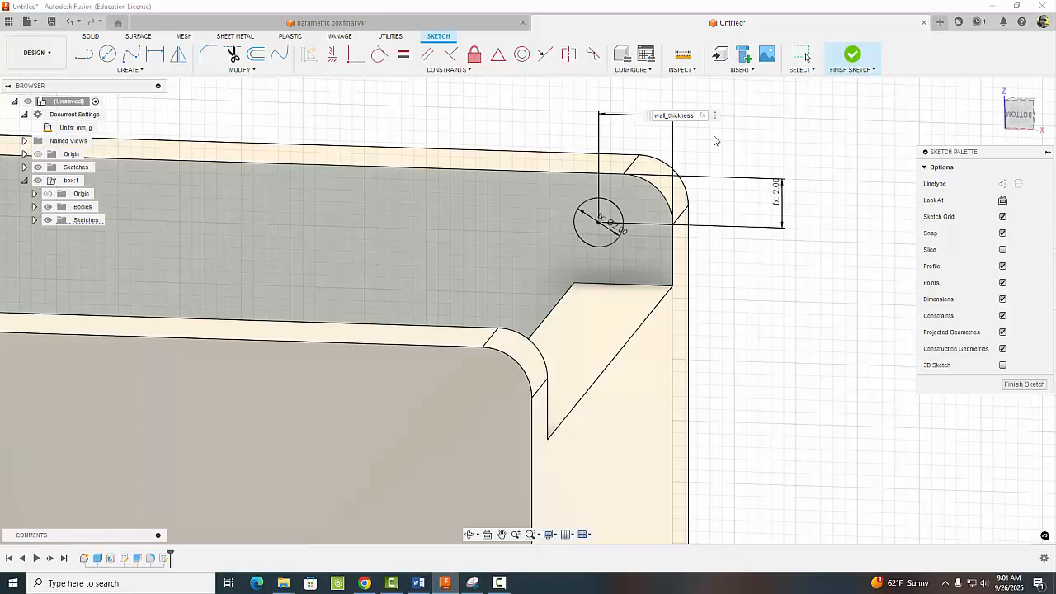
pyautogui.write('/2')
pyautogui.press('Return')
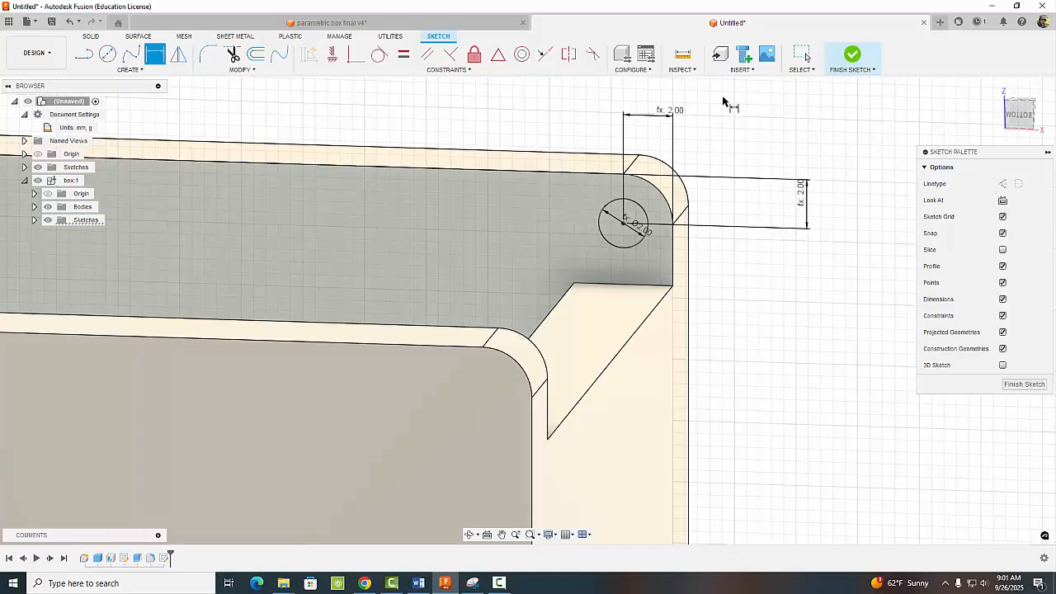
# Finish the sketch and extrude the pin circle up to the opposite wall's inner face, joined to the box.
pyautogui.click(851, 54)
pyautogui.scroll(-4, 797, 271)
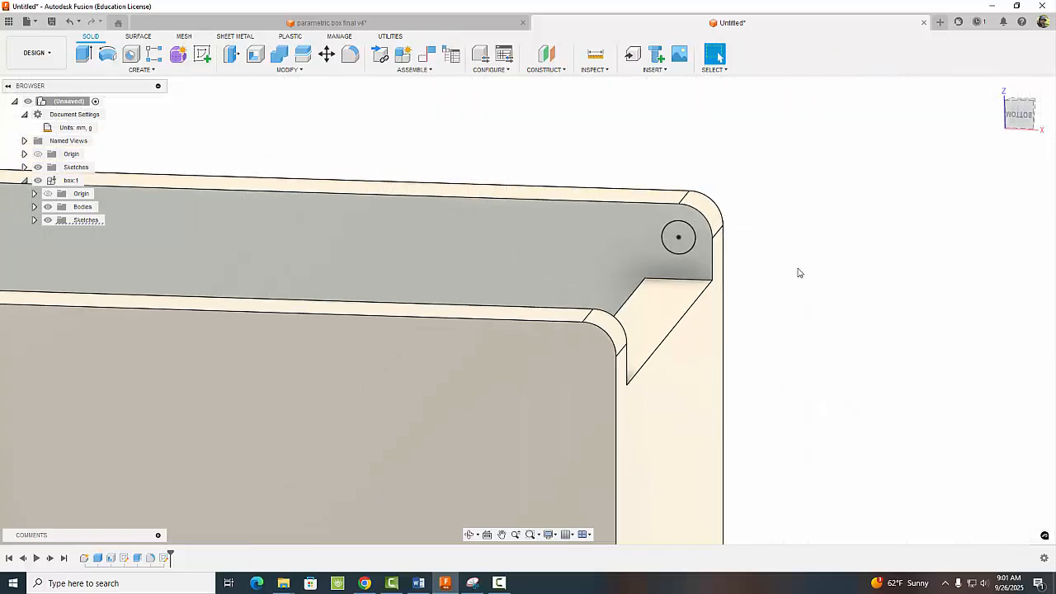
pyautogui.keyDown('shift'); pyautogui.moveTo(816, 239); pyautogui.dragTo(747, 247, button='middle'); pyautogui.keyUp('shift')
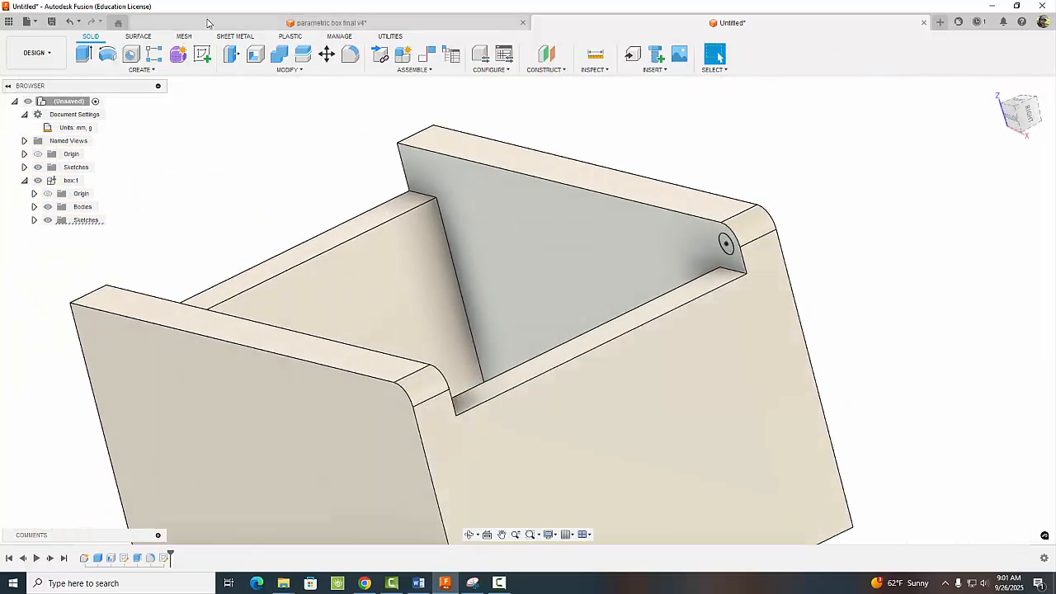
pyautogui.click(83, 54)
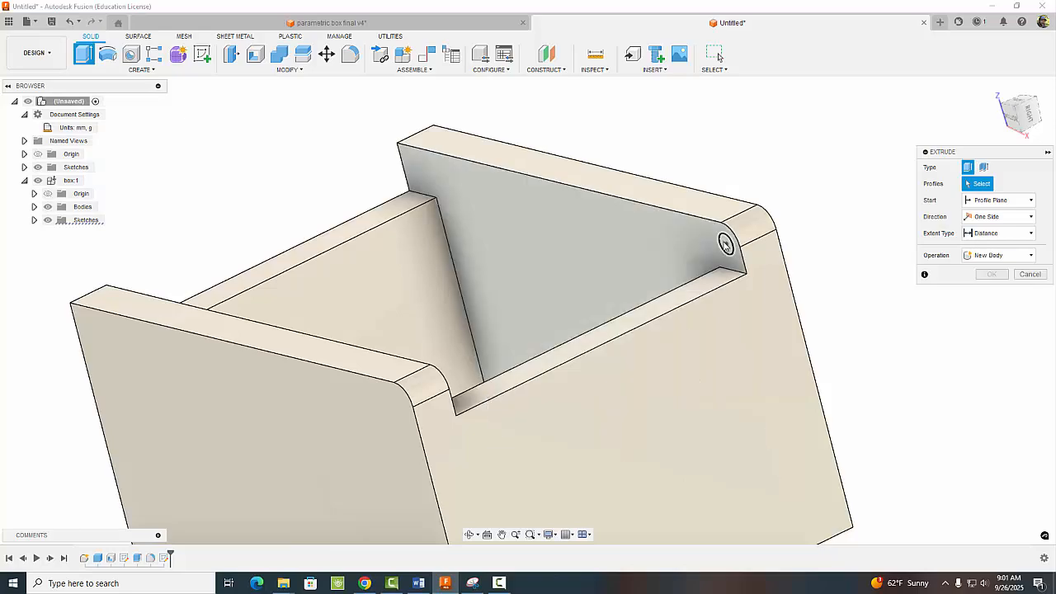
pyautogui.click(725, 243)
pyautogui.keyDown('shift'); pyautogui.moveTo(802, 184); pyautogui.dragTo(735, 213, button='middle'); pyautogui.keyUp('shift')
pyautogui.moveTo(735, 212); pyautogui.dragTo(606, 202)
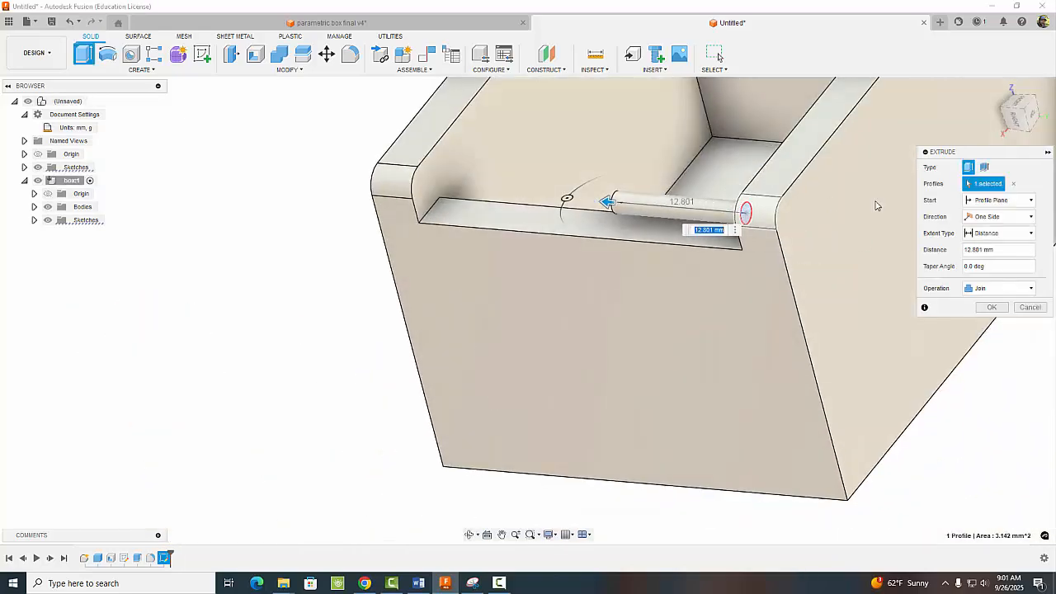
pyautogui.click(998, 234)
pyautogui.click(978, 259)
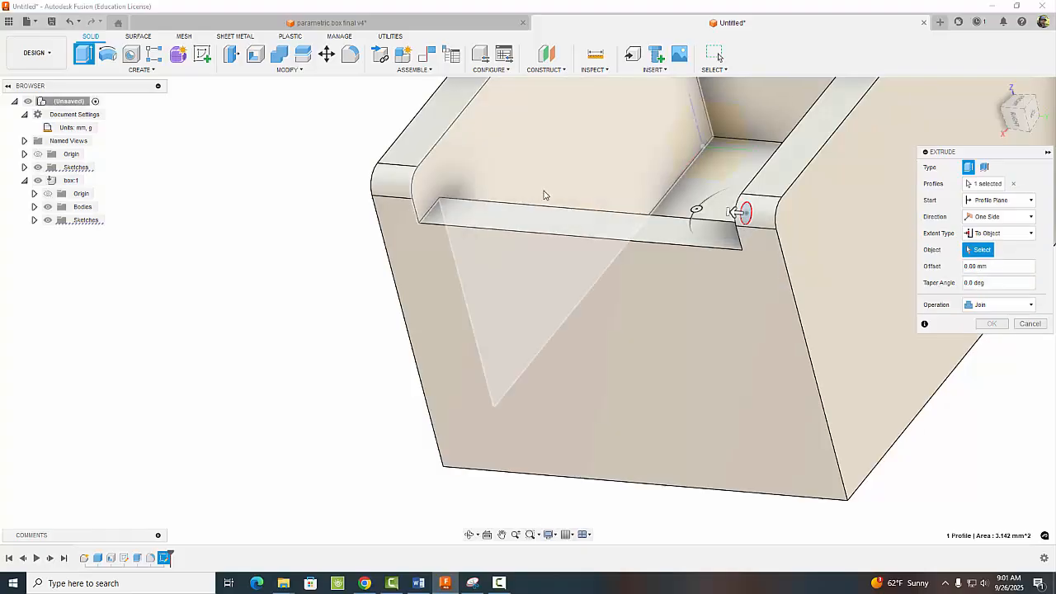
pyautogui.click(424, 182)
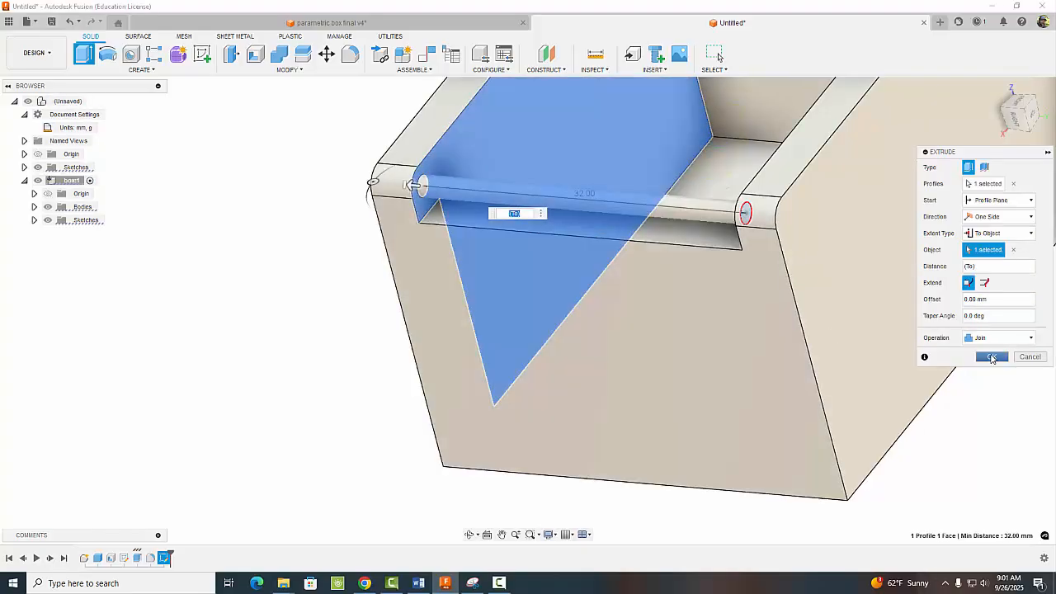
pyautogui.click(991, 356)
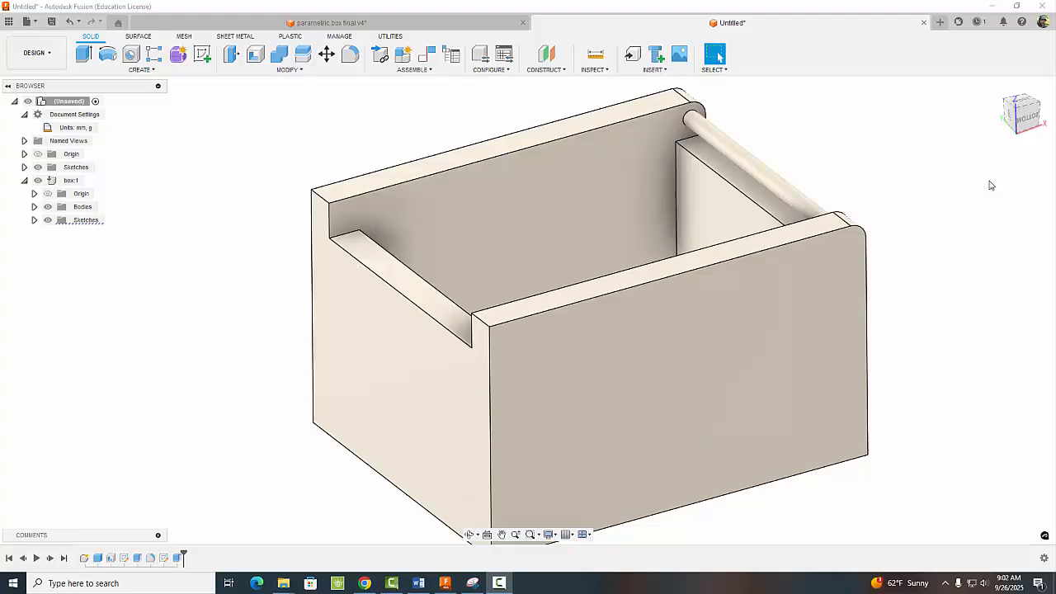
# Create a new internal component named lid under the root design and keep it activated.
pyautogui.click(137, 71)
pyautogui.click(99, 82)
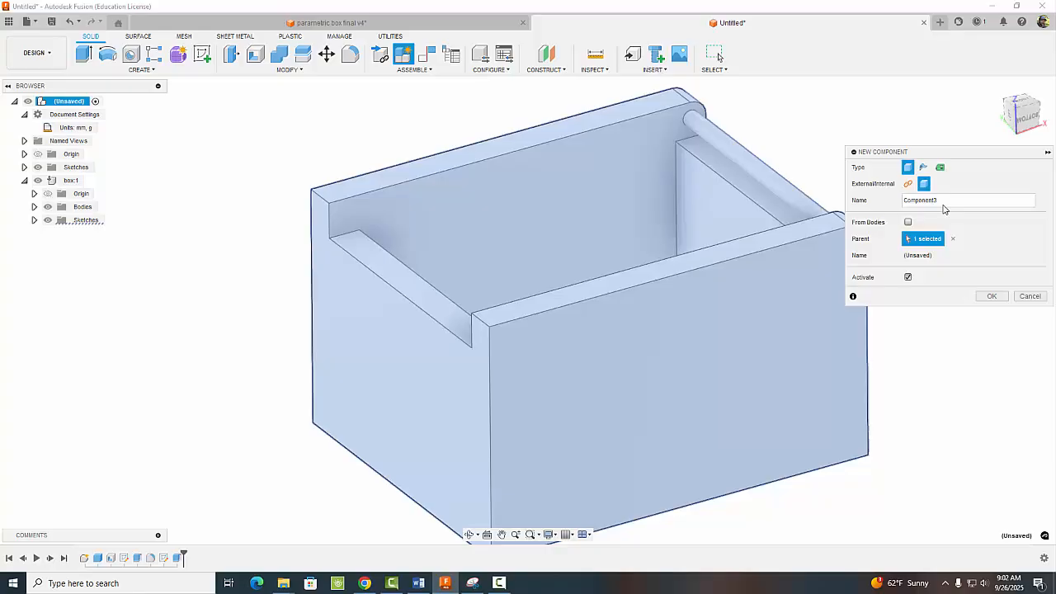
pyautogui.doubleClick(901, 201)
pyautogui.write('lid')
pyautogui.click(992, 296)
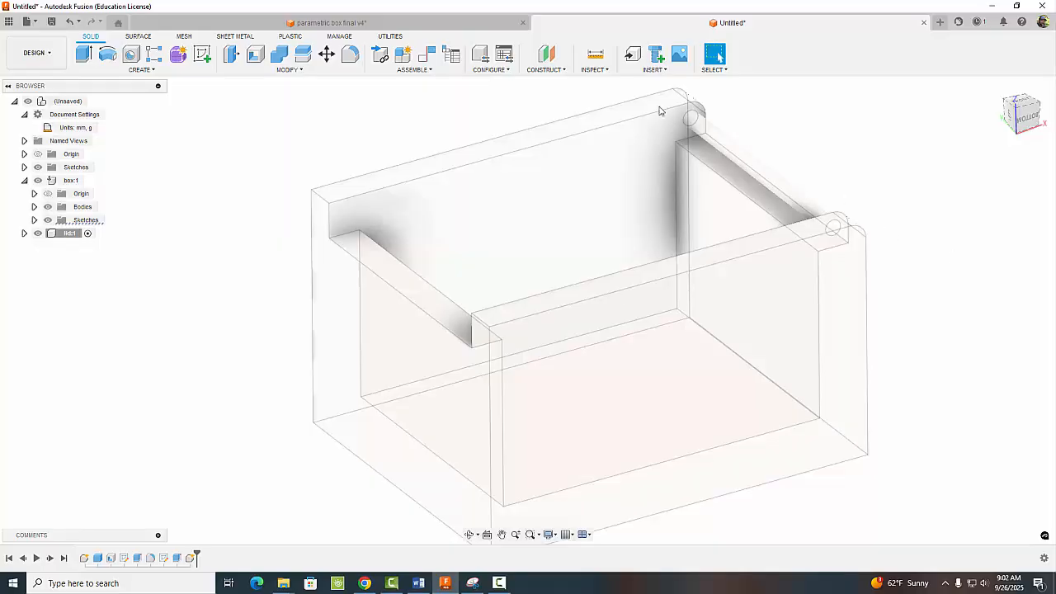
# Create an offset plane from one long wall's inner face, at a distance of clearance towards the box interior.
pyautogui.click(536, 71)
pyautogui.click(548, 83)
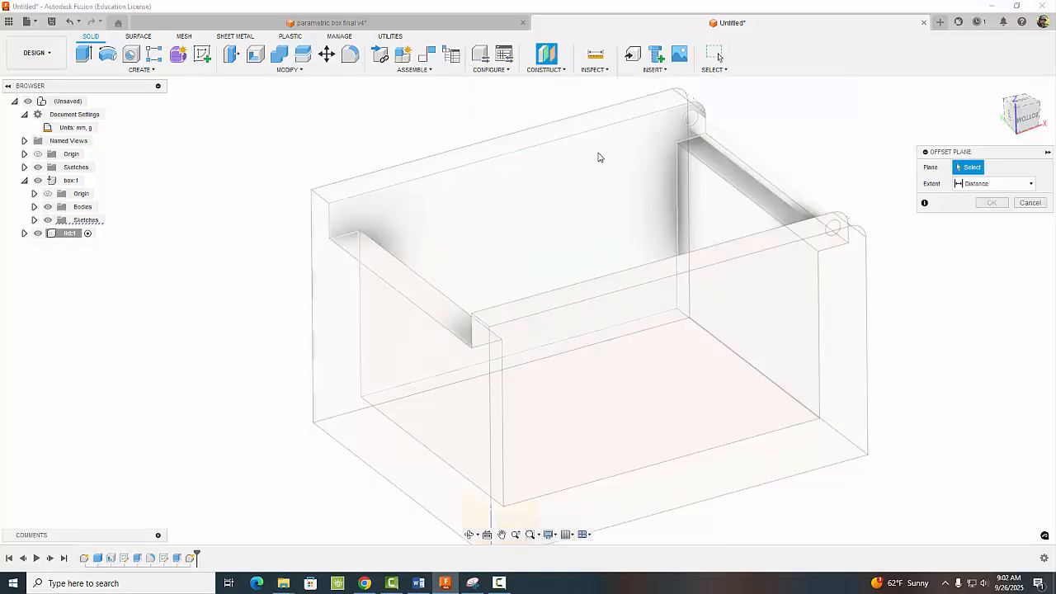
pyautogui.click(563, 182)
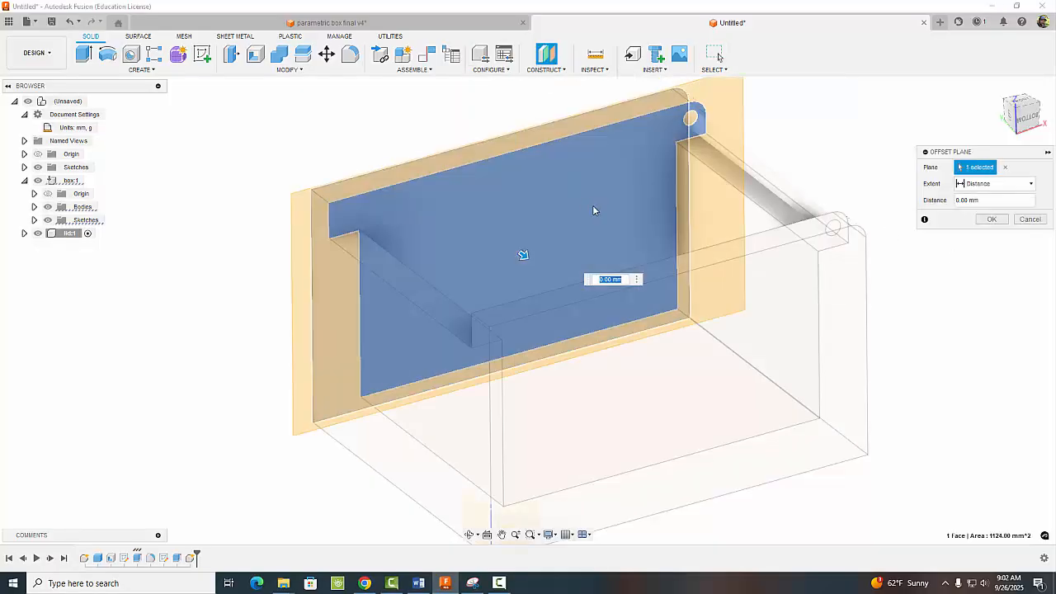
pyautogui.write('clea')
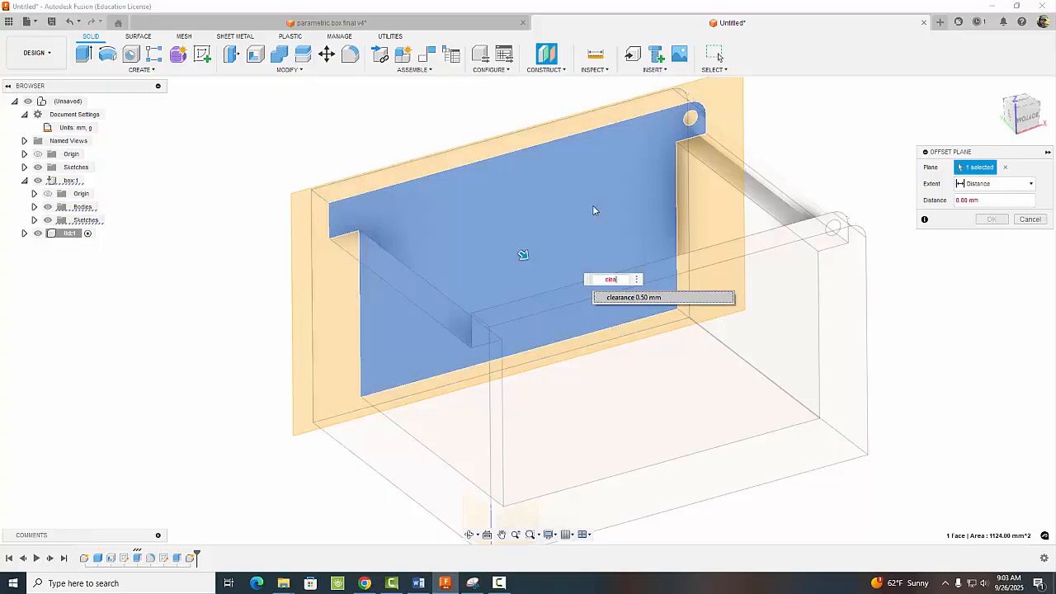
pyautogui.click(653, 298)
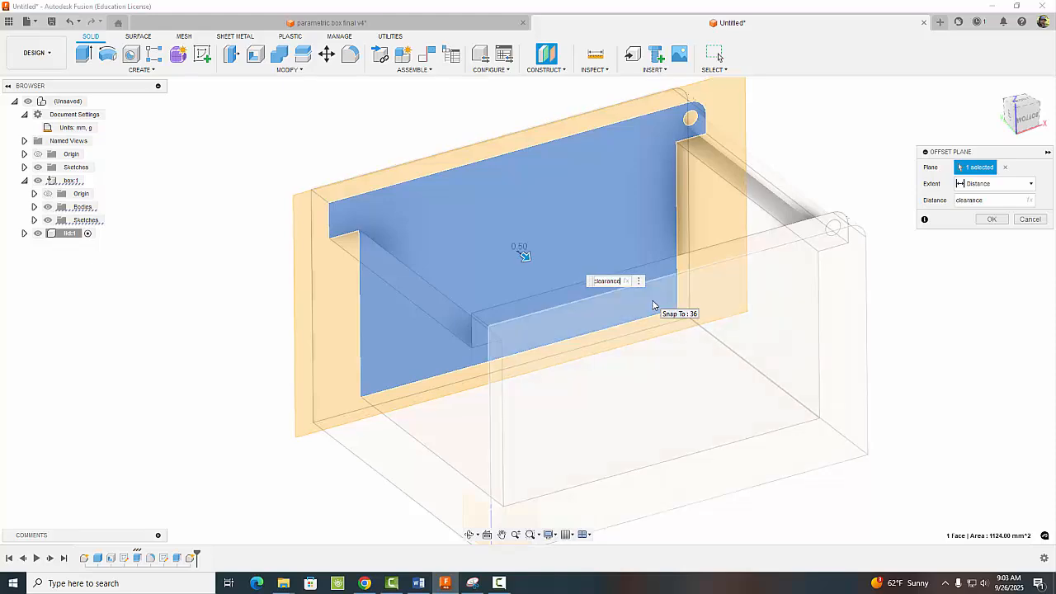
pyautogui.press('Return')
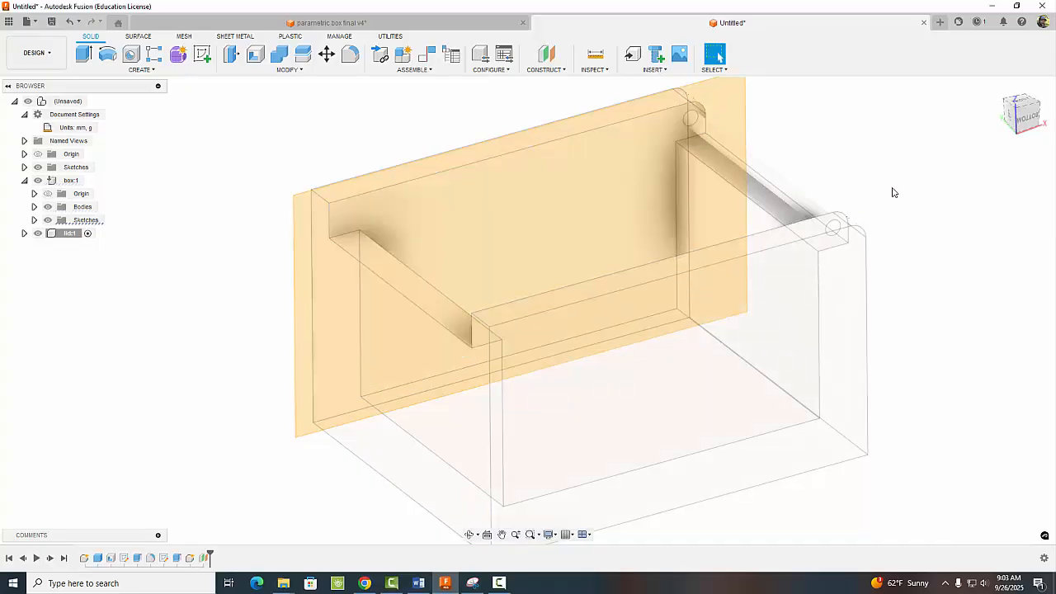
# Create a second offset plane from the opposite long wall's inner face, also at a distance of clearance.
pyautogui.keyDown('shift'); pyautogui.moveTo(890, 188); pyautogui.dragTo(623, 119, button='middle'); pyautogui.keyUp('shift')
pyautogui.click(547, 69)
pyautogui.click(551, 85)
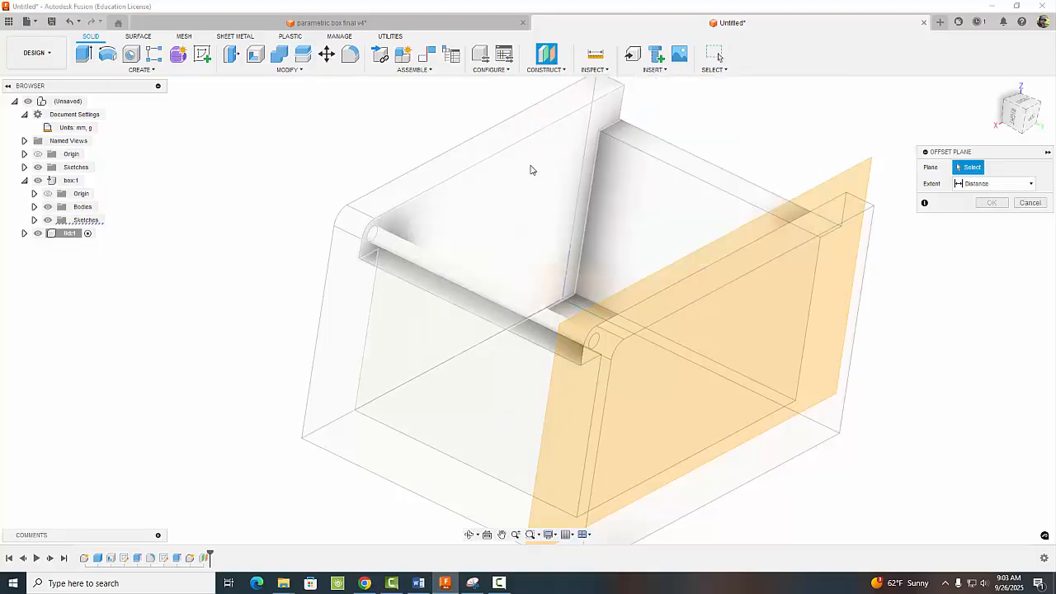
pyautogui.click(524, 179)
pyautogui.write('cl')
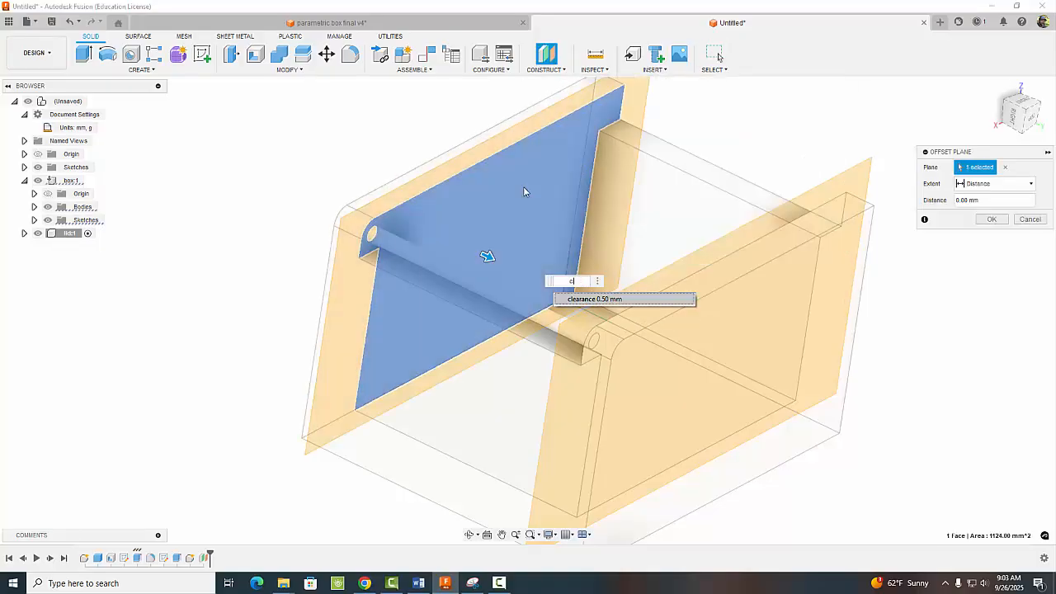
pyautogui.click(611, 299)
pyautogui.click(991, 219)
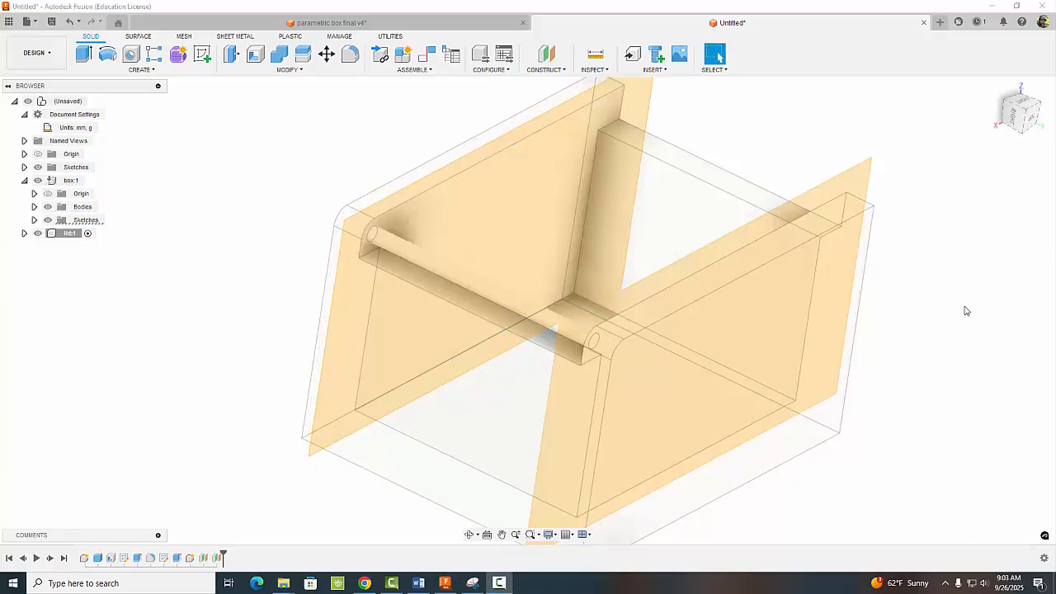
# Start a sketch on the second offset plane and project the adjacent wall's inner face and the hinge pin's circular outline.
pyautogui.click(202, 54)
pyautogui.click(569, 301)
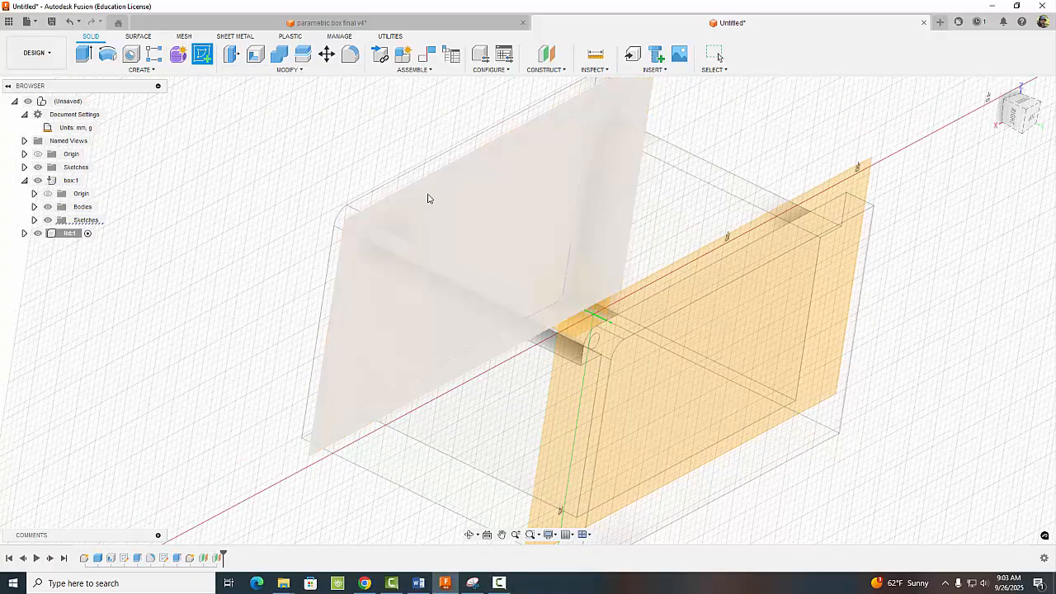
pyautogui.click(451, 203)
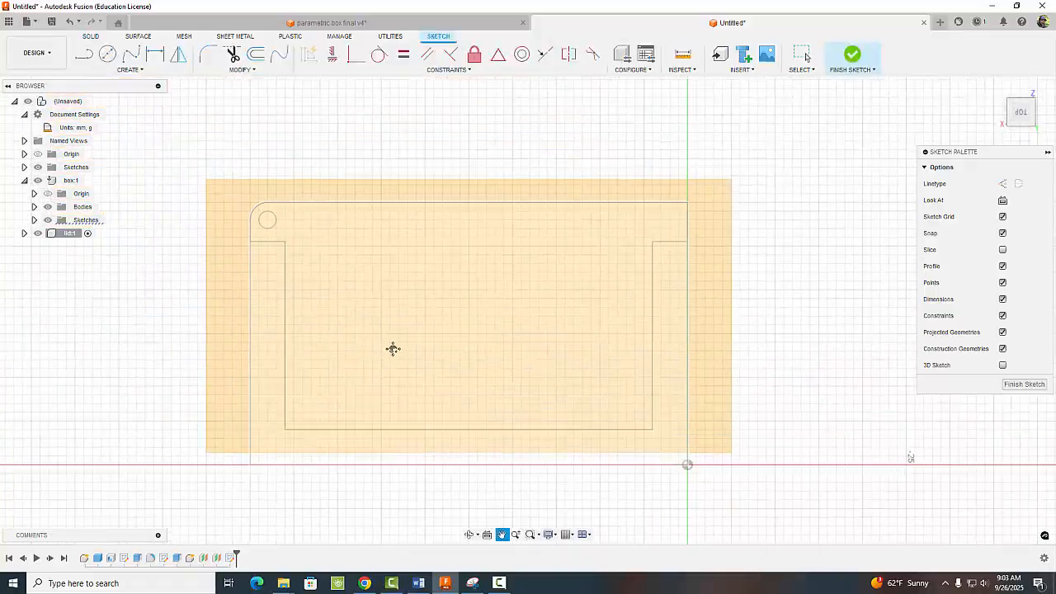
pyautogui.moveTo(393, 349); pyautogui.dragTo(357, 330, button='middle')
pyautogui.scroll(3, 260, 212)
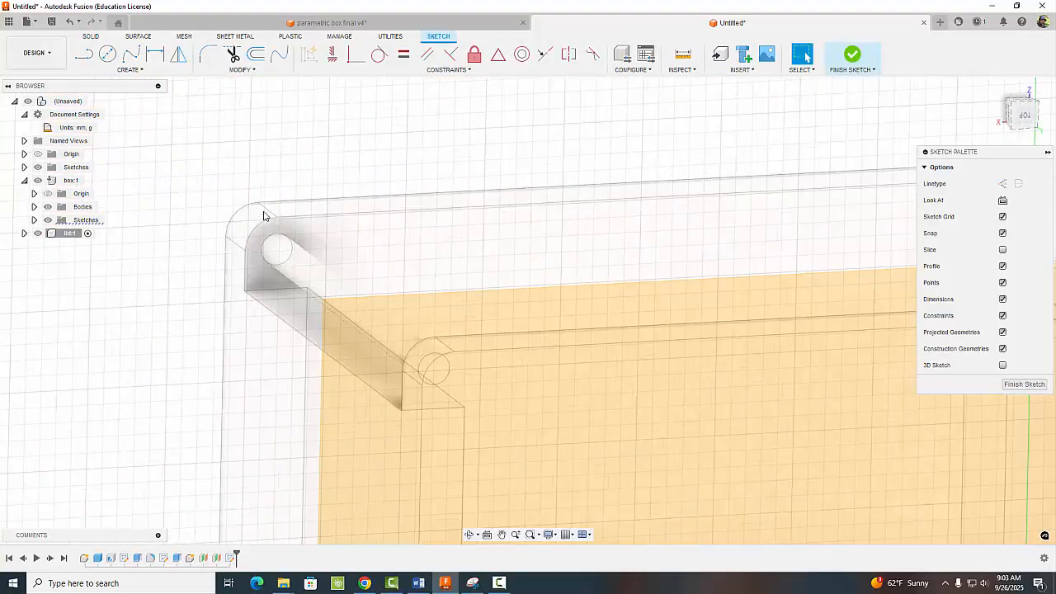
pyautogui.scroll(2, 276, 227)
pyautogui.click(129, 69)
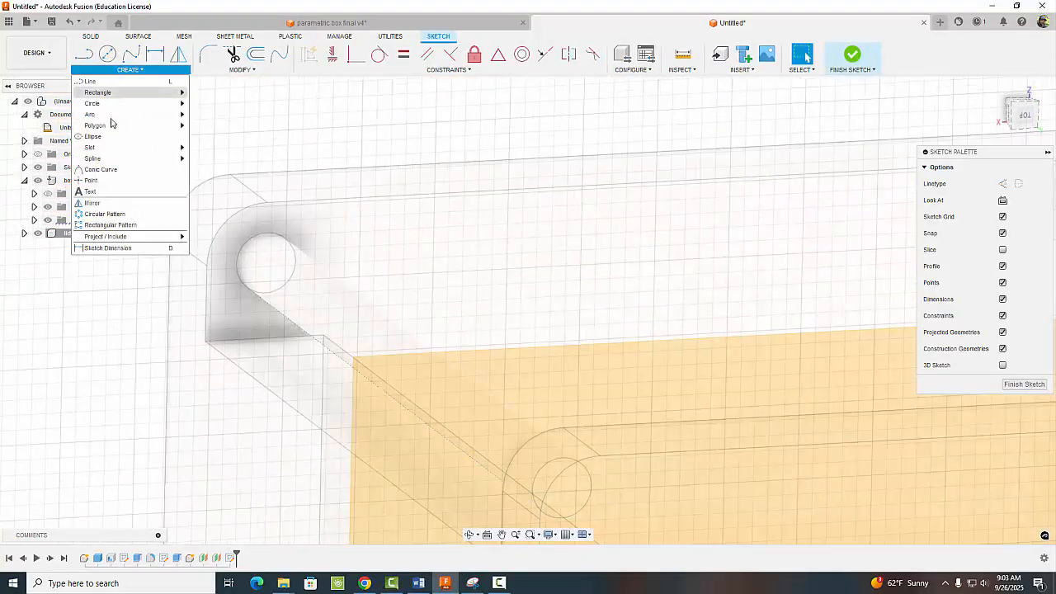
pyautogui.moveTo(159, 238)
pyautogui.click(198, 237)
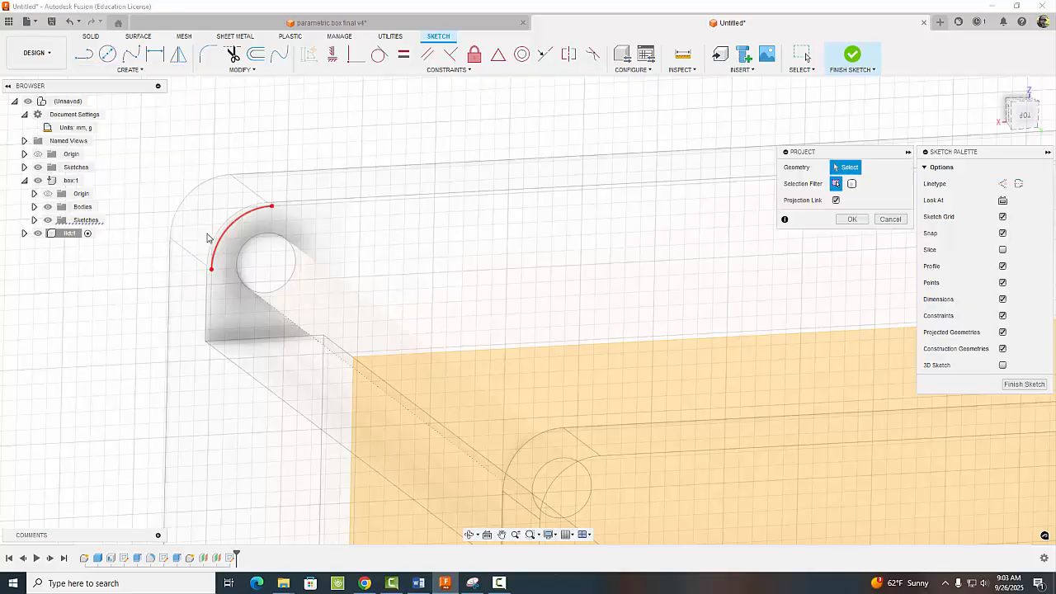
pyautogui.click(277, 241)
pyautogui.click(320, 211)
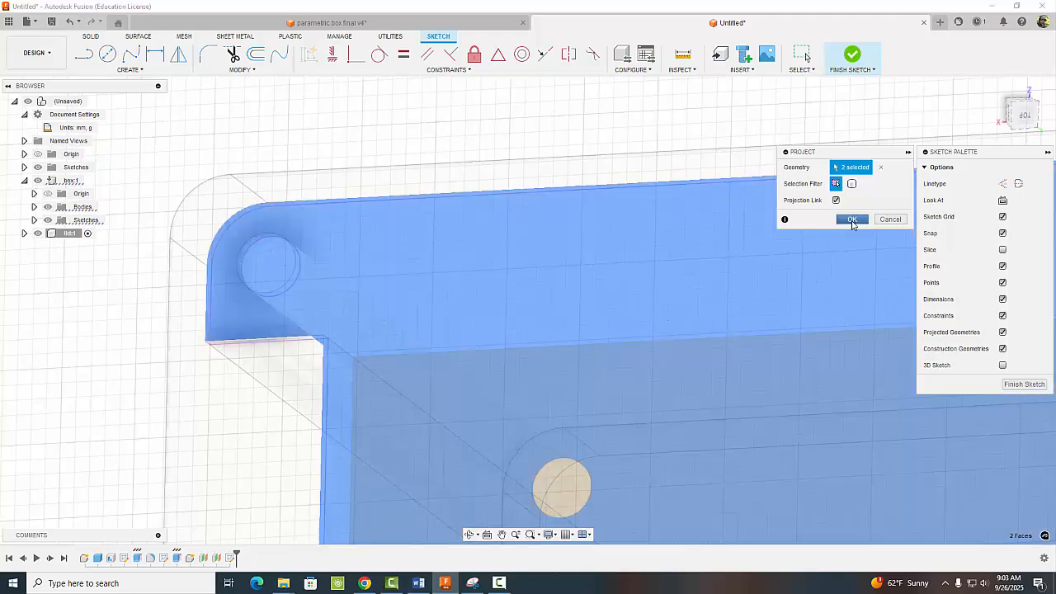
pyautogui.click(852, 218)
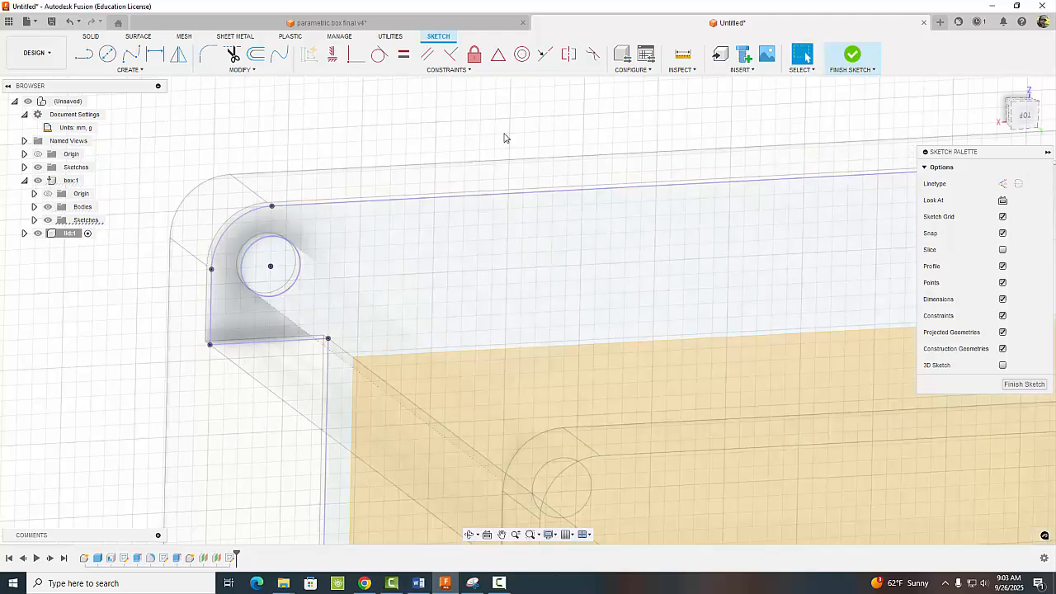
# Offset the projected pin circle outward by clearance.
pyautogui.click(256, 54)
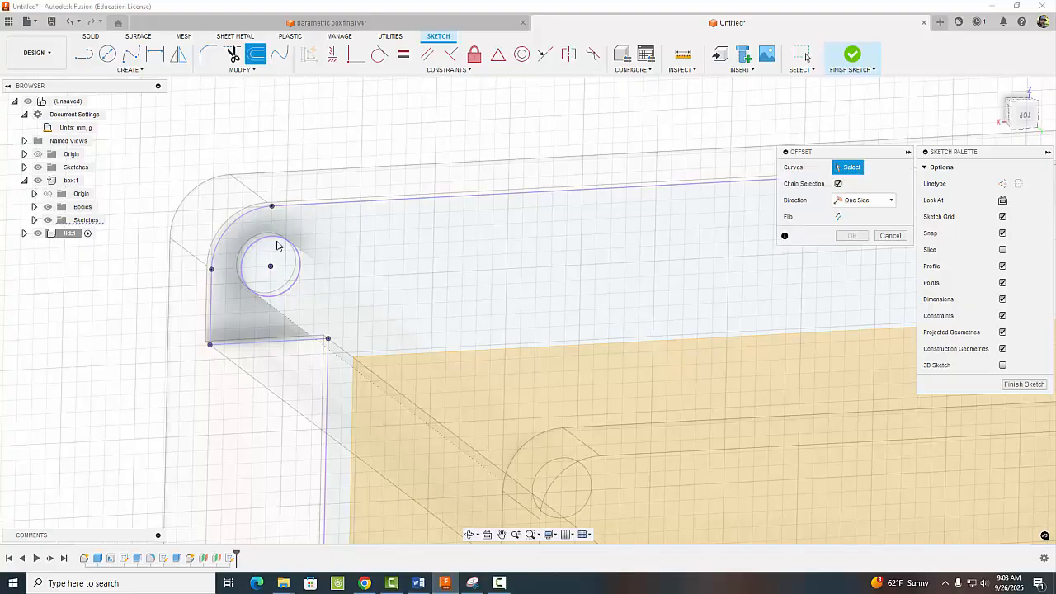
pyautogui.scroll(5, 282, 242)
pyautogui.moveTo(342, 224); pyautogui.dragTo(545, 233, button='middle')
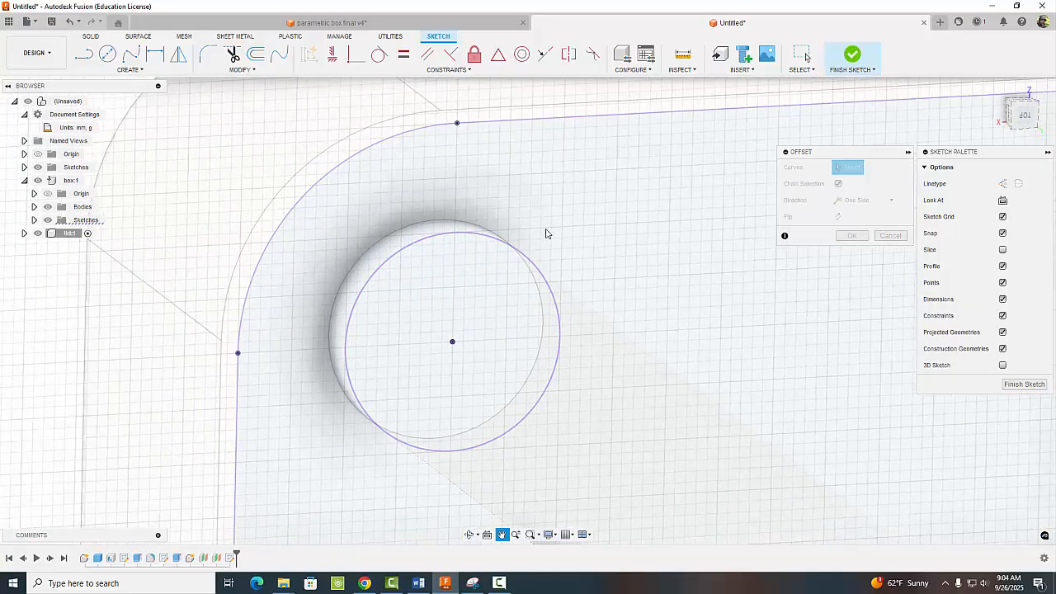
pyautogui.click(481, 238)
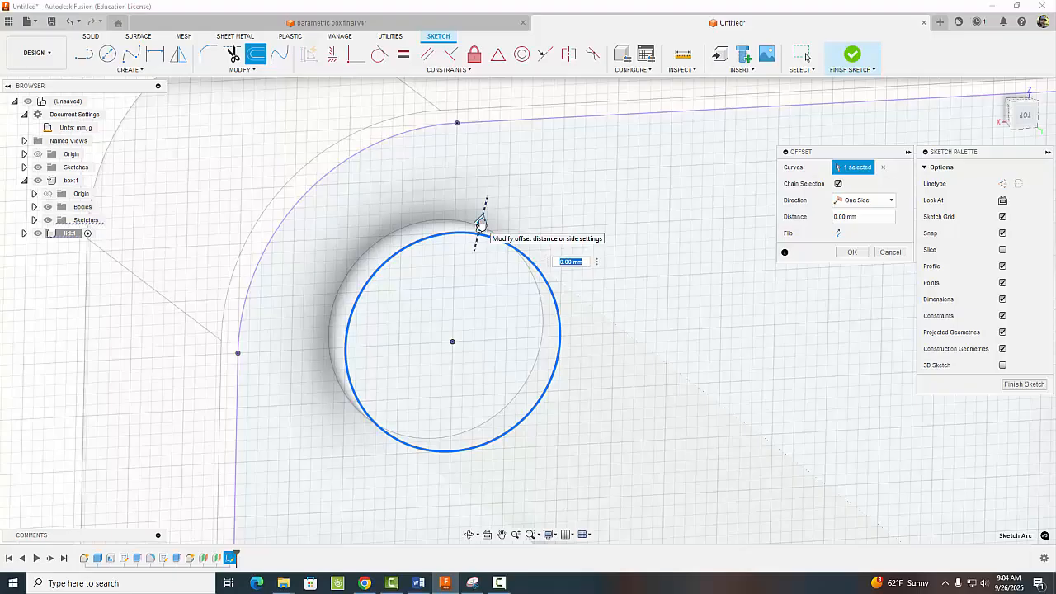
pyautogui.click(481, 224)
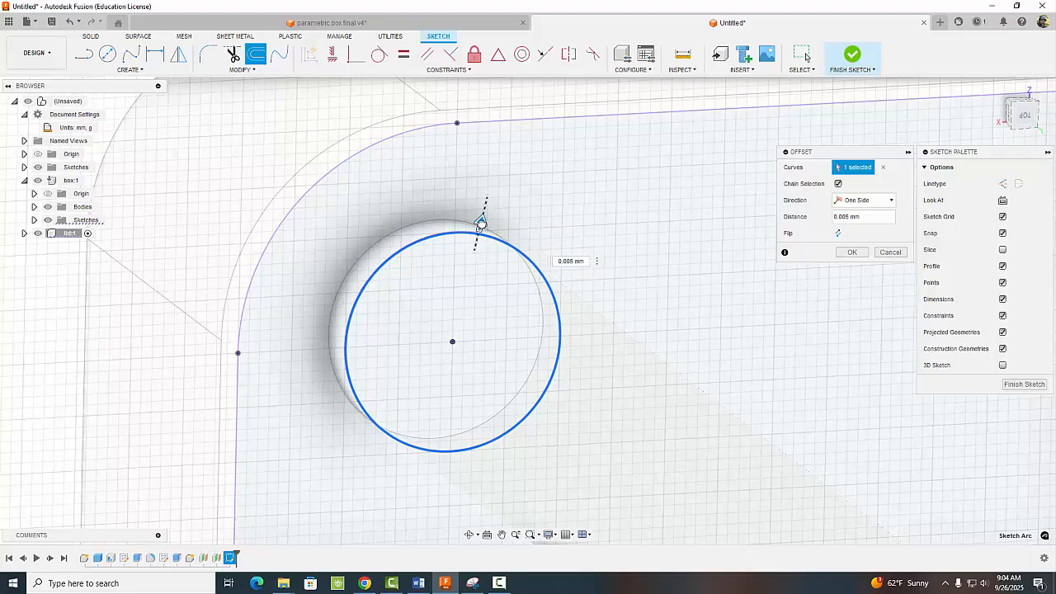
pyautogui.moveTo(481, 223); pyautogui.dragTo(483, 214)
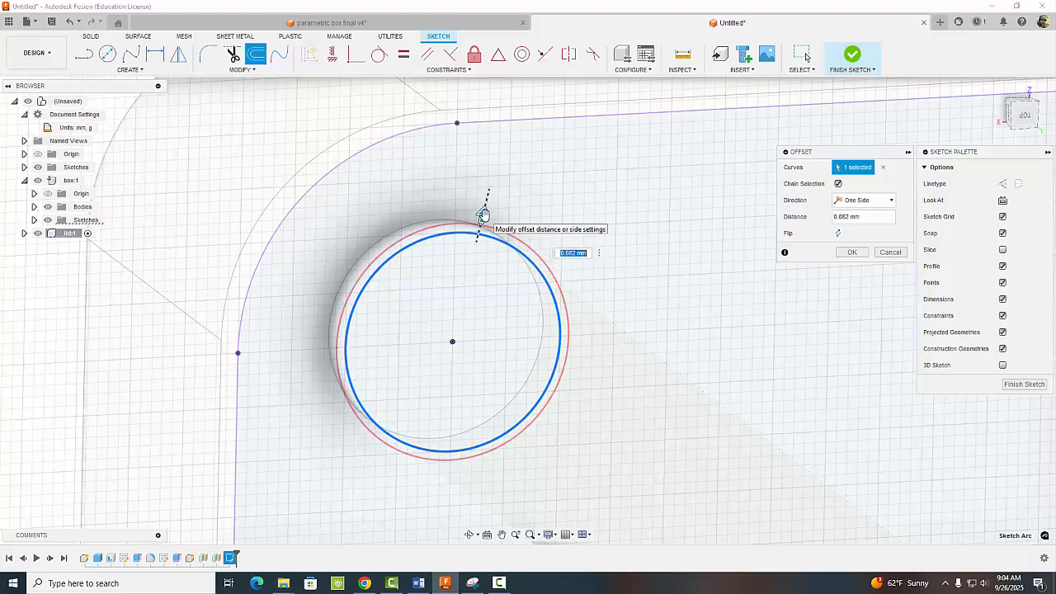
pyautogui.write('cle')
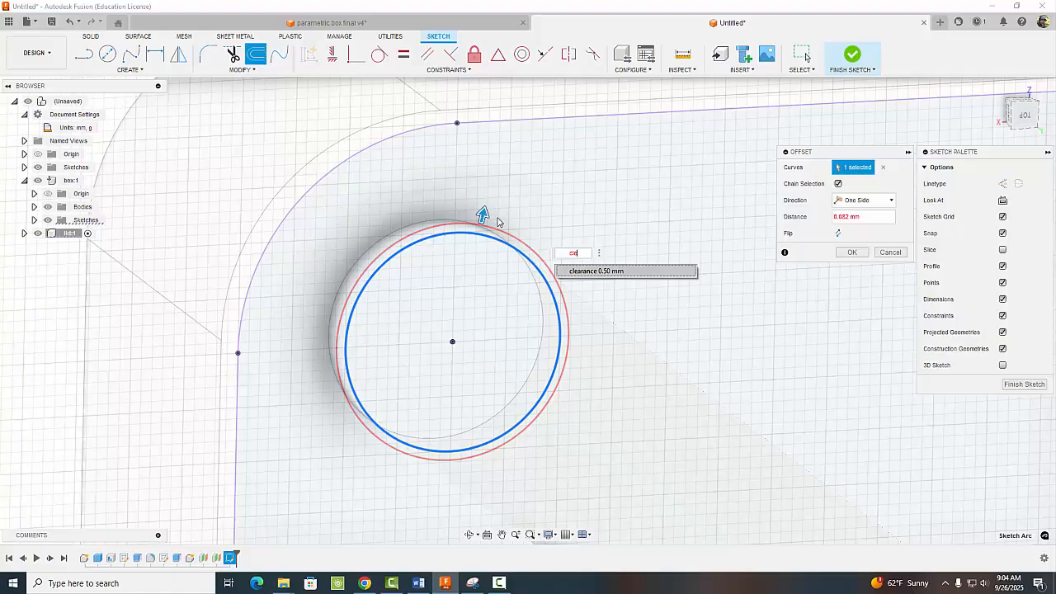
pyautogui.click(593, 272)
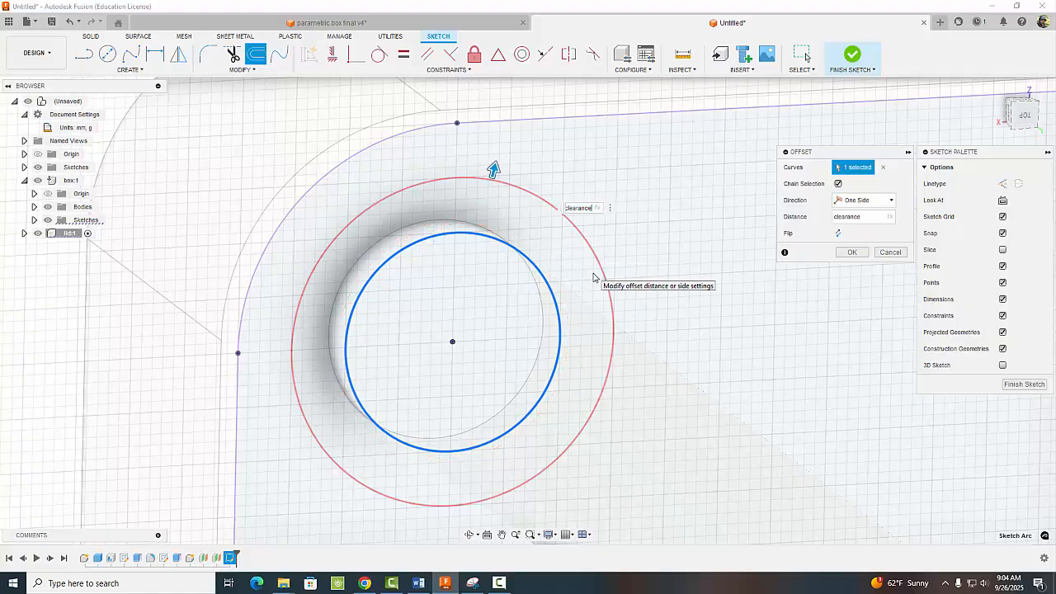
pyautogui.click(852, 252)
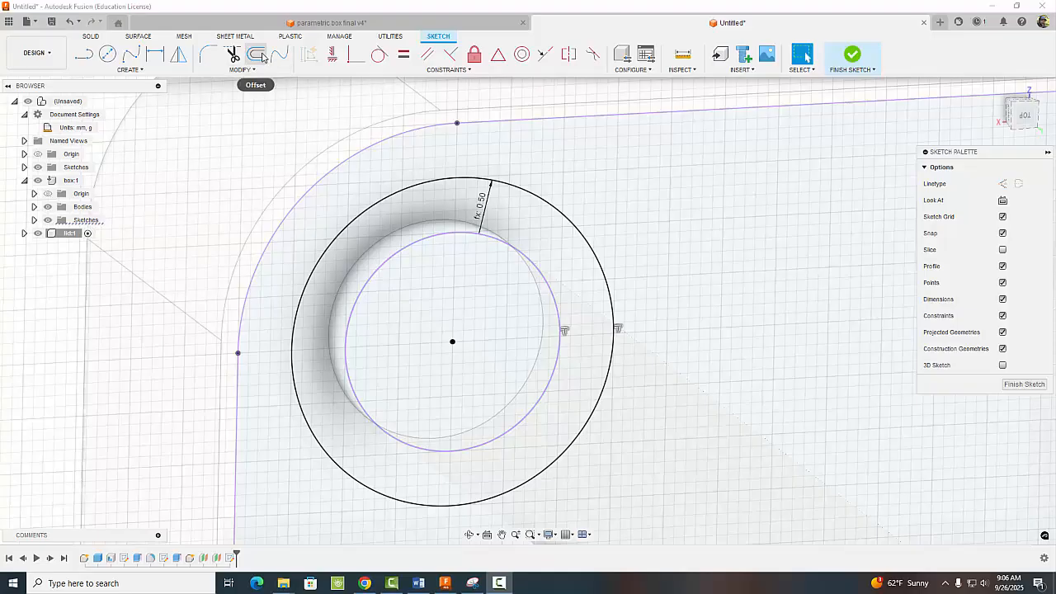
# Offset the clearance circle outward by another 0.5 mm to form the outer ring of the lid's hinge.
pyautogui.click(256, 54)
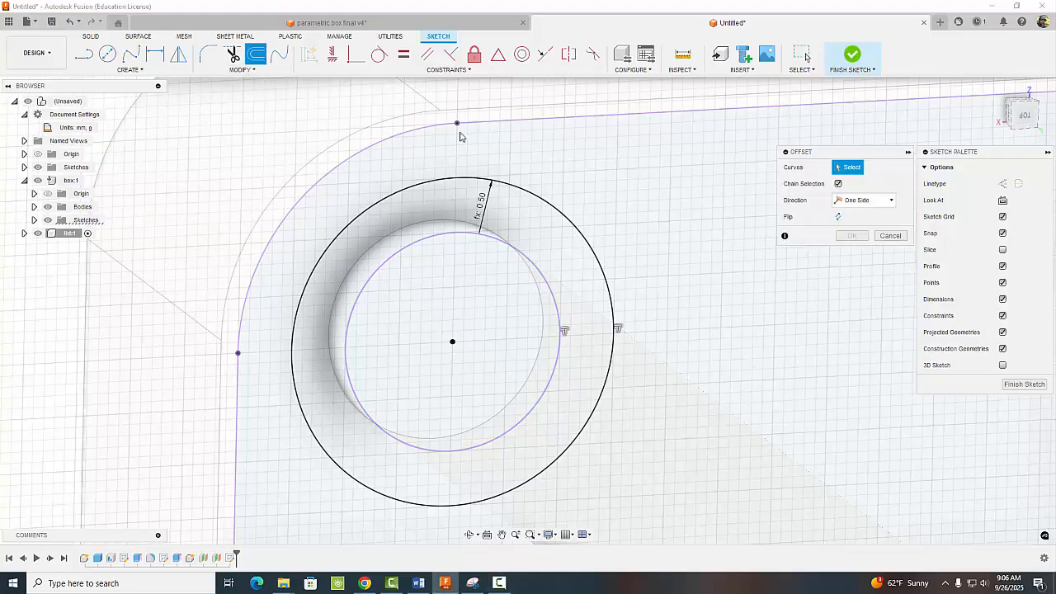
pyautogui.click(524, 187)
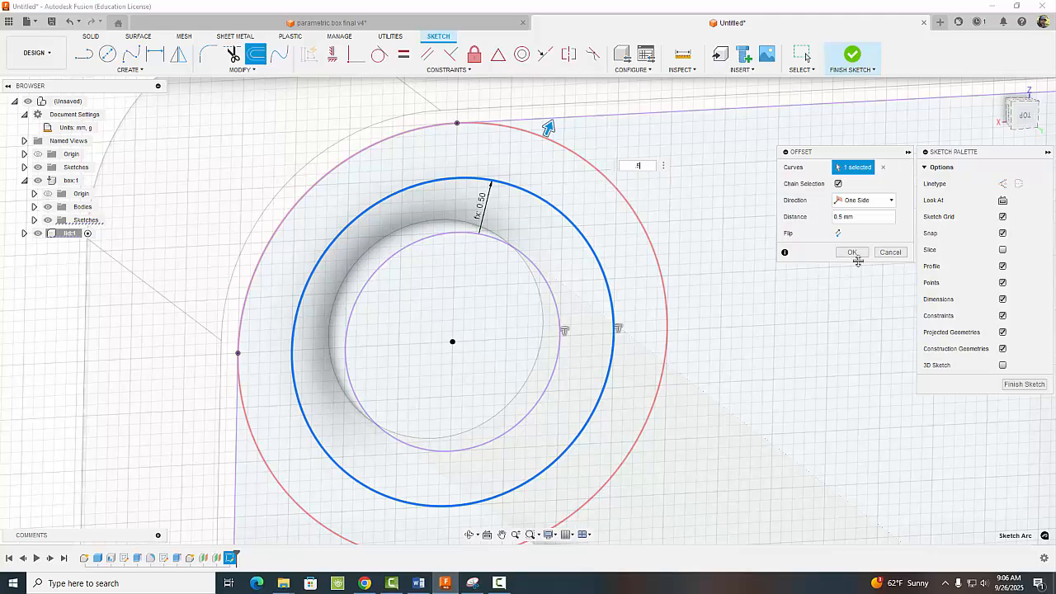
pyautogui.click(852, 251)
pyautogui.scroll(-5, 656, 316)
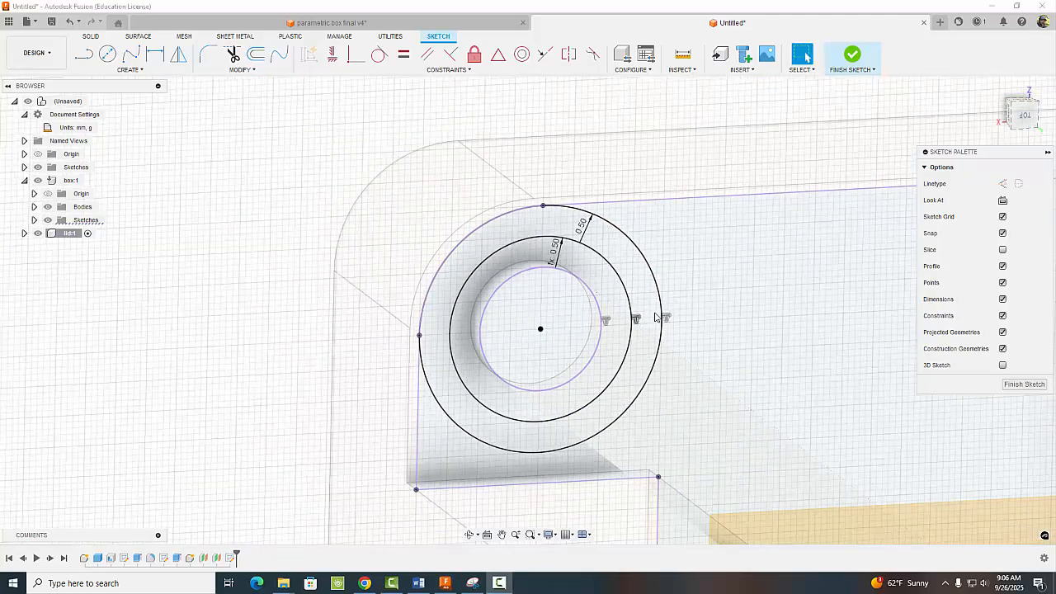
# Finish the hinge sketch and extrude the outer ring profile as a new body up to the offset plane near the opposite wall.
pyautogui.click(851, 58)
pyautogui.click(84, 55)
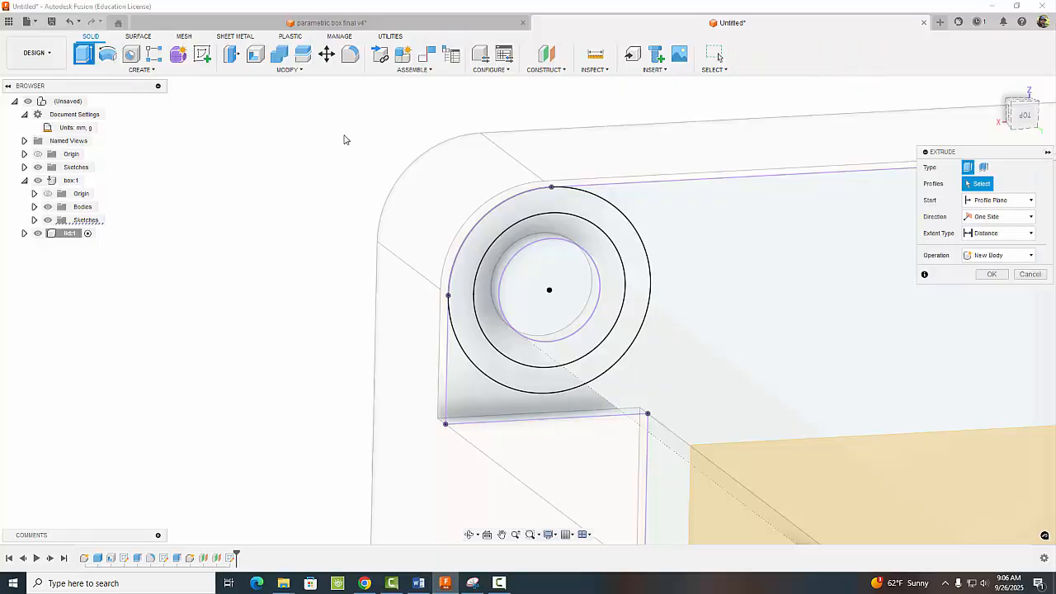
pyautogui.click(553, 205)
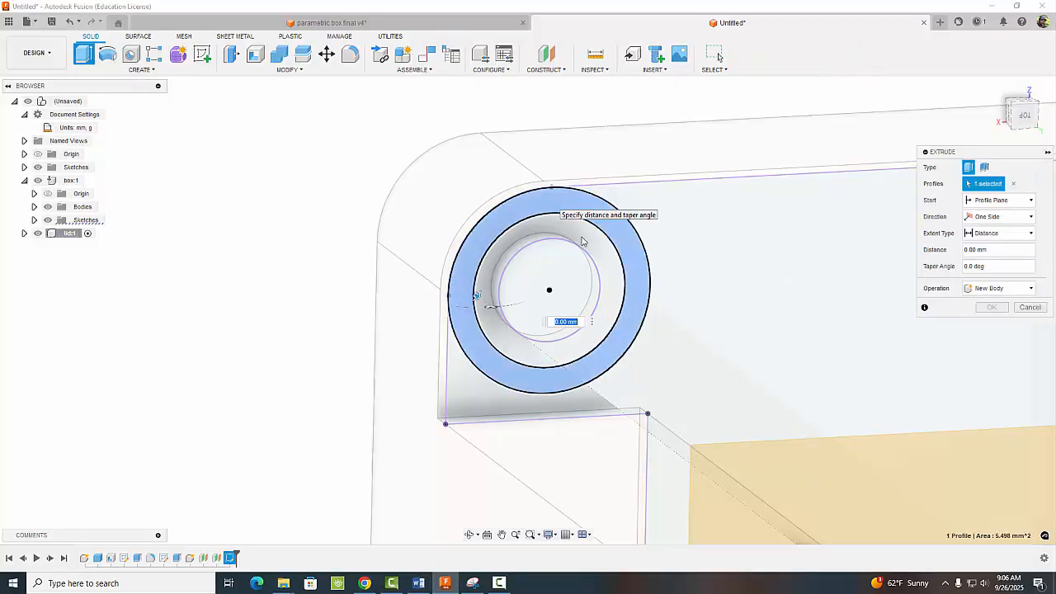
pyautogui.keyDown('shift'); pyautogui.moveTo(555, 216); pyautogui.dragTo(516, 261, button='middle'); pyautogui.keyUp('shift')
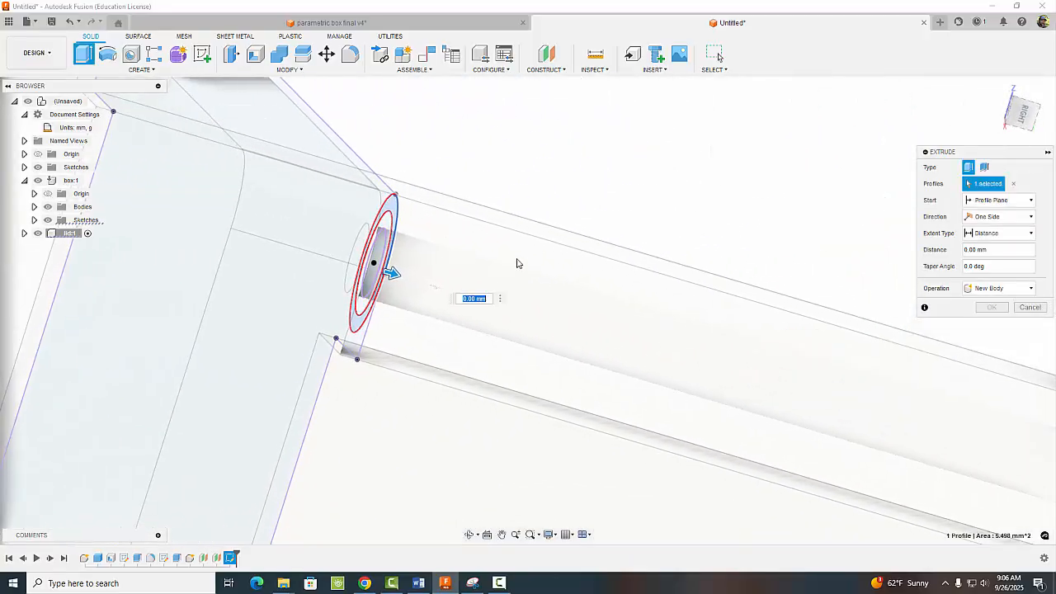
pyautogui.scroll(-1, 517, 261)
pyautogui.keyDown('shift'); pyautogui.moveTo(589, 245); pyautogui.dragTo(489, 59, button='middle'); pyautogui.keyUp('shift')
pyautogui.scroll(-1, 628, 154)
pyautogui.moveTo(690, 172); pyautogui.dragTo(496, 165, button='middle')
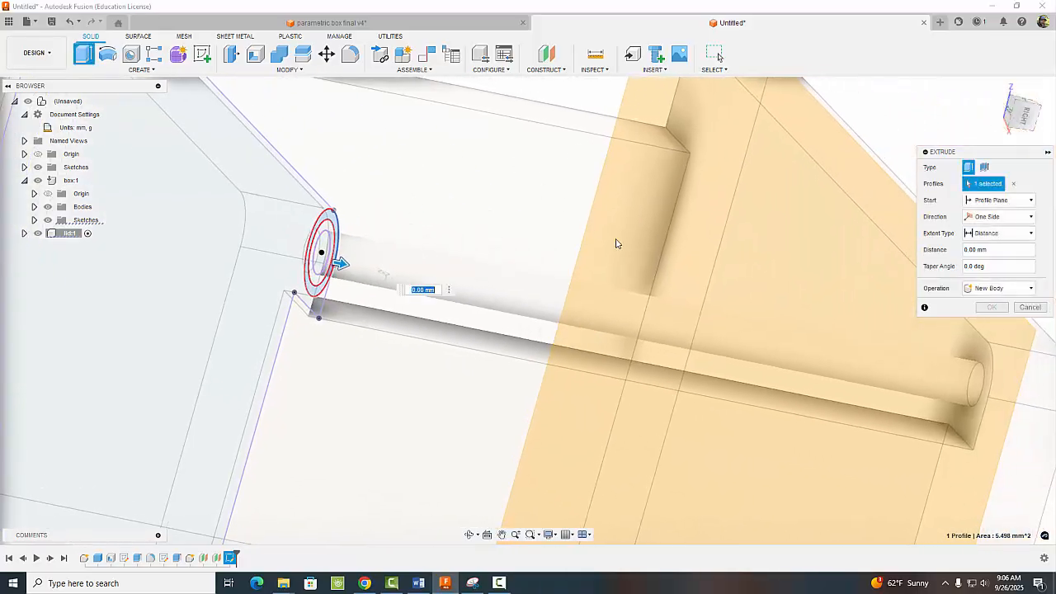
pyautogui.click(998, 232)
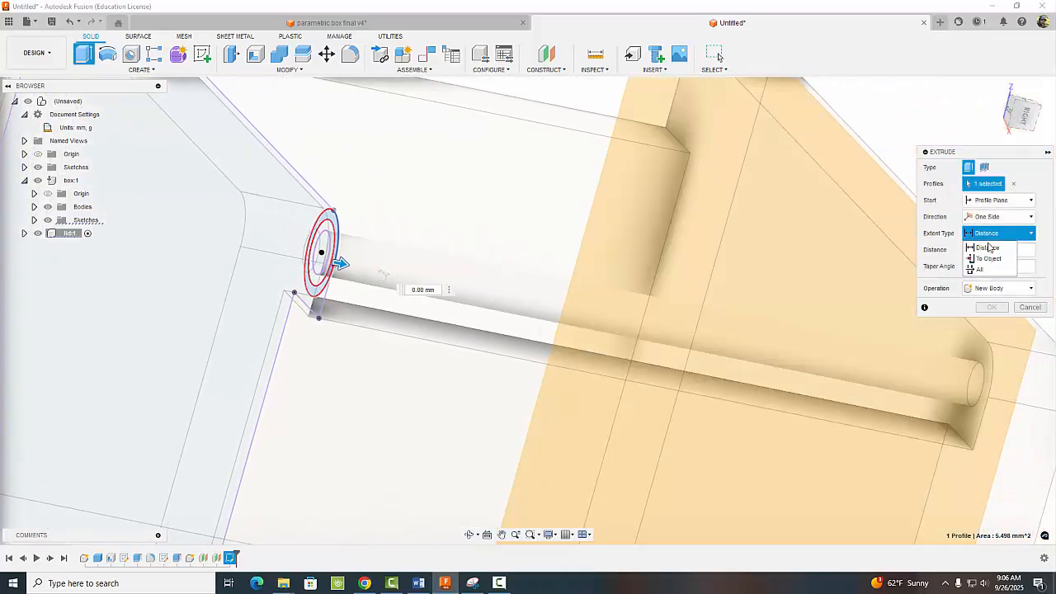
pyautogui.click(989, 255)
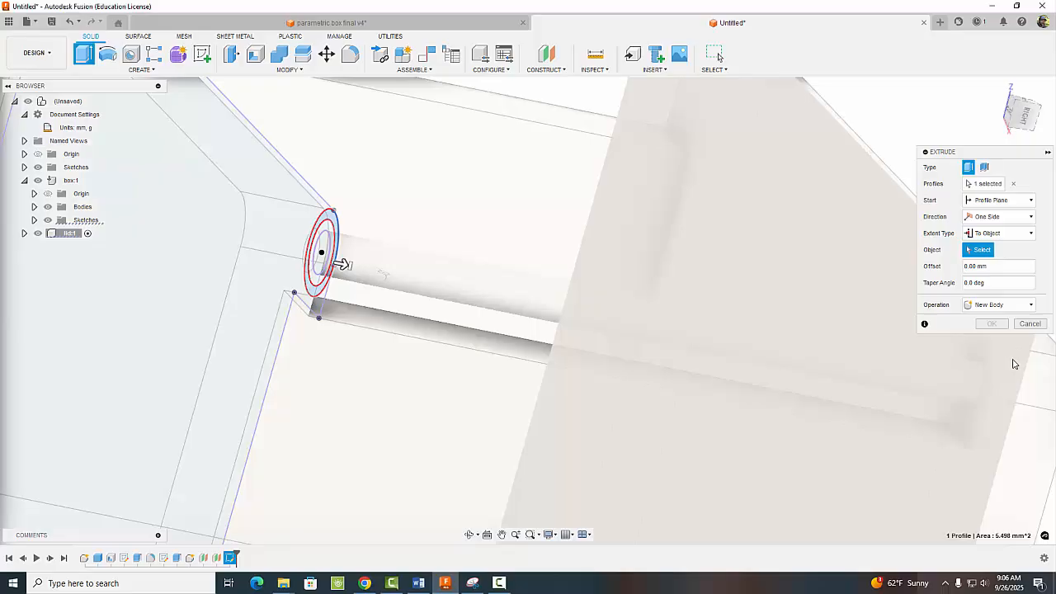
pyautogui.click(1013, 364)
pyautogui.moveTo(782, 139); pyautogui.dragTo(735, 176, button='middle')
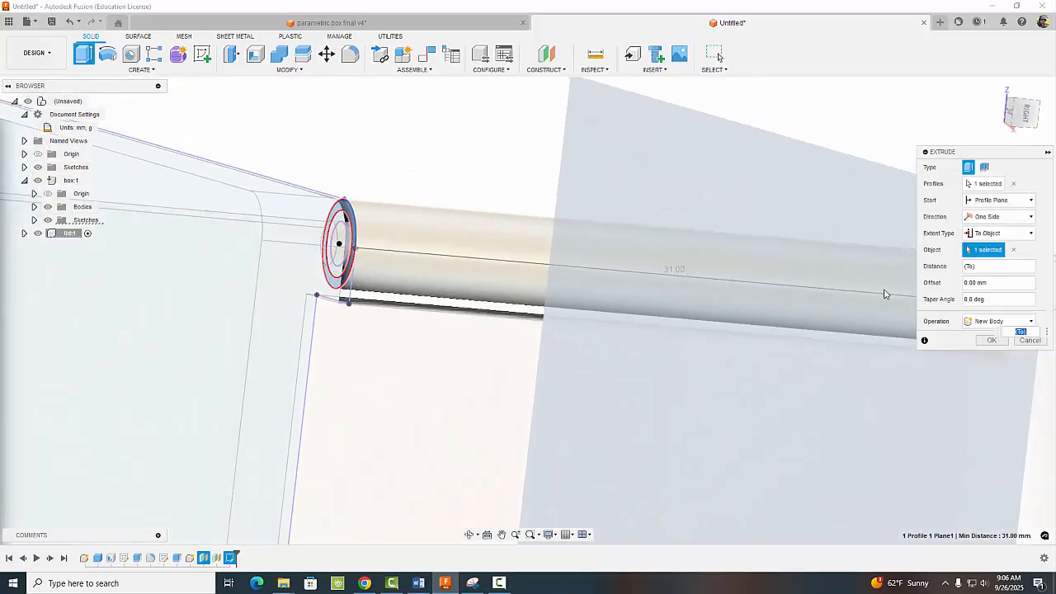
pyautogui.click(991, 341)
# Examine the clearance between hinge pin and ring with a temporary section analysis cut about 14.4 mm in from the box's outer side face.
pyautogui.scroll(-5, 724, 292)
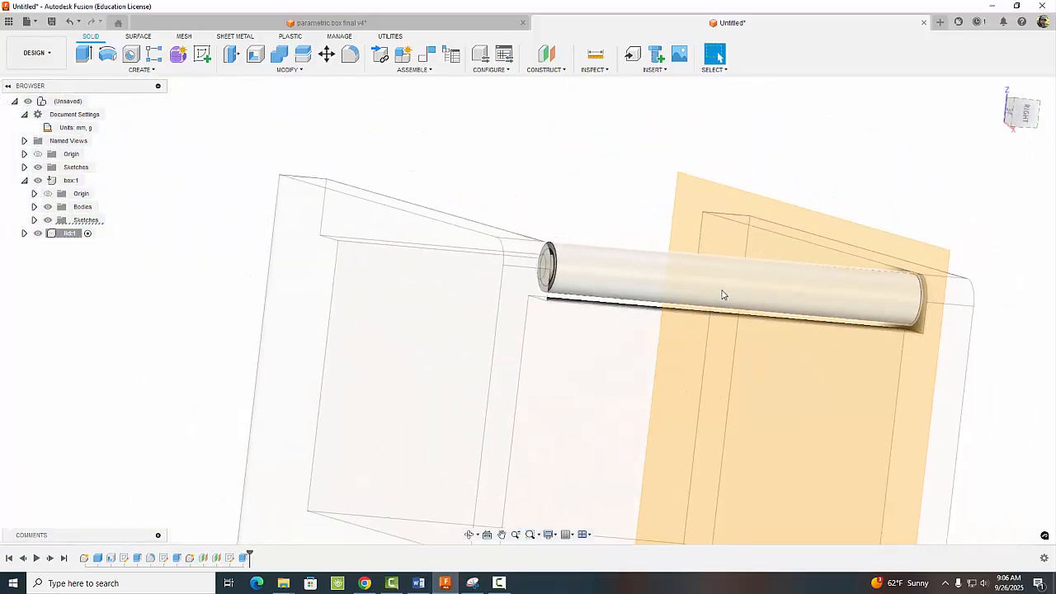
pyautogui.keyDown('shift'); pyautogui.moveTo(723, 292); pyautogui.dragTo(644, 332, button='middle'); pyautogui.keyUp('shift')
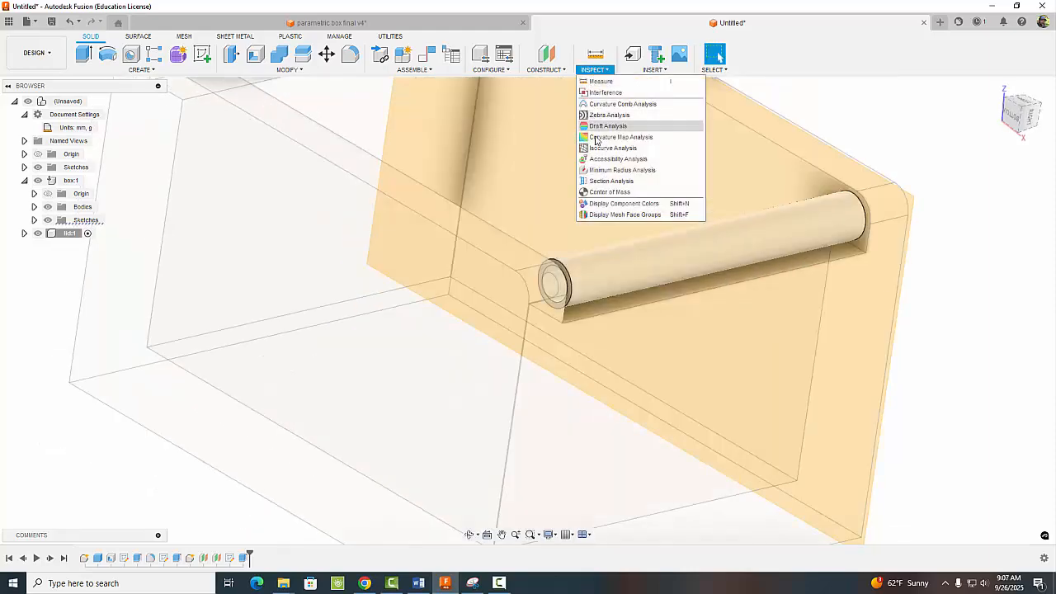
pyautogui.click(601, 181)
pyautogui.click(476, 297)
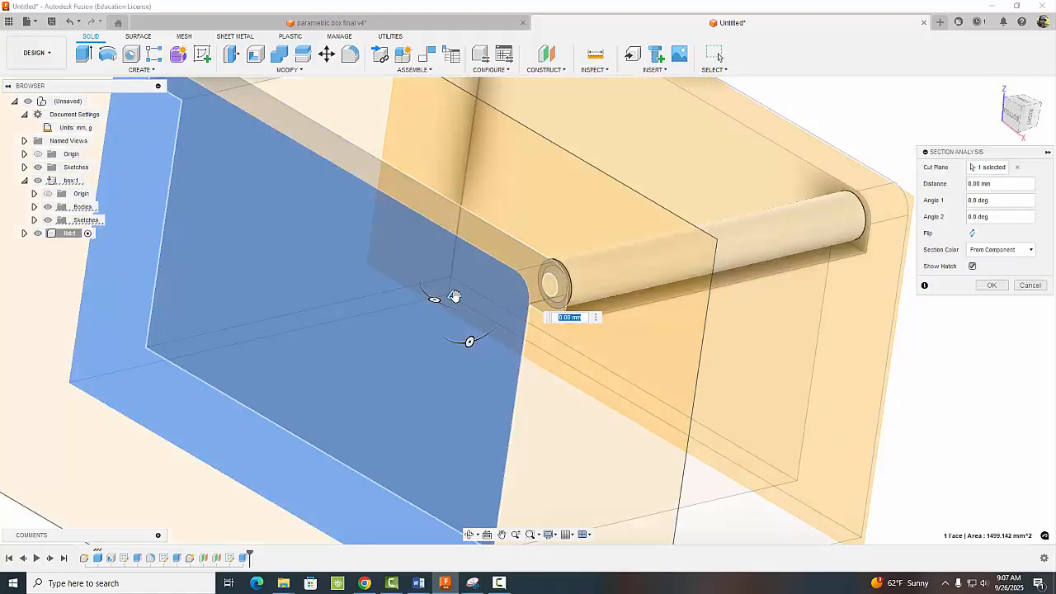
pyautogui.moveTo(454, 296); pyautogui.dragTo(591, 264)
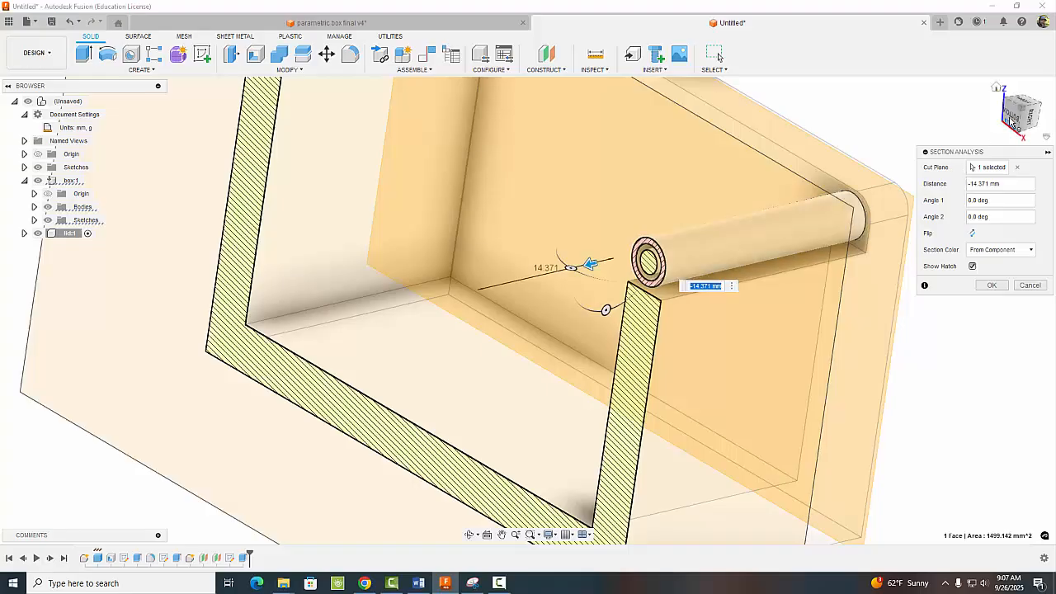
pyautogui.click(1012, 120)
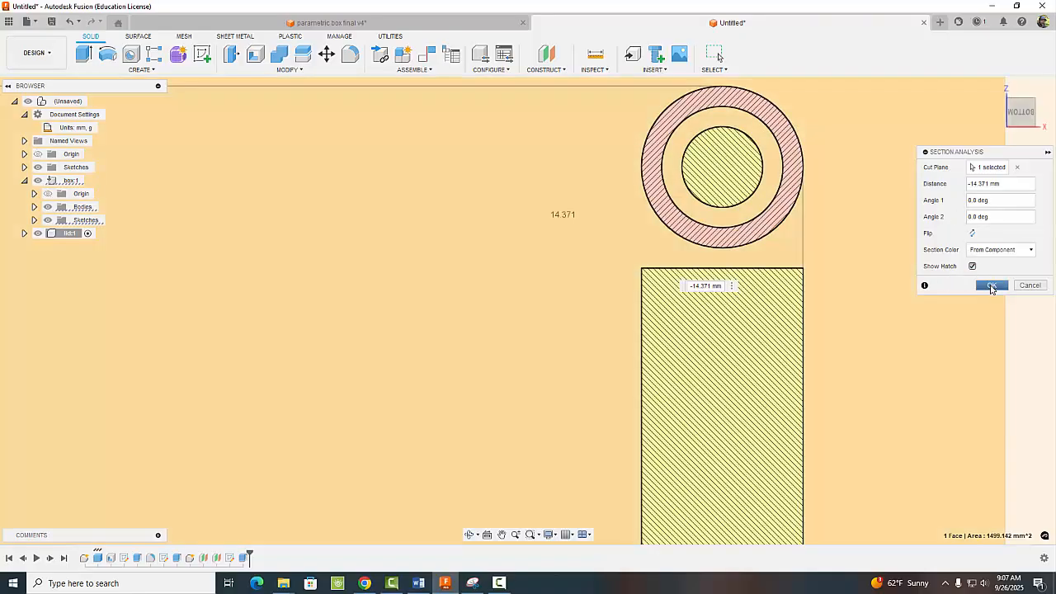
pyautogui.click(1028, 286)
pyautogui.moveTo(882, 273)
pyautogui.keyDown('shift'); pyautogui.mouseDown(button='middle')
pyautogui.moveTo(929, 278)
pyautogui.moveTo(890, 263)
pyautogui.moveTo(879, 273)
pyautogui.mouseUp(button='middle'); pyautogui.keyUp('shift')
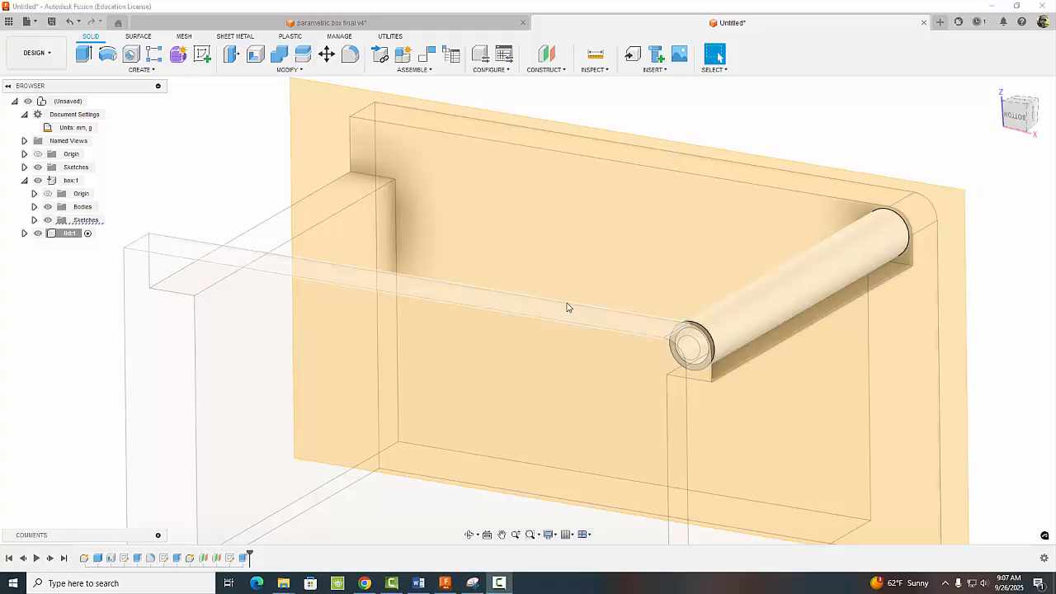
# Start a sketch on the outer face of the lowered end wall opposite the hinge, oriented with the box's top edge upward.
pyautogui.scroll(1, 338, 330)
pyautogui.scroll(-3, 152, 378)
pyautogui.keyDown('shift'); pyautogui.moveTo(157, 385); pyautogui.dragTo(589, 354, button='middle'); pyautogui.keyUp('shift')
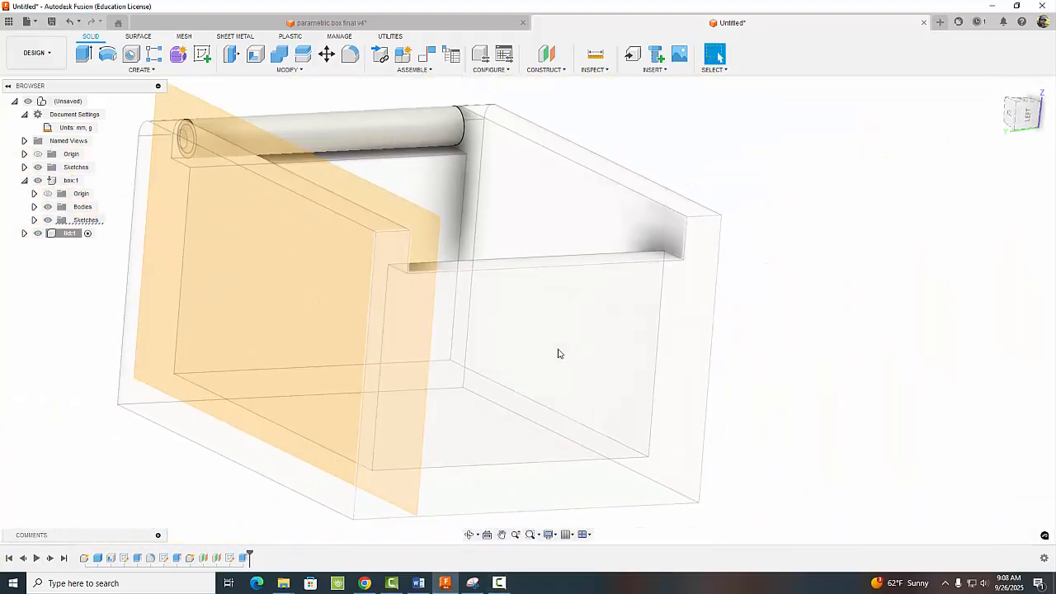
pyautogui.click(558, 353)
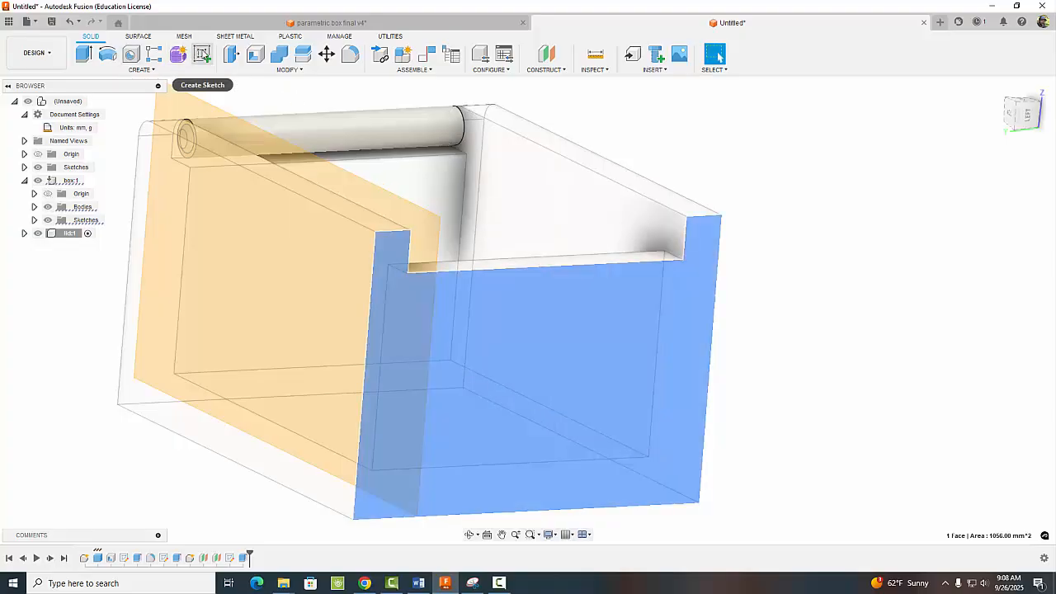
pyautogui.click(202, 54)
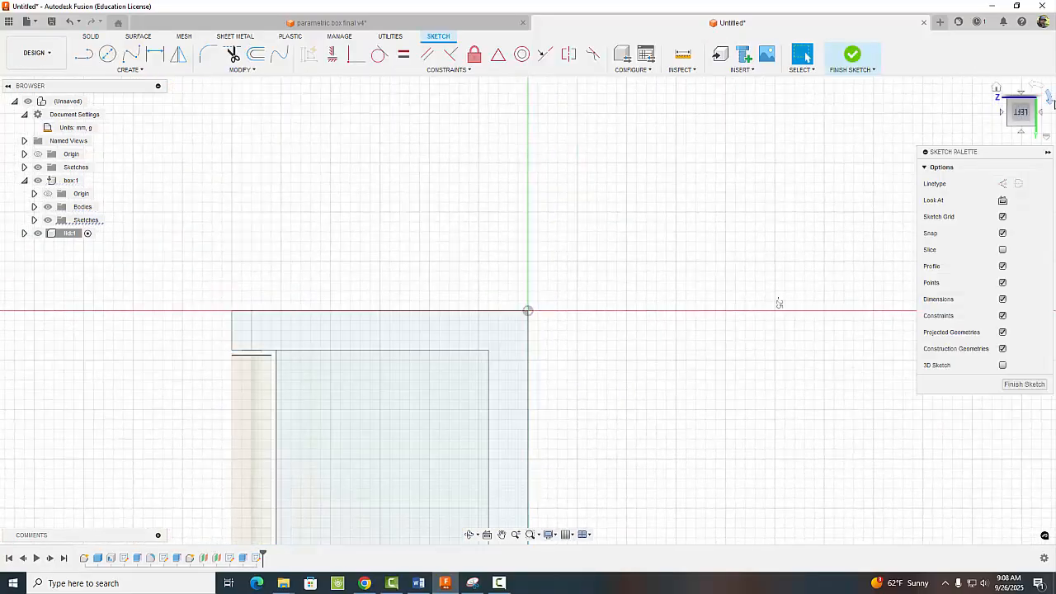
pyautogui.click(1050, 101)
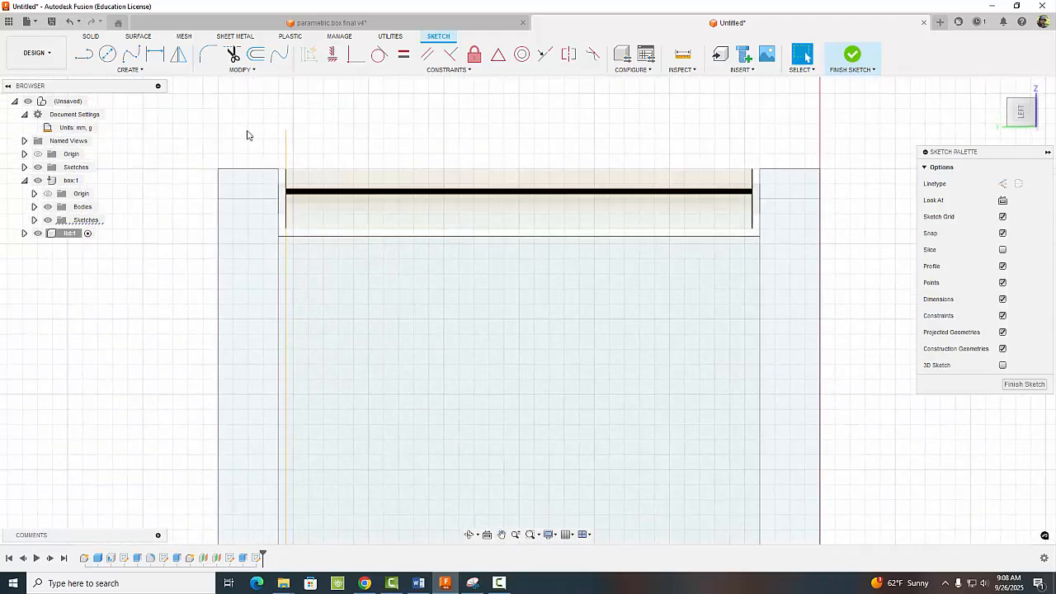
# Project the hinge cylinder as a whole body into the end-wall sketch and finish the sketch.
pyautogui.click(118, 71)
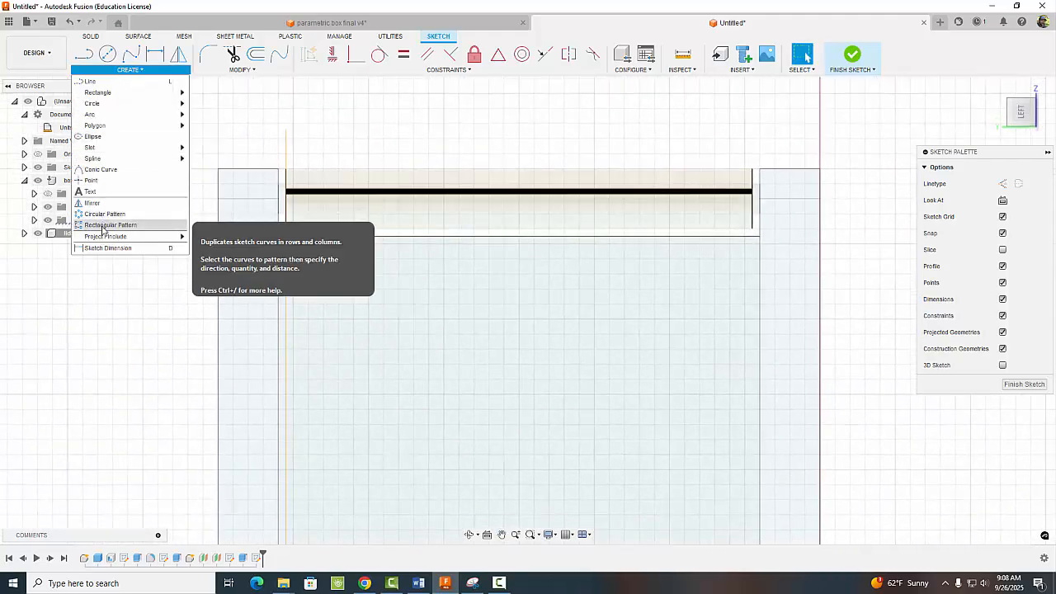
pyautogui.moveTo(109, 238)
pyautogui.click(205, 237)
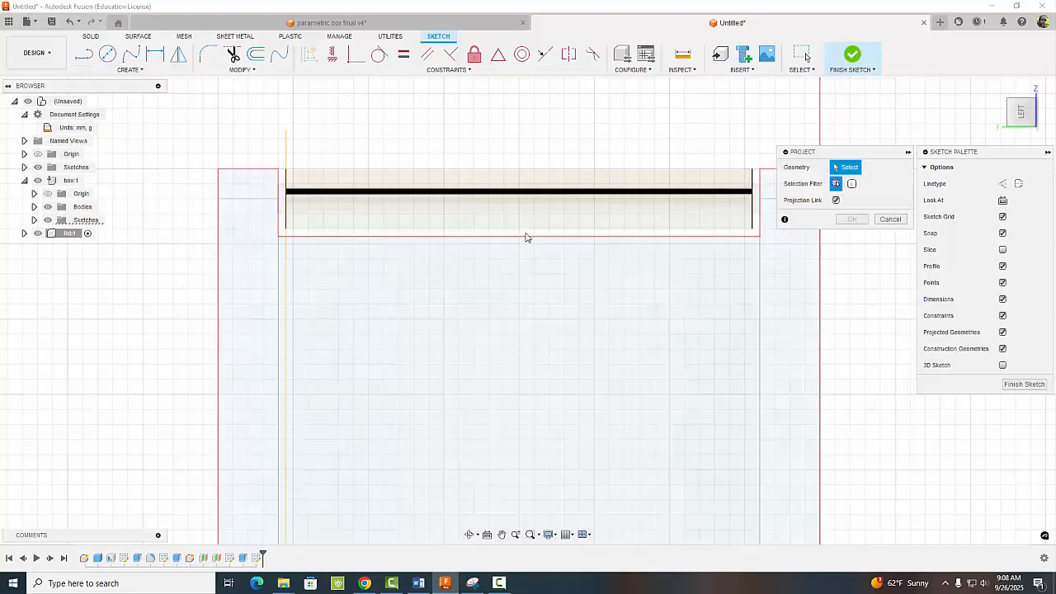
pyautogui.click(851, 183)
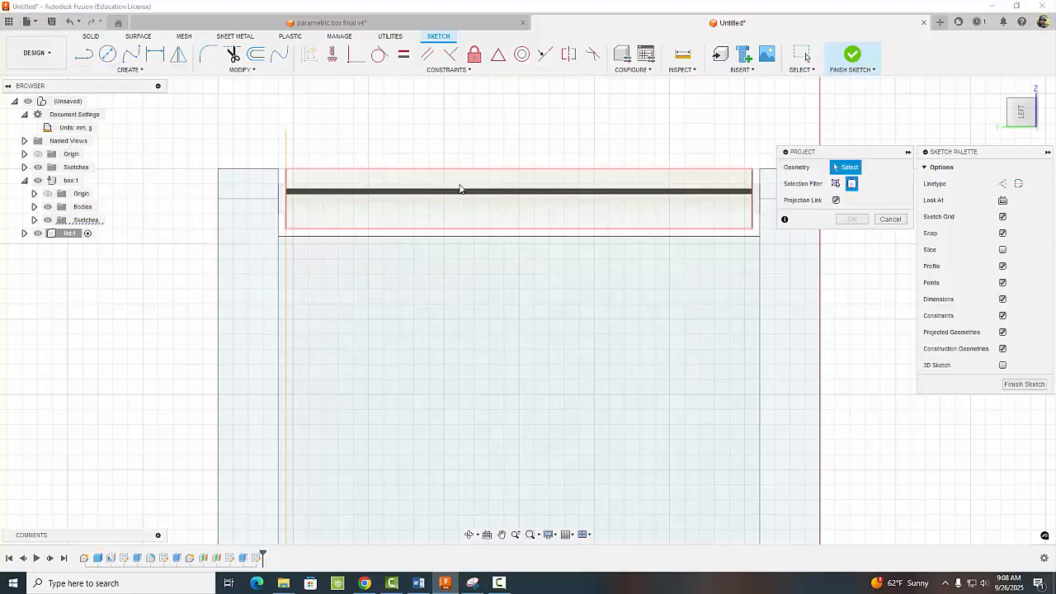
pyautogui.click(517, 195)
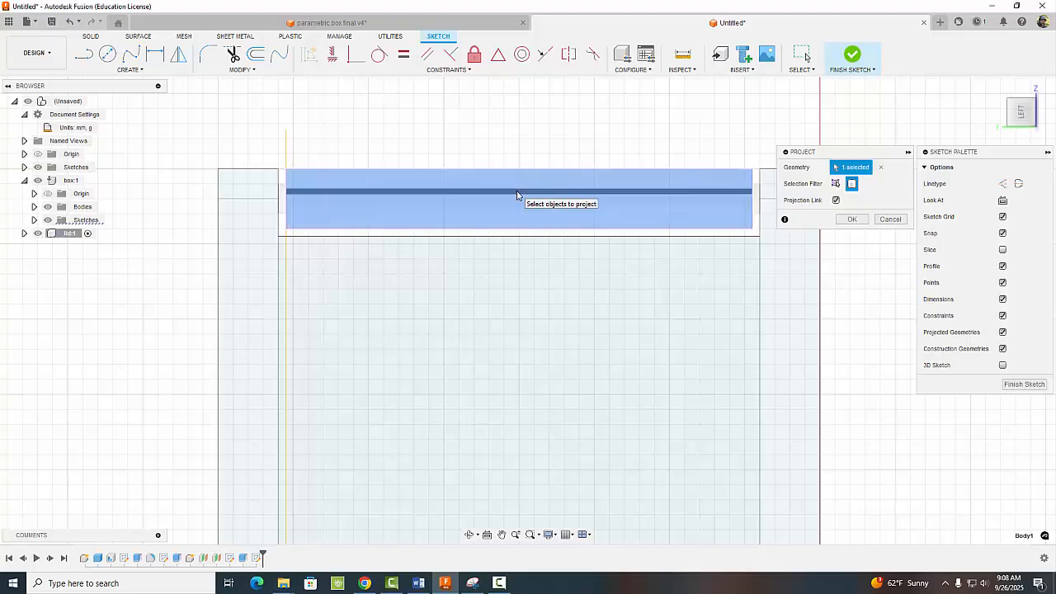
pyautogui.click(850, 220)
pyautogui.click(852, 60)
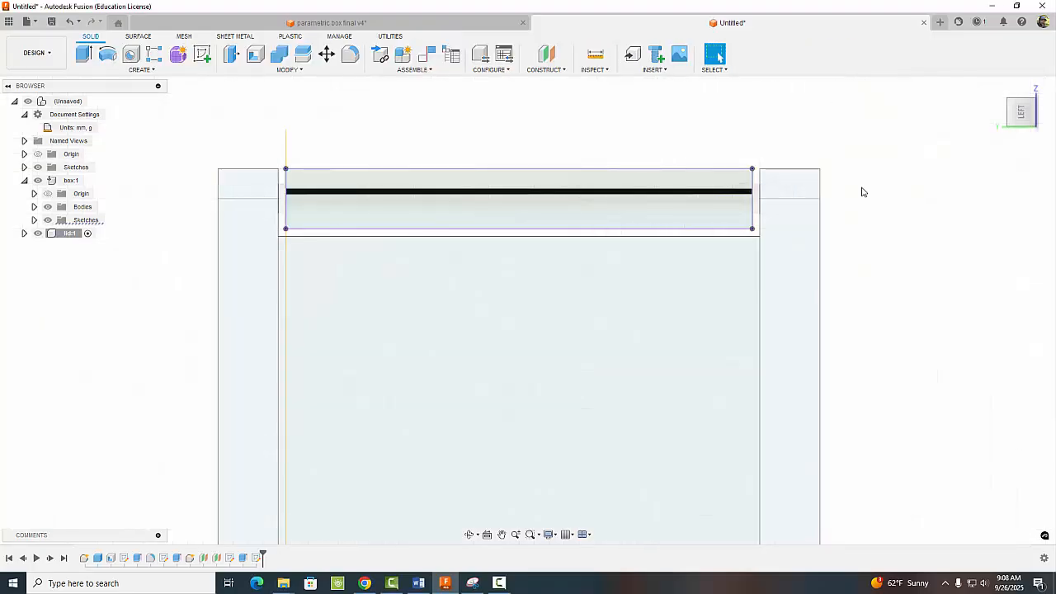
# Extrude the projected rectangle across the box up to the hinge cylinder's surface, joining it to the hinge body to form the lid.
pyautogui.keyDown('shift'); pyautogui.moveTo(860, 189); pyautogui.dragTo(893, 207, button='middle'); pyautogui.keyUp('shift')
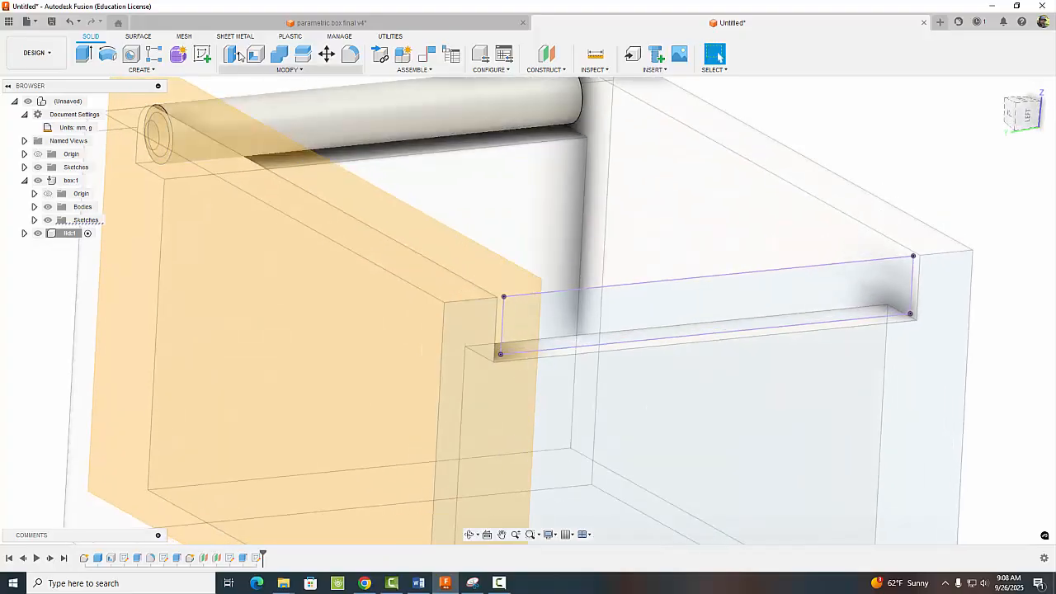
pyautogui.click(84, 54)
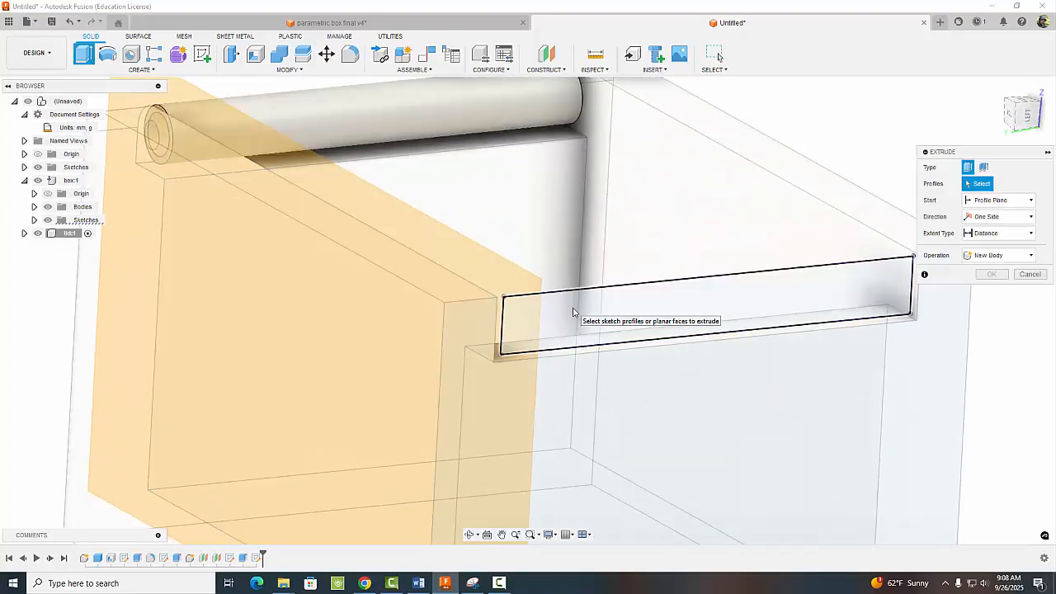
pyautogui.click(574, 312)
pyautogui.moveTo(712, 305); pyautogui.dragTo(662, 261)
pyautogui.click(998, 233)
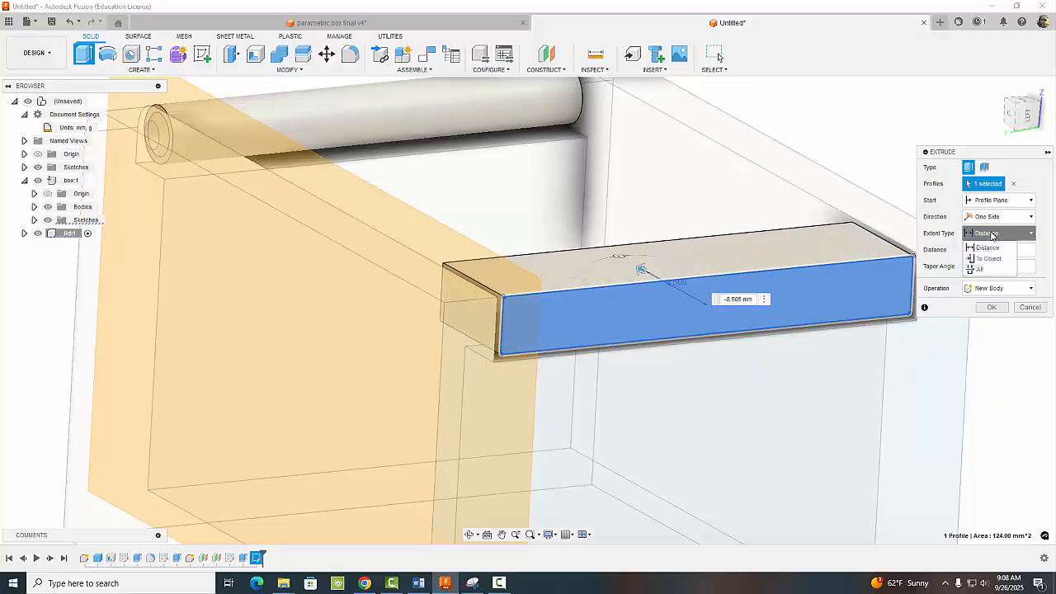
pyautogui.click(983, 247)
pyautogui.click(983, 261)
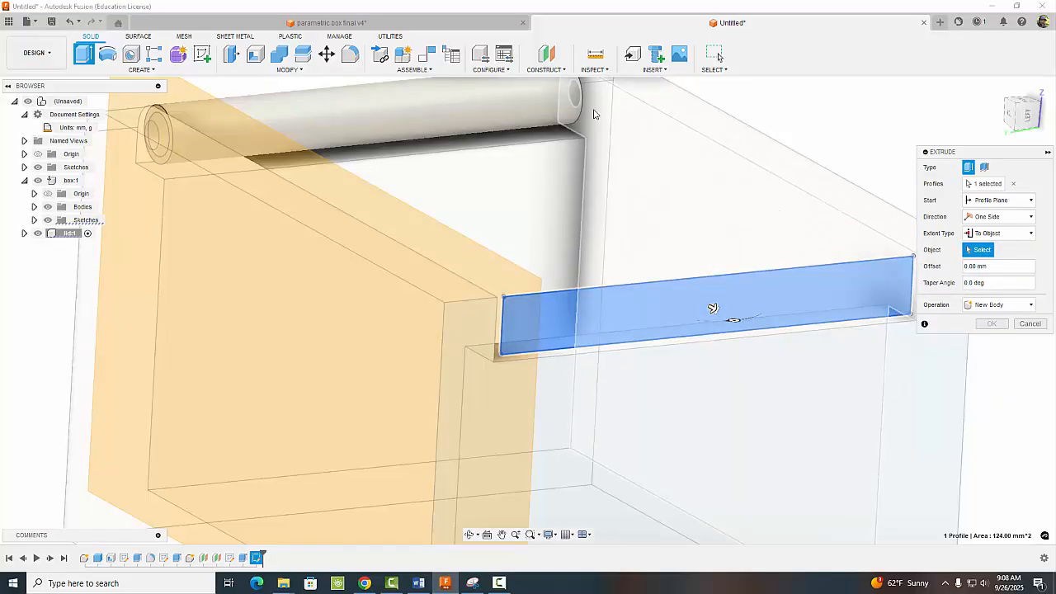
pyautogui.click(487, 114)
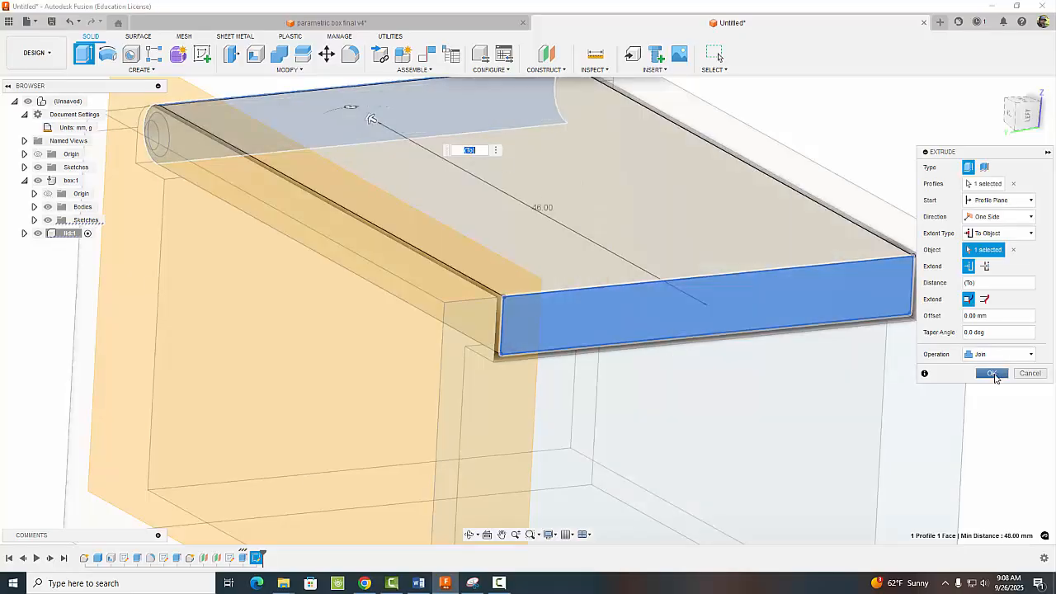
pyautogui.click(992, 374)
# Start a sketch on the lid's narrow end face opposite the hinge.
pyautogui.scroll(-5, 916, 336)
pyautogui.keyDown('shift'); pyautogui.moveTo(894, 331); pyautogui.dragTo(844, 345, button='middle'); pyautogui.keyUp('shift')
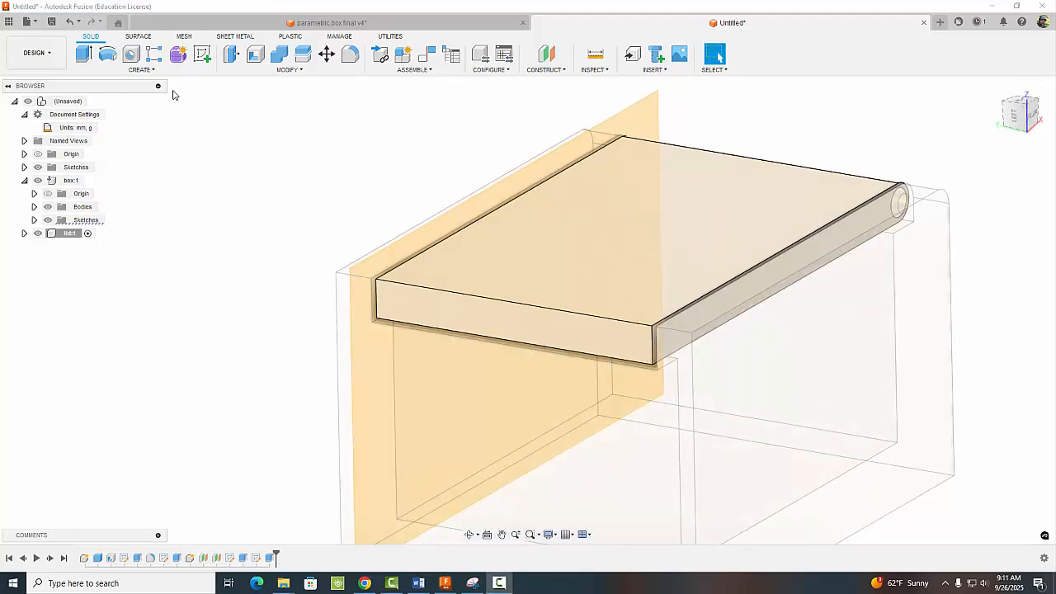
pyautogui.click(201, 56)
pyautogui.click(445, 321)
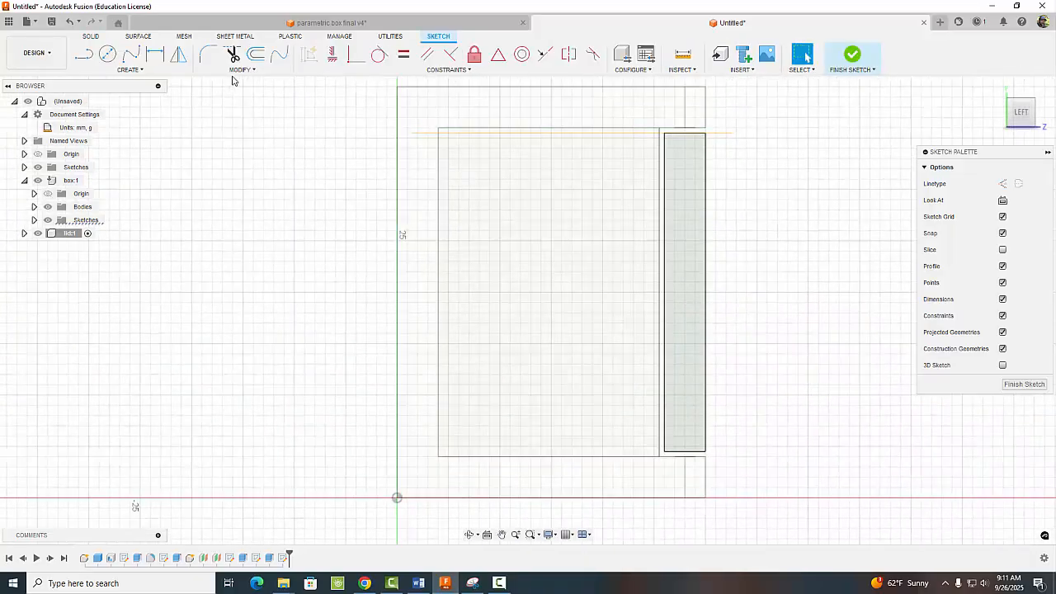
# Offset the outline of the lid's end face inward by wall_thickness/3 and finish the sketch.
pyautogui.click(257, 55)
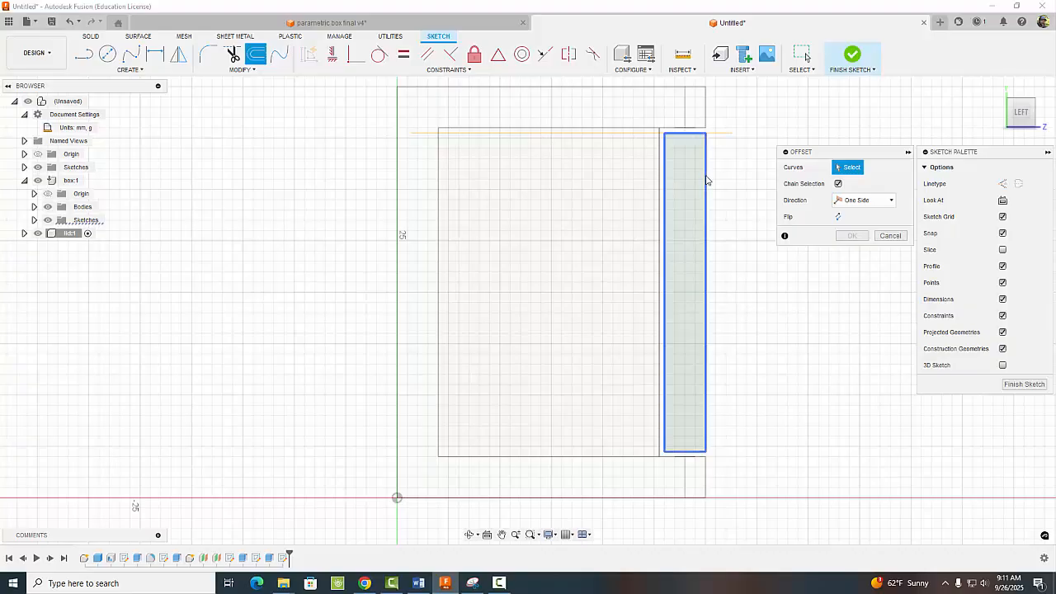
pyautogui.click(707, 178)
pyautogui.moveTo(715, 174); pyautogui.dragTo(685, 176)
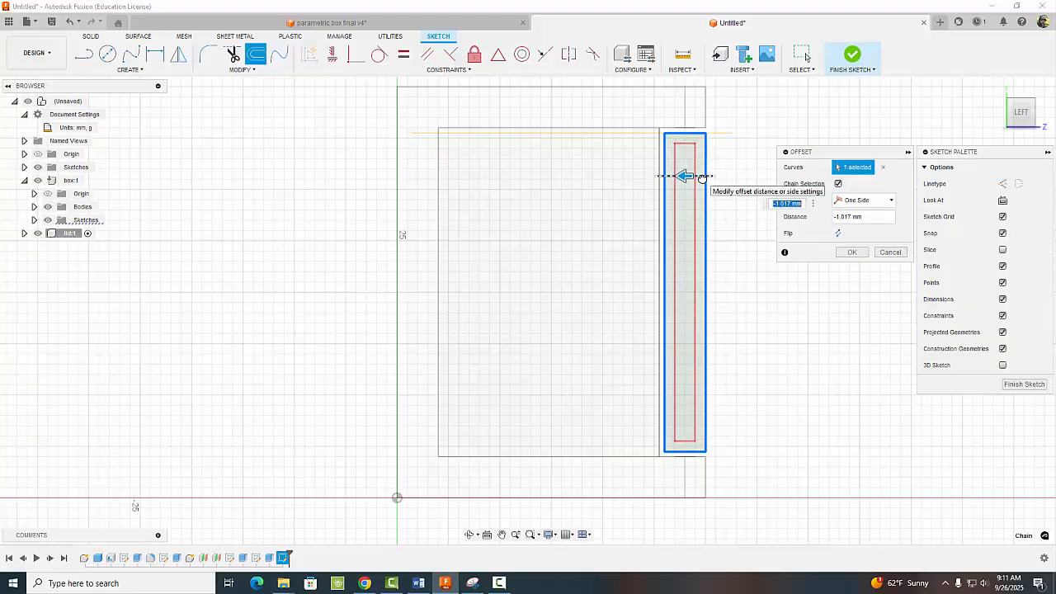
pyautogui.write('-wall')
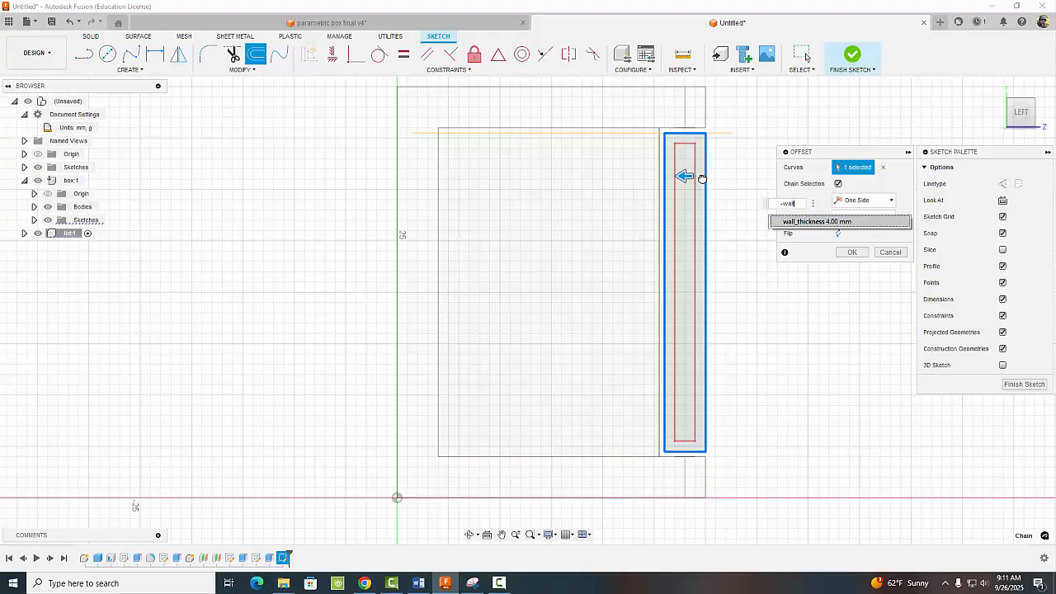
pyautogui.click(788, 222)
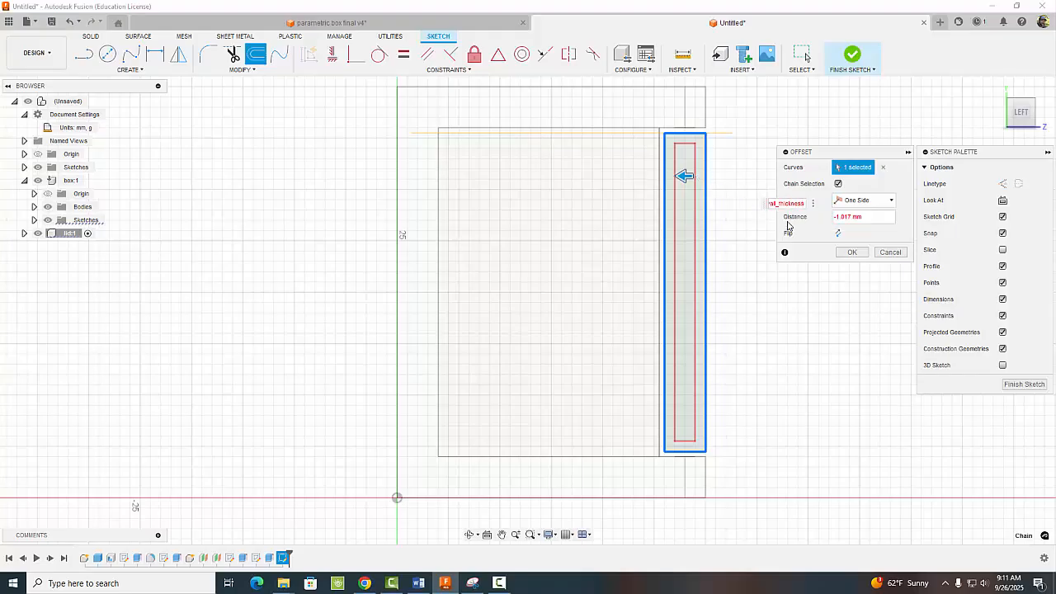
pyautogui.write('/3')
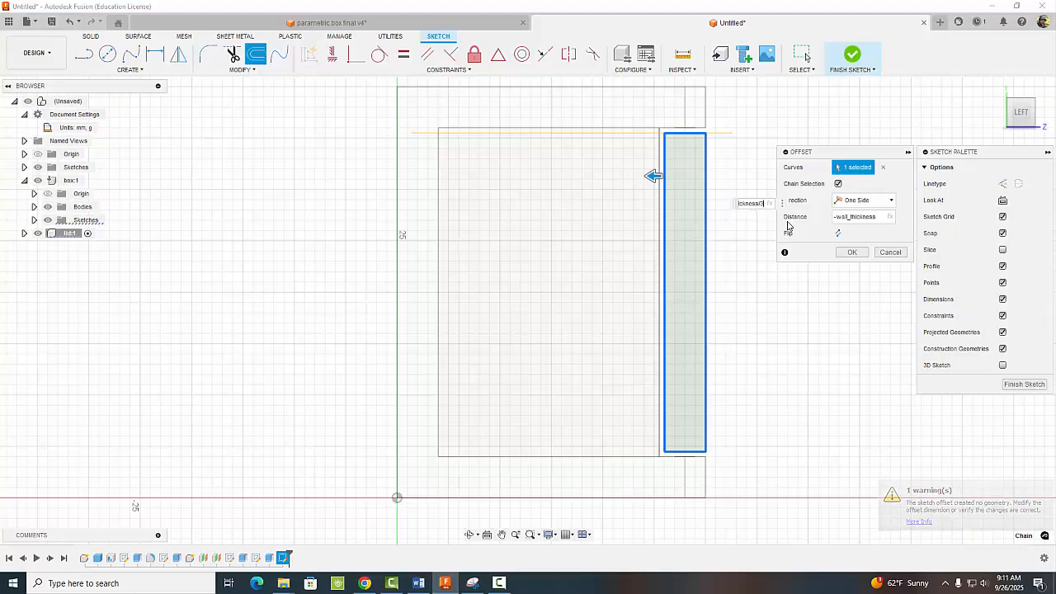
pyautogui.press('Return')
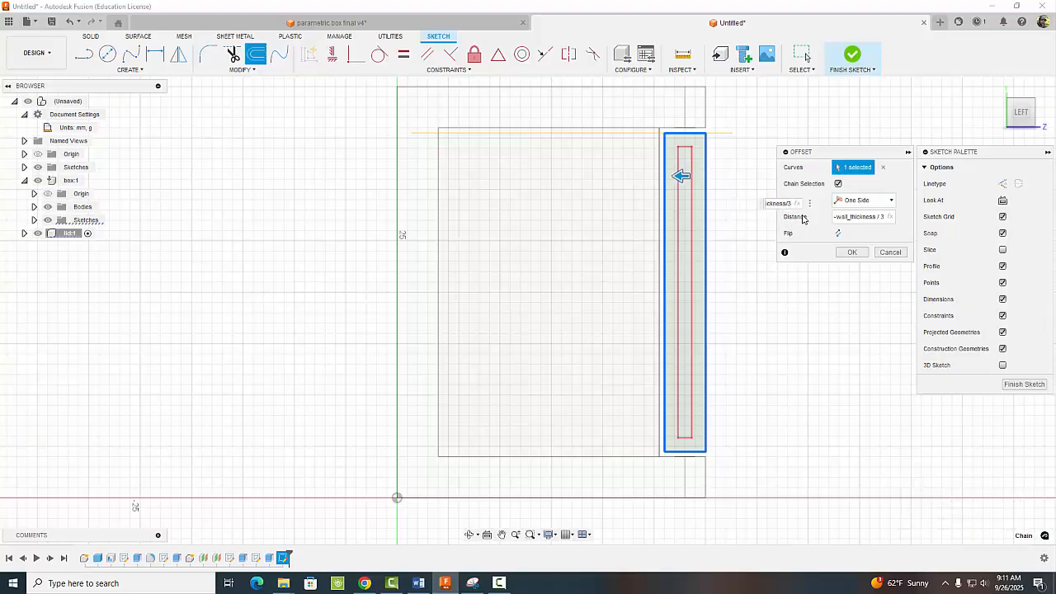
pyautogui.click(846, 252)
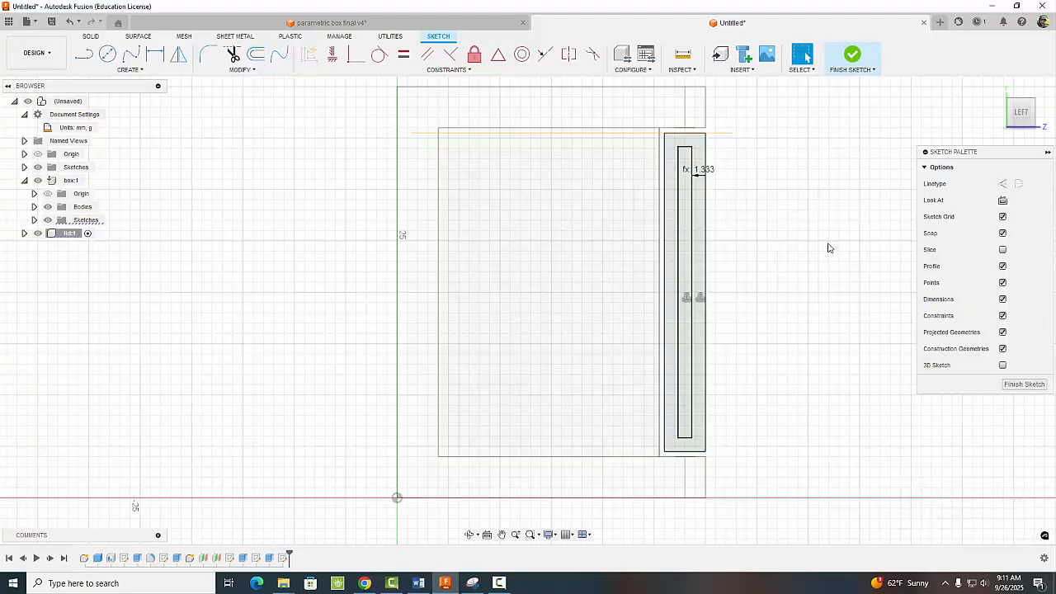
pyautogui.moveTo(804, 274)
pyautogui.keyDown('shift'); pyautogui.mouseDown(button='middle')
pyautogui.moveTo(830, 275)
pyautogui.moveTo(822, 131)
pyautogui.mouseUp(button='middle'); pyautogui.keyUp('shift')
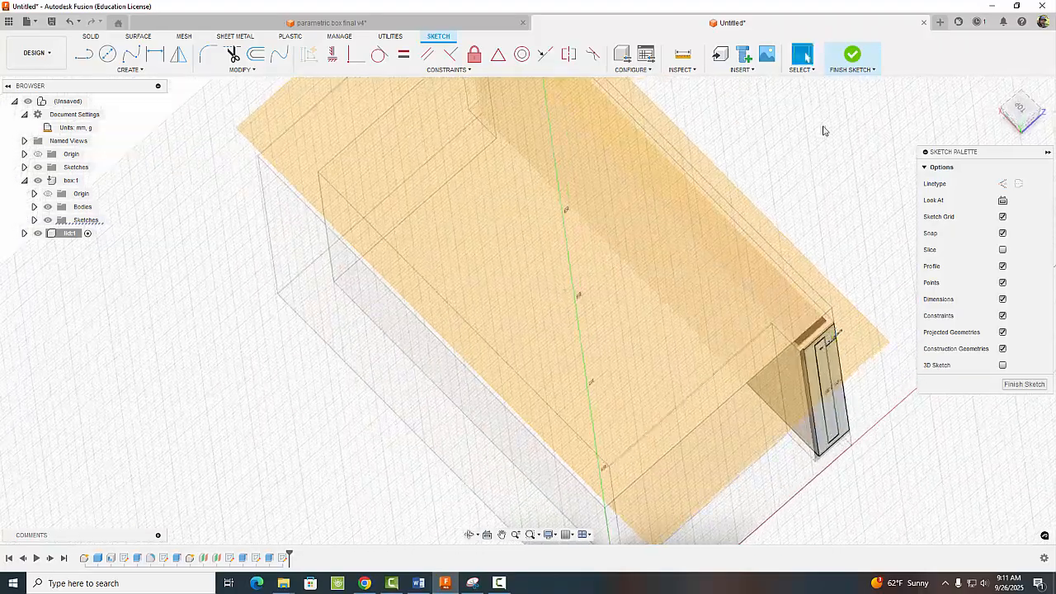
pyautogui.click(852, 54)
# Extrude the inner offset rectangle as a cut into the lid's end, with a distance of -wall_thickness/2, to form a finger slot.
pyautogui.click(83, 54)
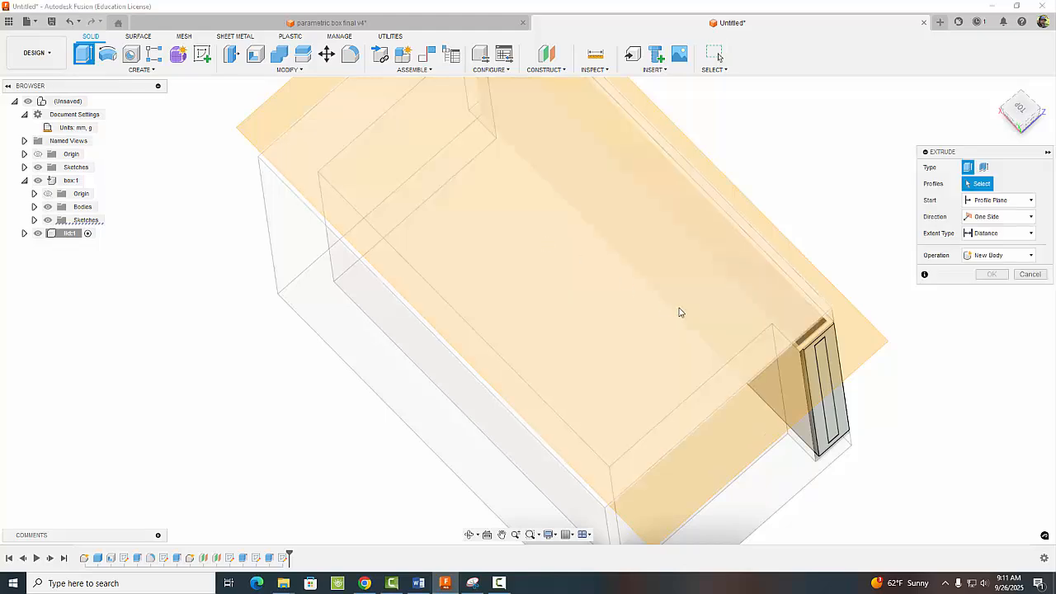
pyautogui.click(827, 371)
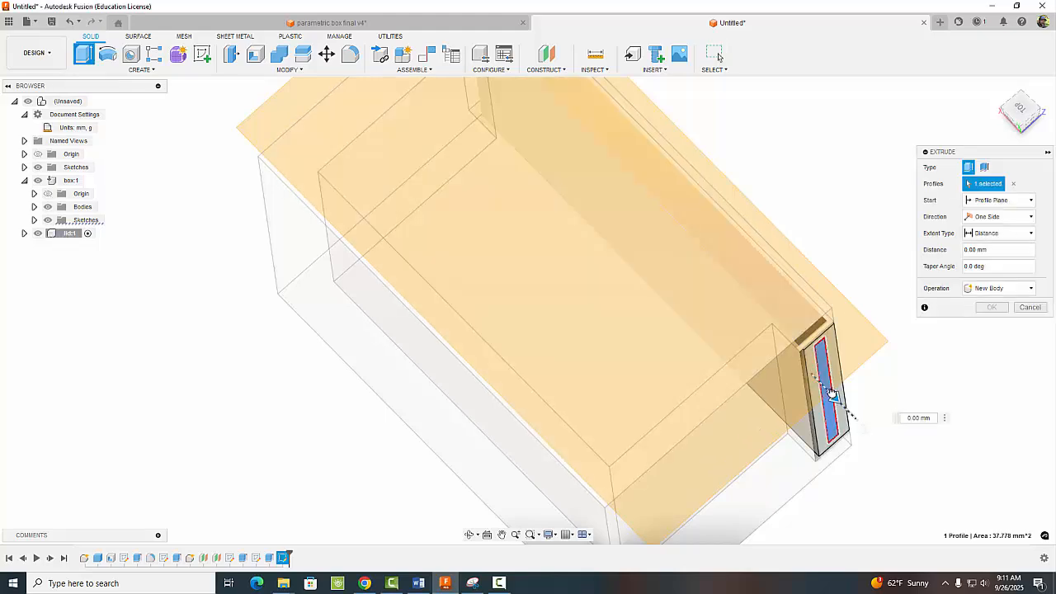
pyautogui.moveTo(831, 393); pyautogui.dragTo(829, 389)
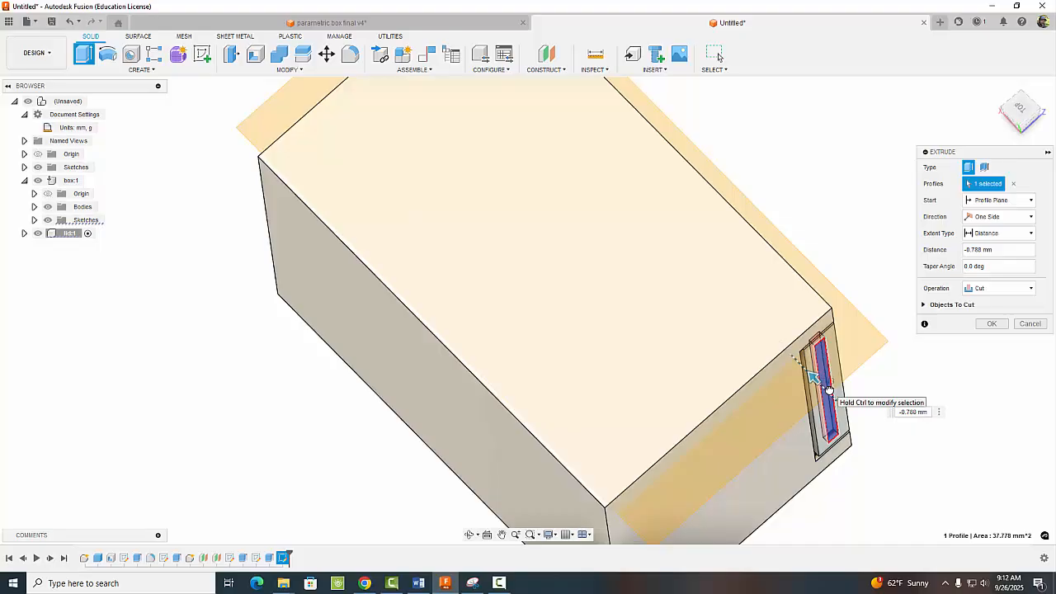
pyautogui.moveTo(828, 389); pyautogui.dragTo(828, 386)
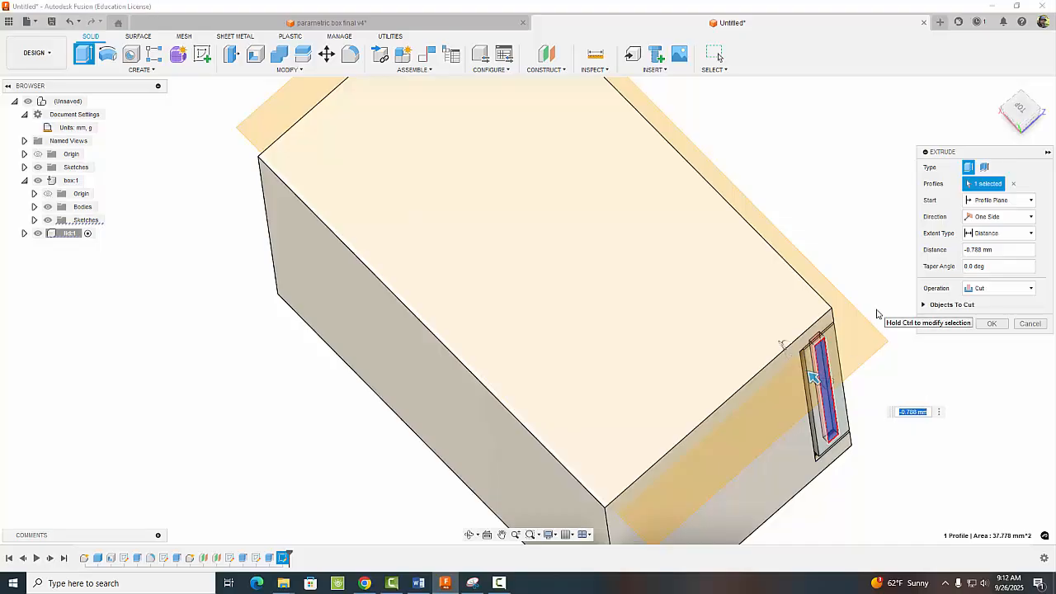
pyautogui.write('wa')
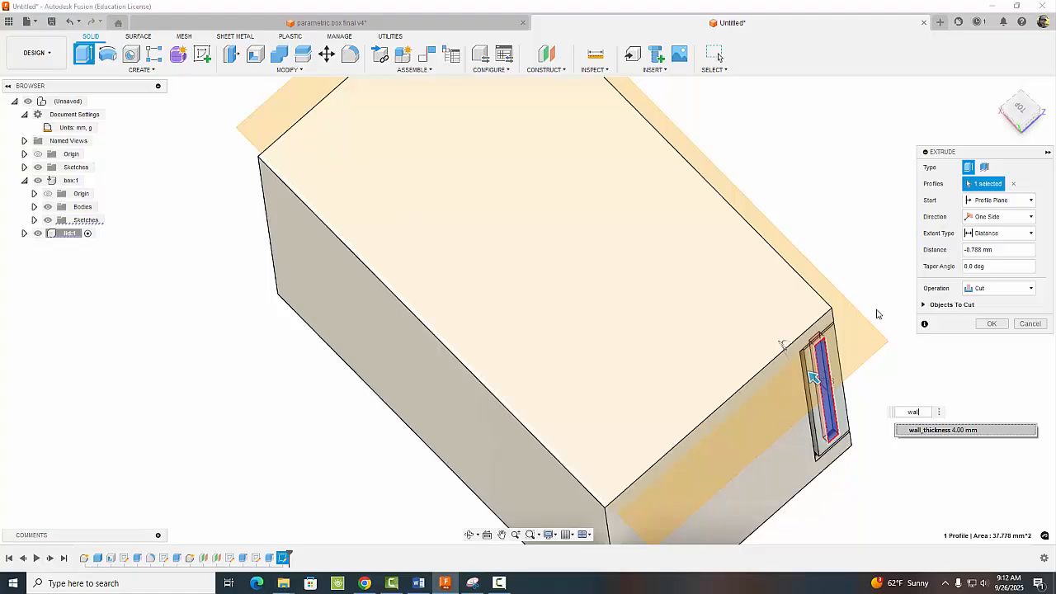
pyautogui.write('ll')
pyautogui.click(945, 430)
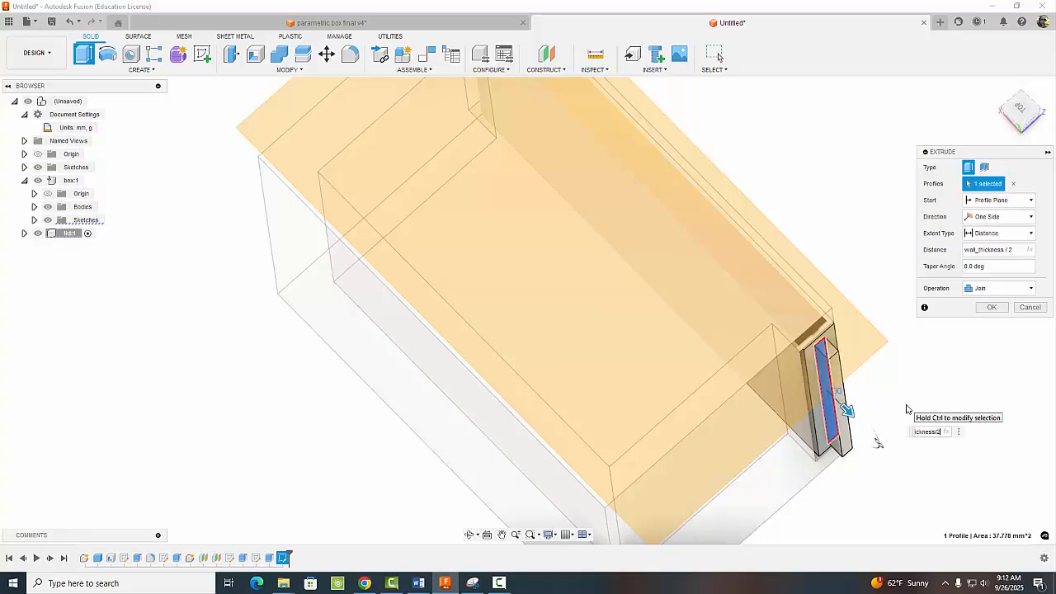
pyautogui.press('Left')
pyautogui.press('Left')
pyautogui.press('Left')
pyautogui.press('Left')
pyautogui.press('Left')
pyautogui.press('Left')
pyautogui.press('Left')
pyautogui.press('Left')
pyautogui.press('Left')
pyautogui.press('Left')
pyautogui.press('Left')
pyautogui.press('Left')
pyautogui.press('Left')
pyautogui.press('Left')
pyautogui.press('Left')
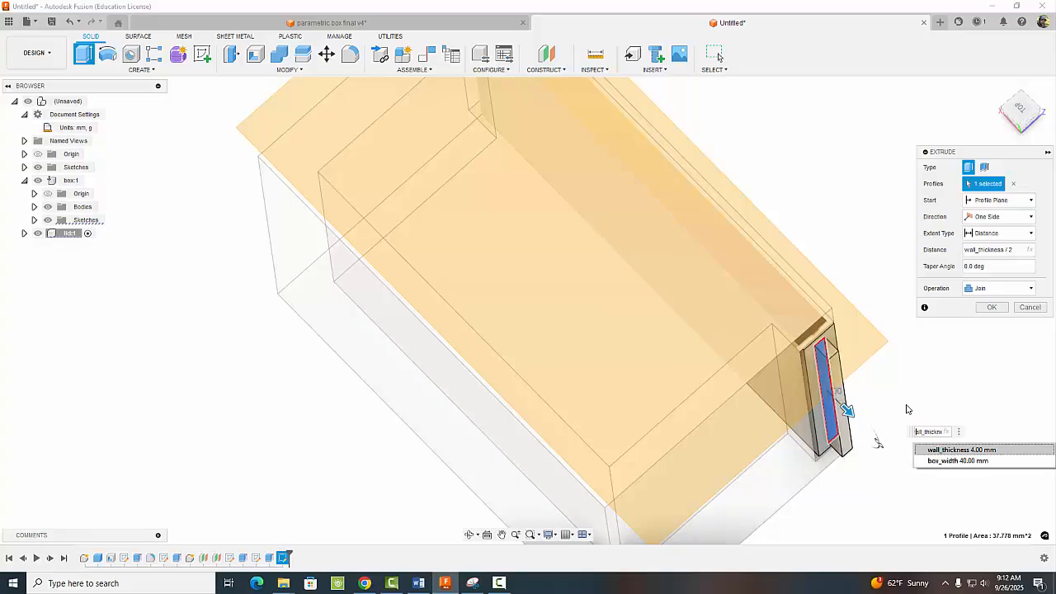
pyautogui.write('-')
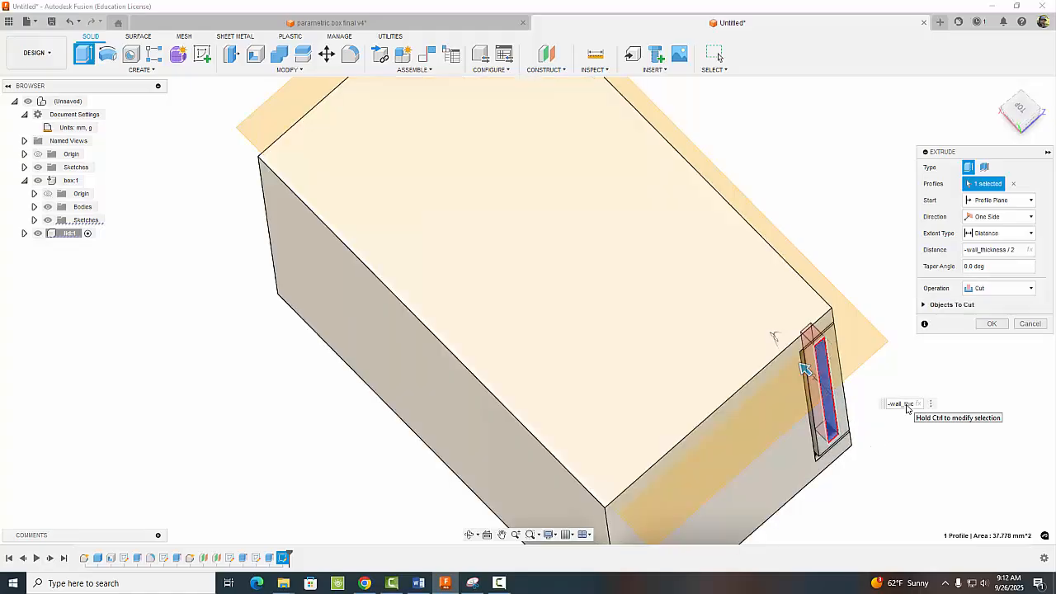
pyautogui.click(992, 323)
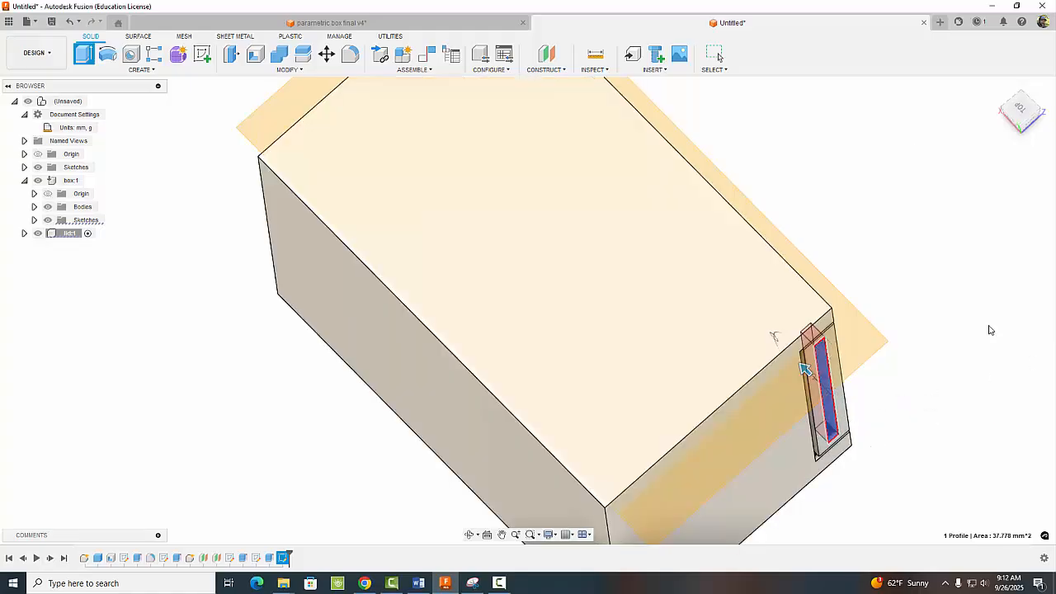
# Hide construction plane Plane1 in the lid component.
pyautogui.keyDown('shift'); pyautogui.moveTo(952, 300); pyautogui.dragTo(691, 259, button='middle'); pyautogui.keyUp('shift')
pyautogui.click(24, 233)
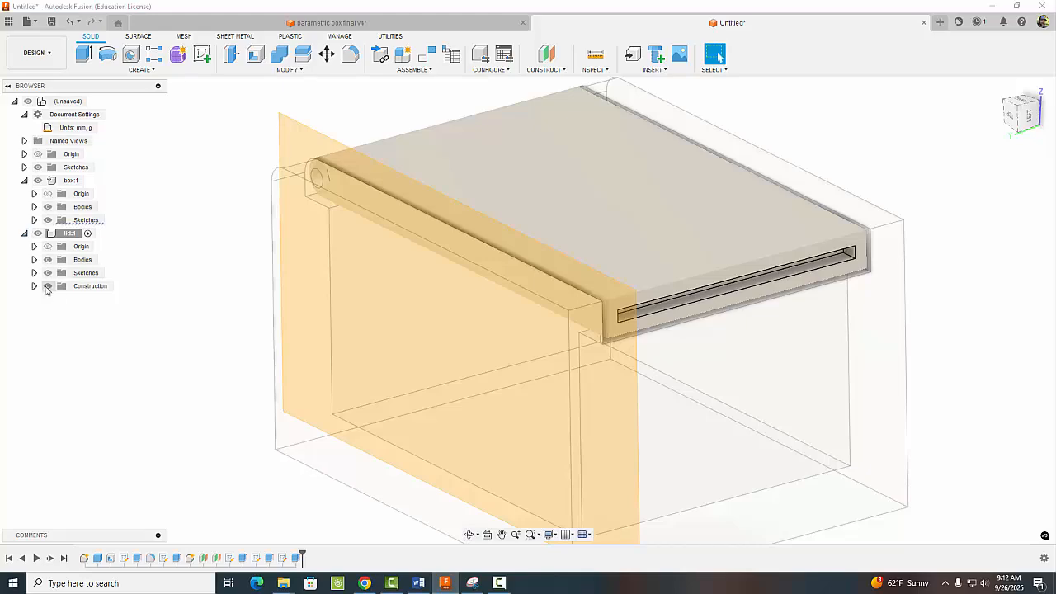
pyautogui.click(34, 285)
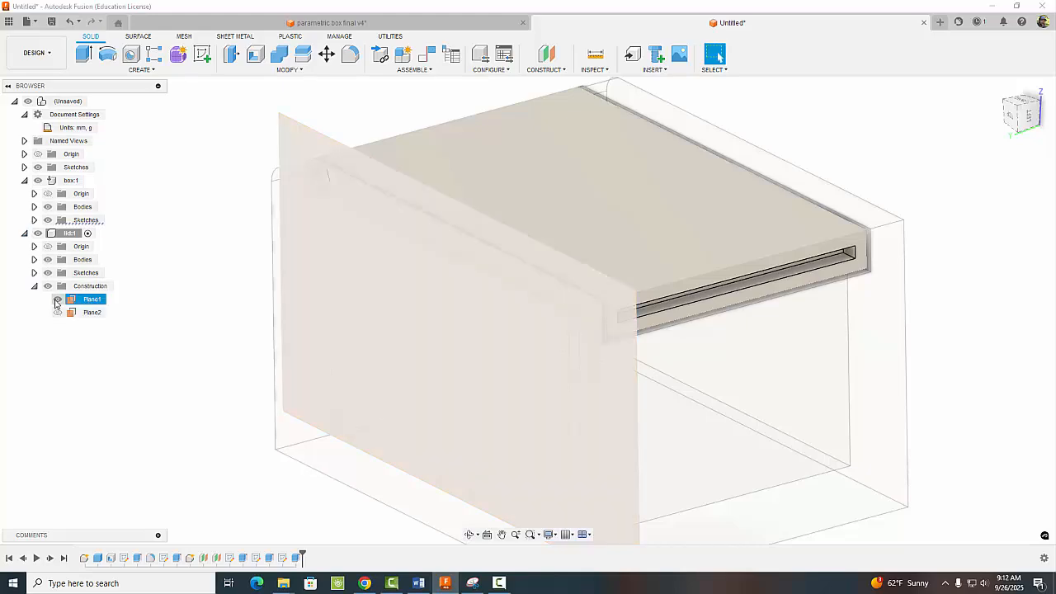
pyautogui.click(57, 299)
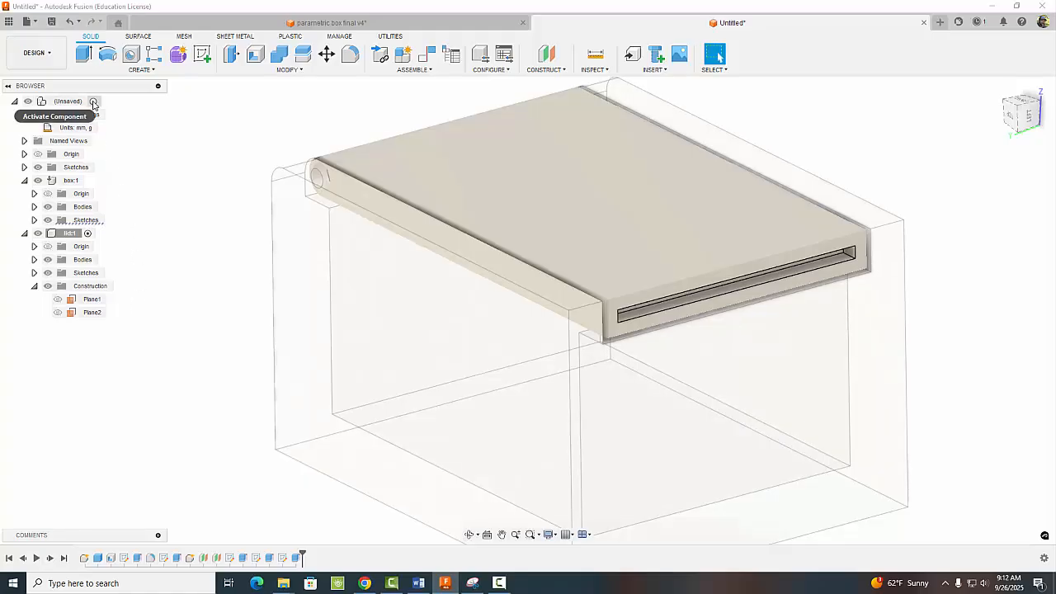
# Activate the top-level component so that the box and the lid are both shown solid.
pyautogui.click(94, 102)
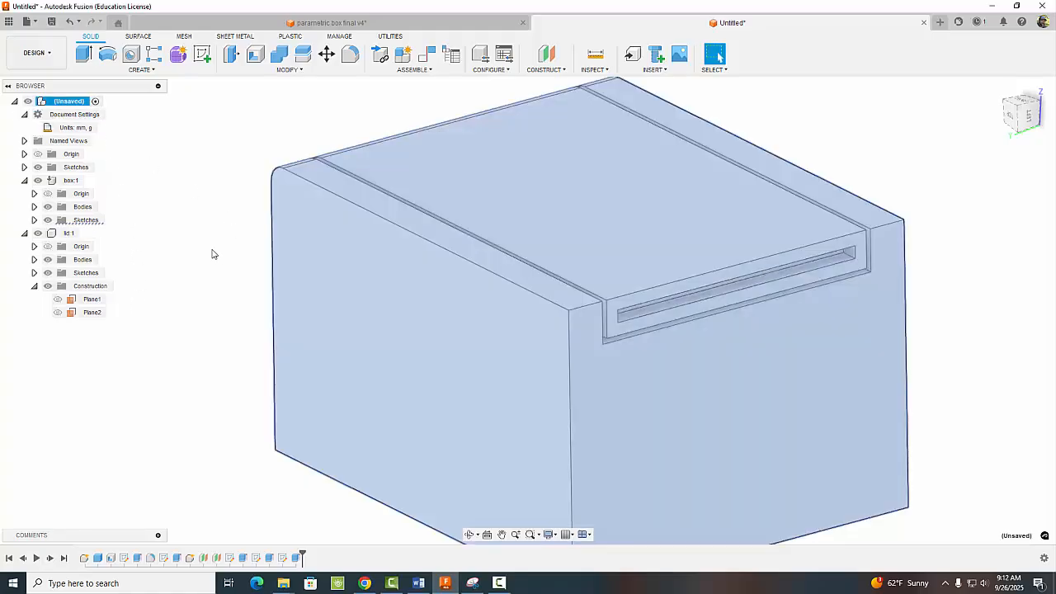
pyautogui.click(212, 255)
pyautogui.scroll(-2, 212, 253)
pyautogui.moveTo(212, 253); pyautogui.dragTo(379, 226, button='middle')
pyautogui.scroll(-2, 264, 233)
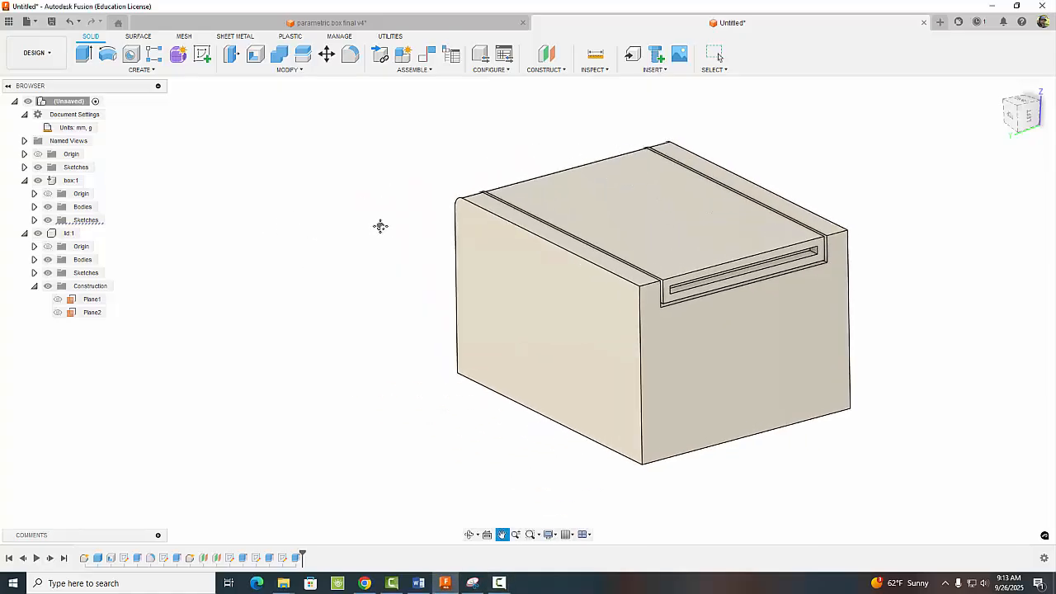
# Set the user parameter box_width to 60 mm to test how the model adapts.
pyautogui.click(288, 71)
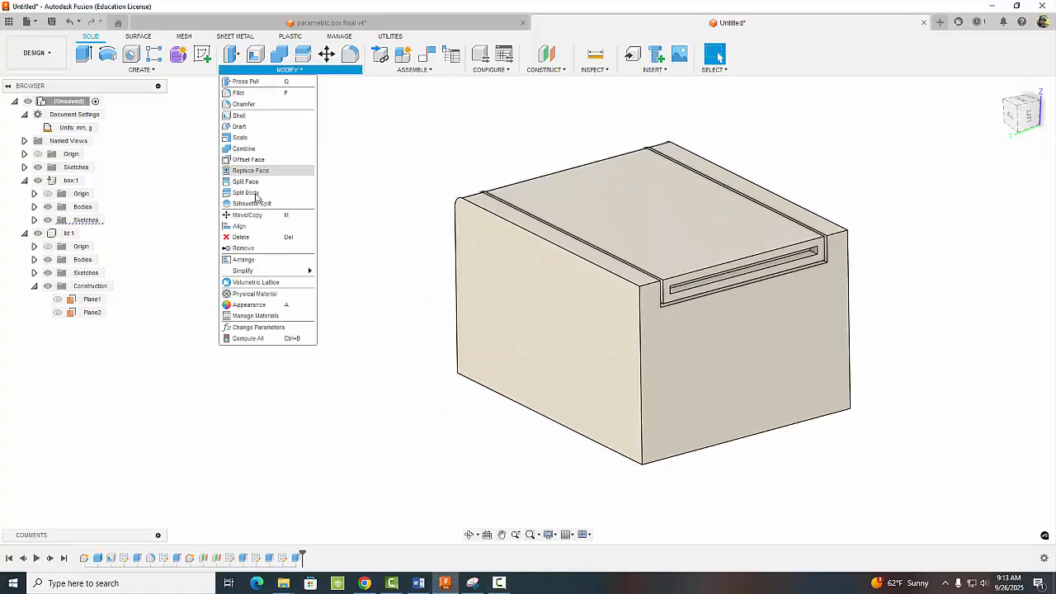
pyautogui.click(258, 328)
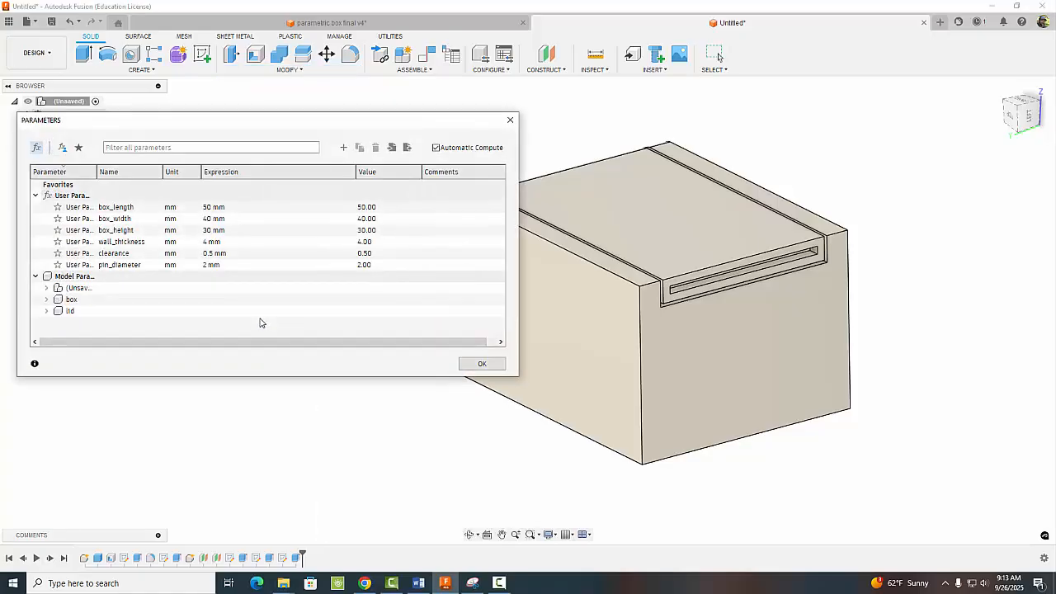
pyautogui.doubleClick(209, 219)
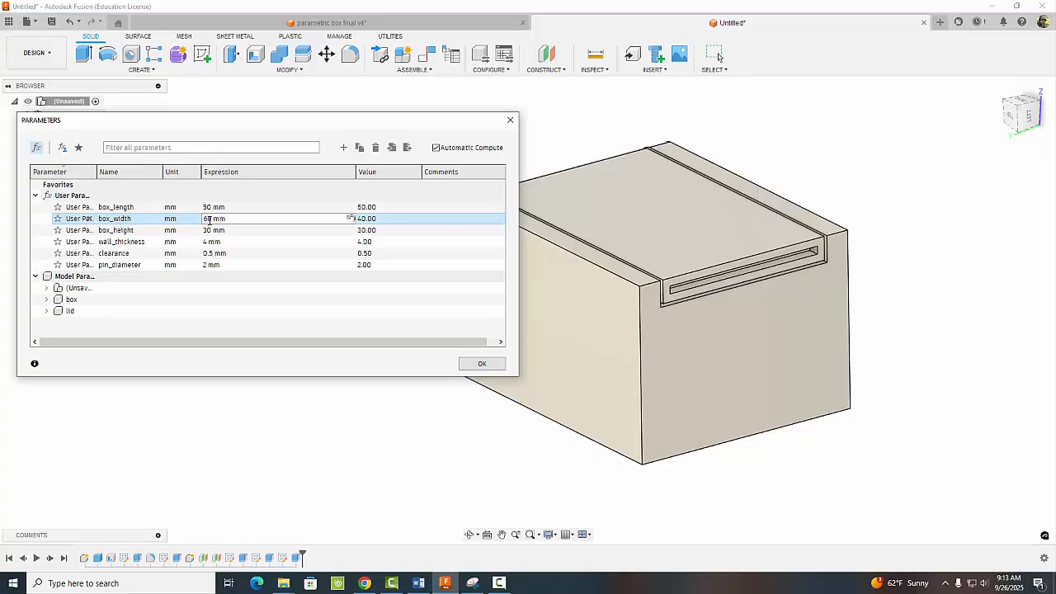
pyautogui.press('Return')
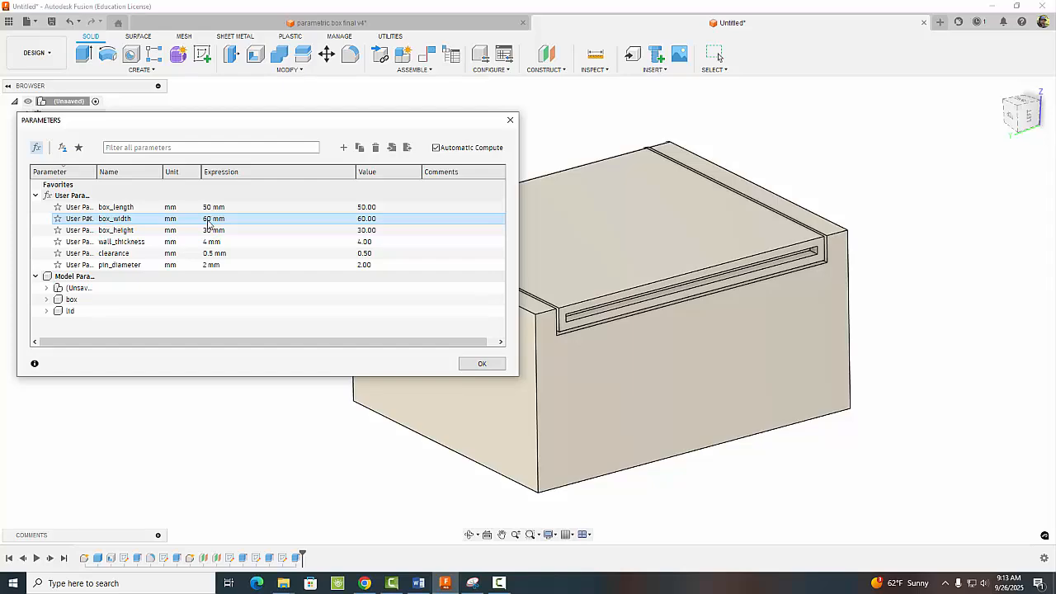
# Restore the user parameter box_width to 40 mm.
pyautogui.click(207, 220)
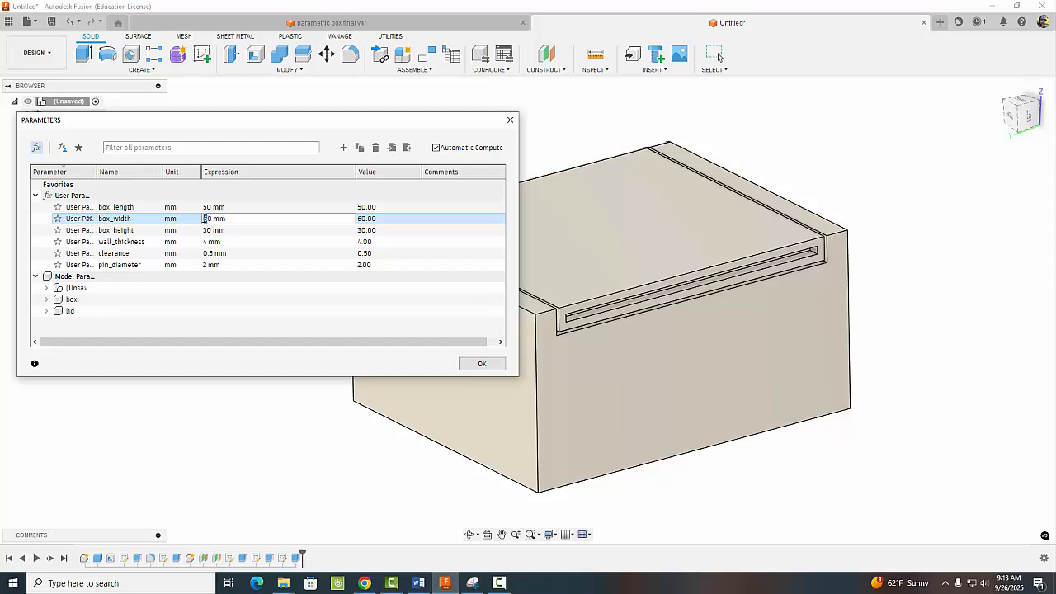
pyautogui.press('Delete')
pyautogui.write('4')
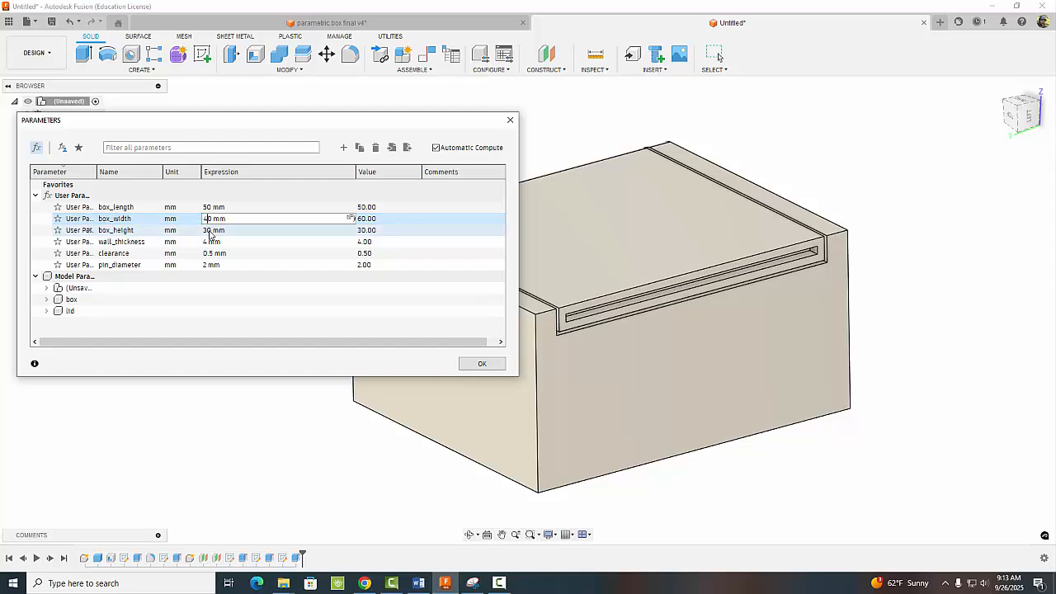
# Set the user parameter box_height to 60 mm to test the box and lid at a taller size.
pyautogui.click(208, 232)
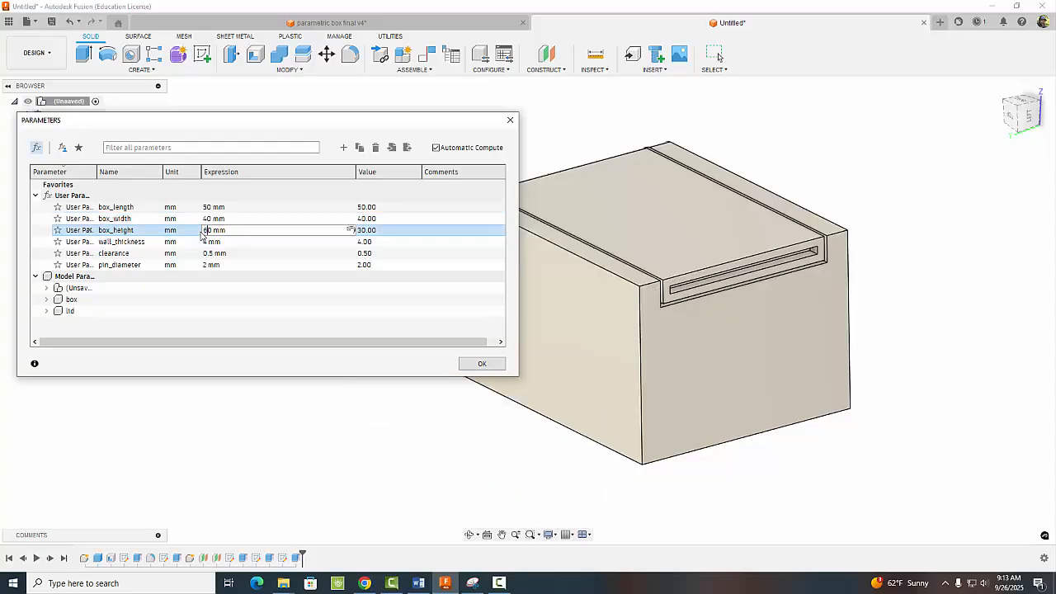
pyautogui.press('Return')
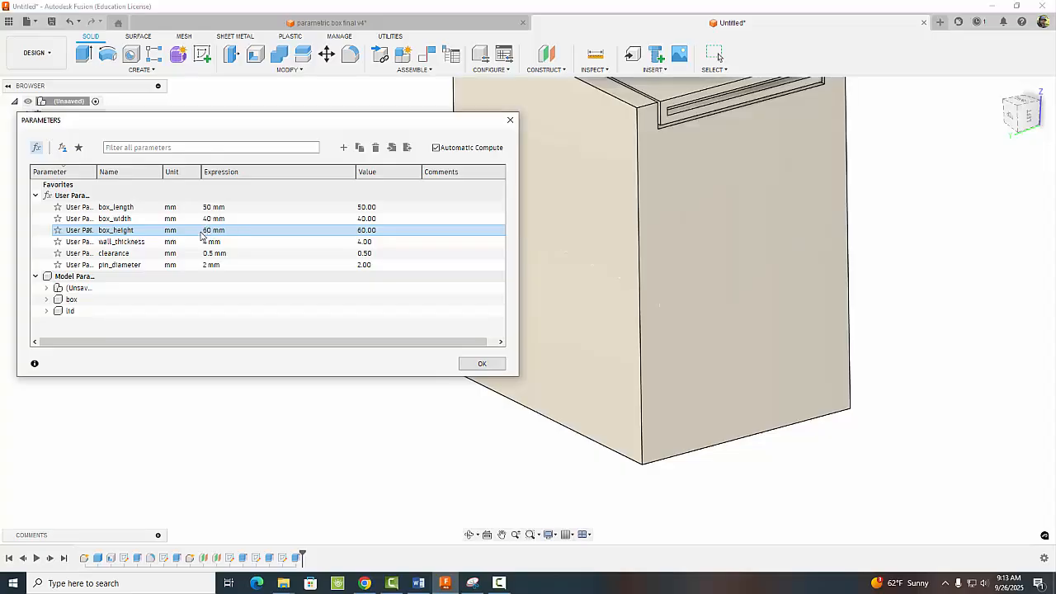
pyautogui.scroll(-3, 794, 391)
pyautogui.moveTo(840, 373); pyautogui.dragTo(920, 377, button='middle')
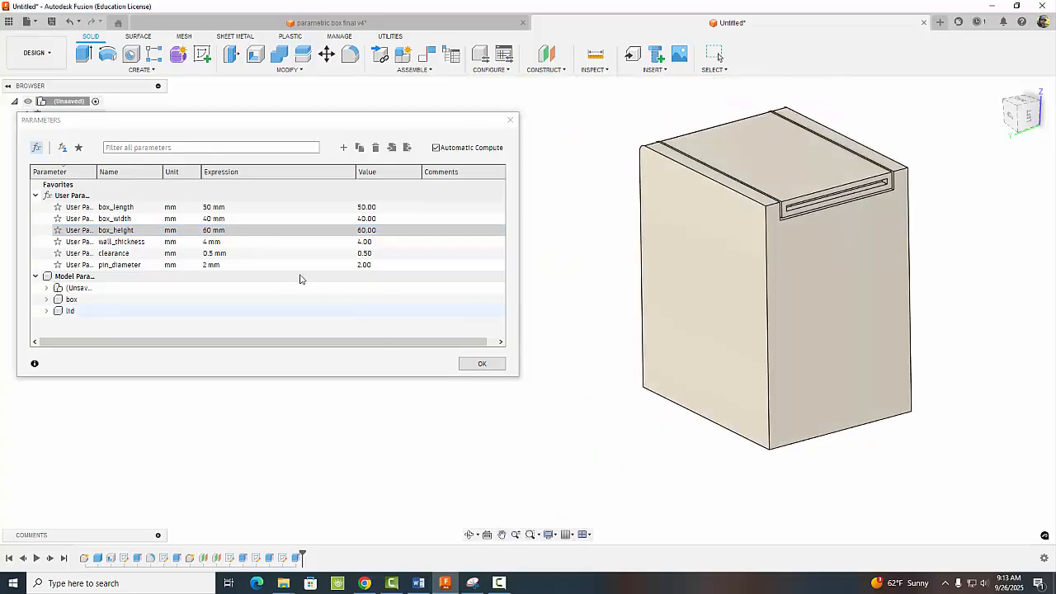
# Restore the user parameter box_height to 30 mm and accept the parameter changes.
pyautogui.click(208, 234)
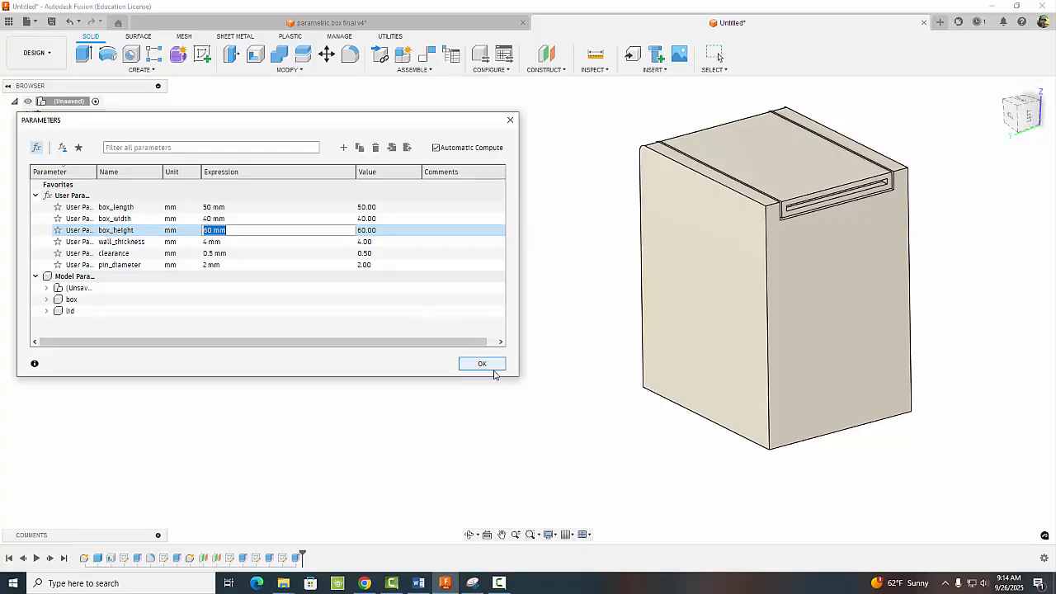
pyautogui.click(206, 230)
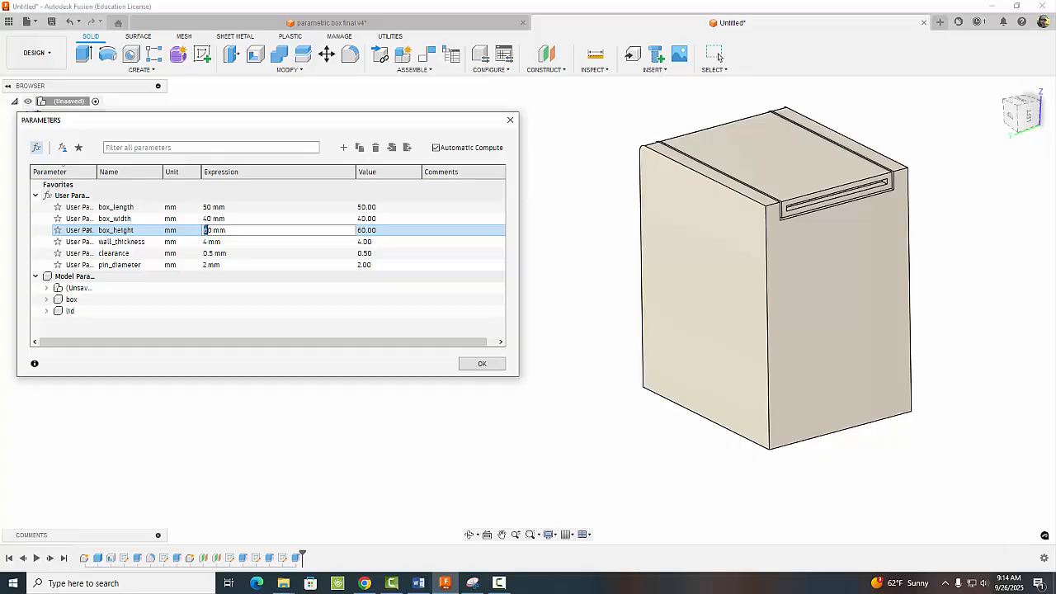
pyautogui.write('3')
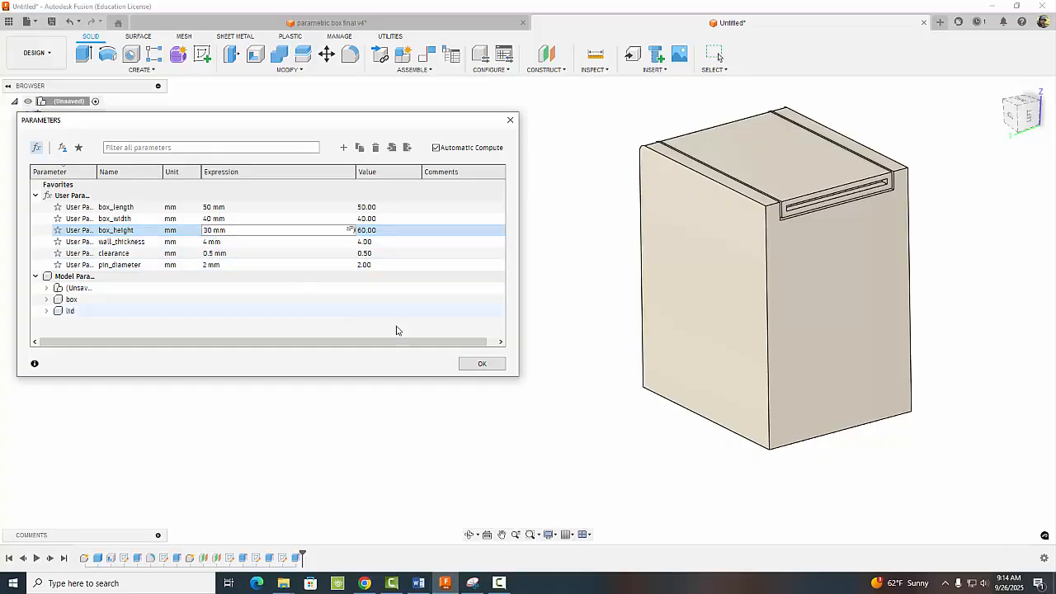
pyautogui.click(480, 364)
pyautogui.scroll(-1, 475, 300)
pyautogui.moveTo(465, 310); pyautogui.dragTo(350, 270, button='middle')
pyautogui.scroll(2, 391, 292)
pyautogui.moveTo(448, 282); pyautogui.dragTo(381, 292, button='middle')
pyautogui.scroll(1, 382, 294)
pyautogui.scroll(1, 381, 295)
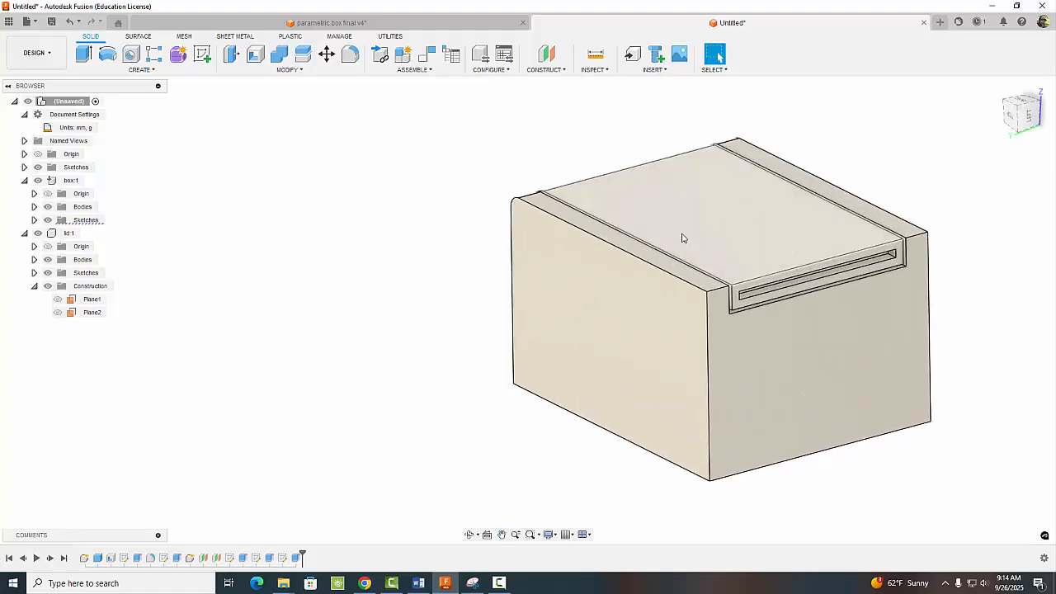
pyautogui.click(137, 69)
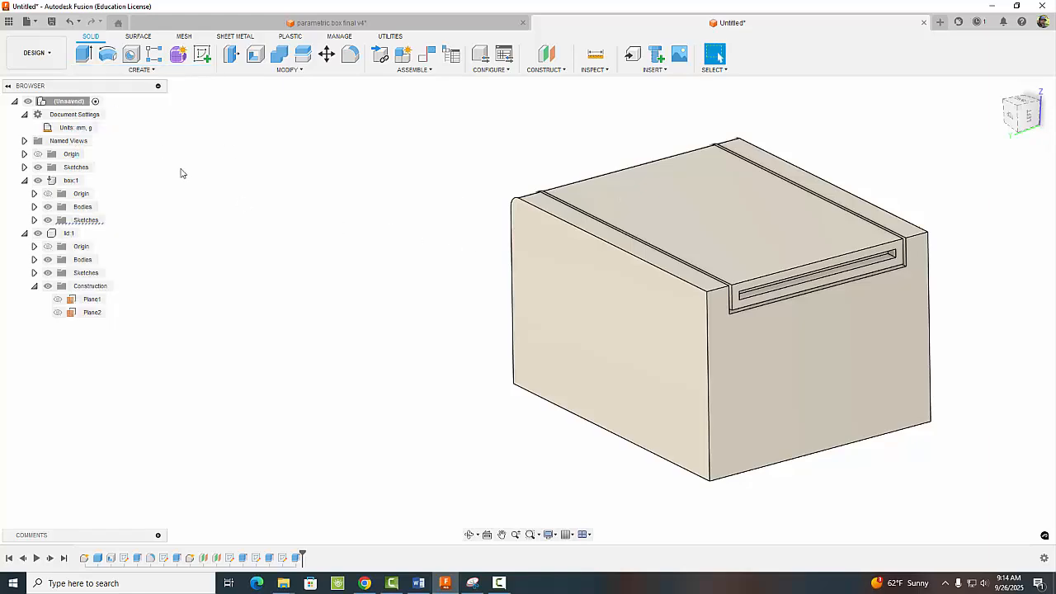
pyautogui.rightClick(72, 116)
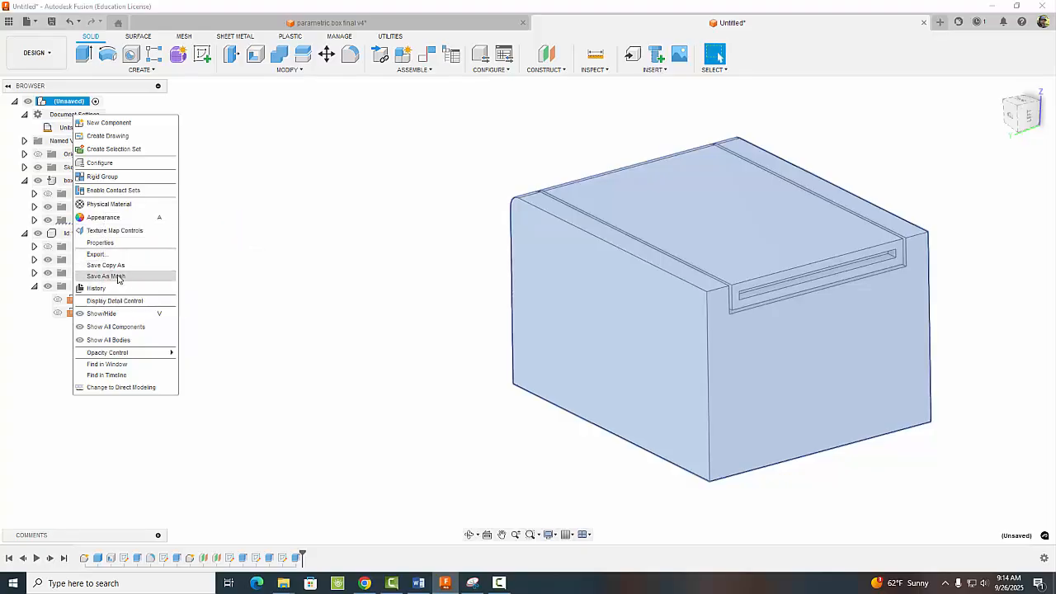
pyautogui.click(313, 184)
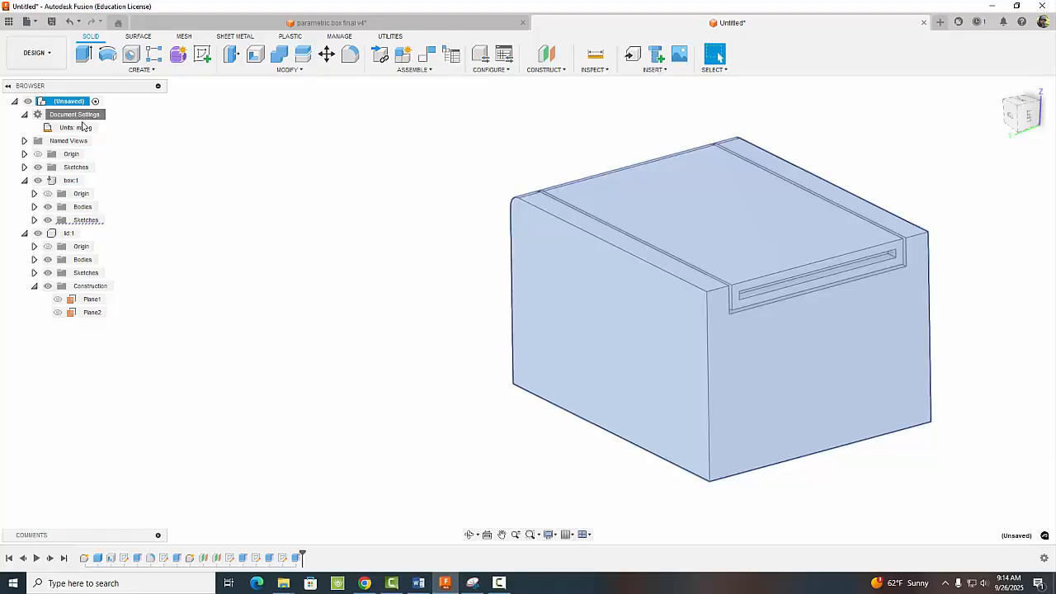
pyautogui.click(223, 256)
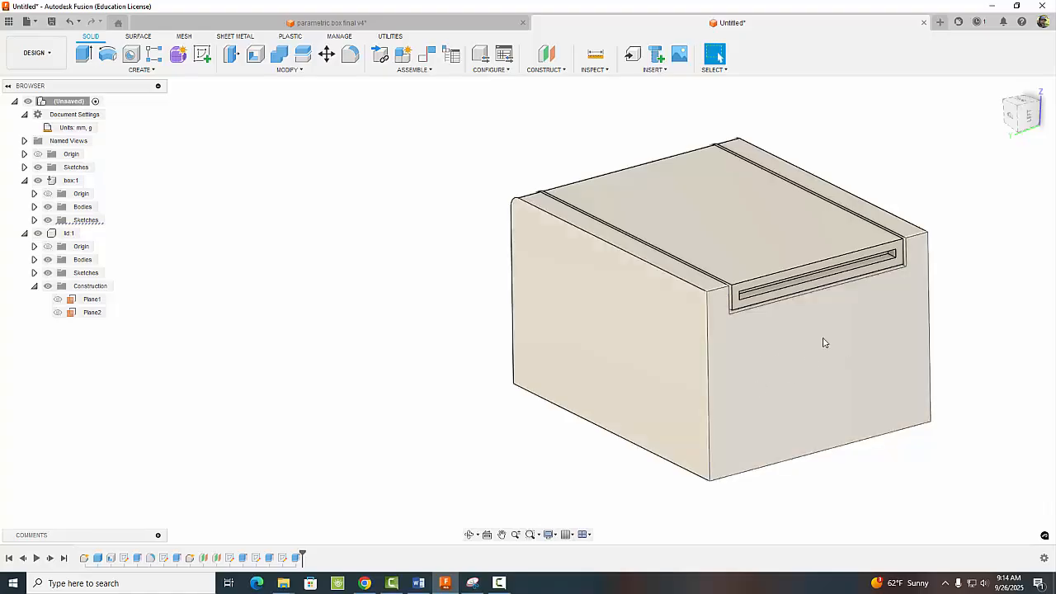
pyautogui.moveTo(977, 254); pyautogui.dragTo(769, 246, button='middle')
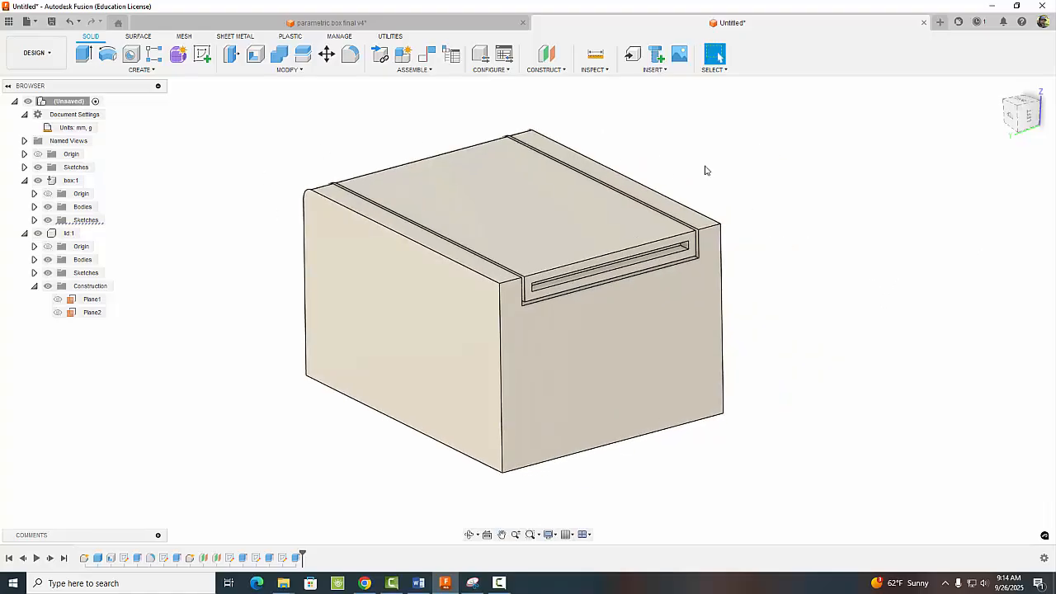